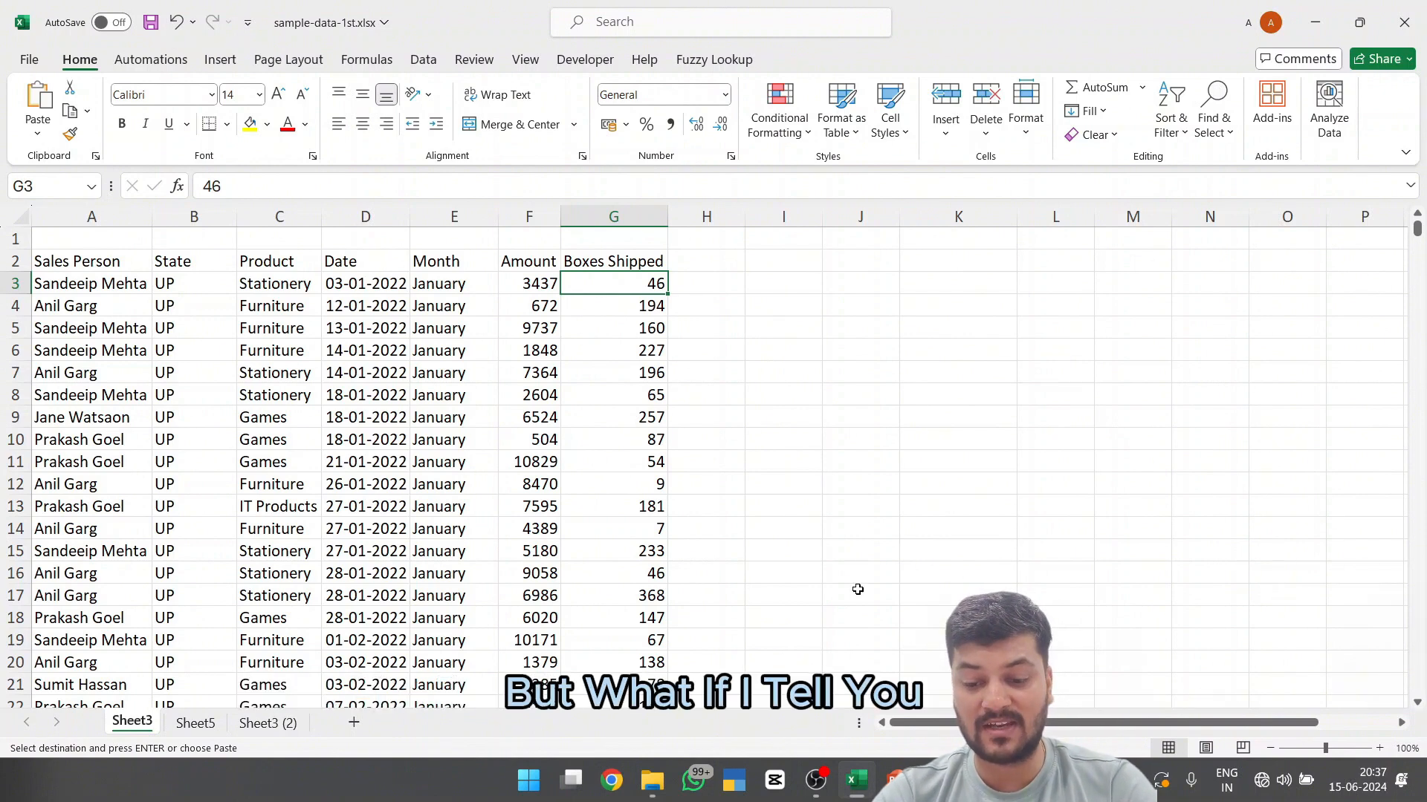
# Paste the copied pivot table beside the sales data, starting at cell I7
pyautogui.click(795, 382)
pyautogui.hotkey('ctrl', 'v')
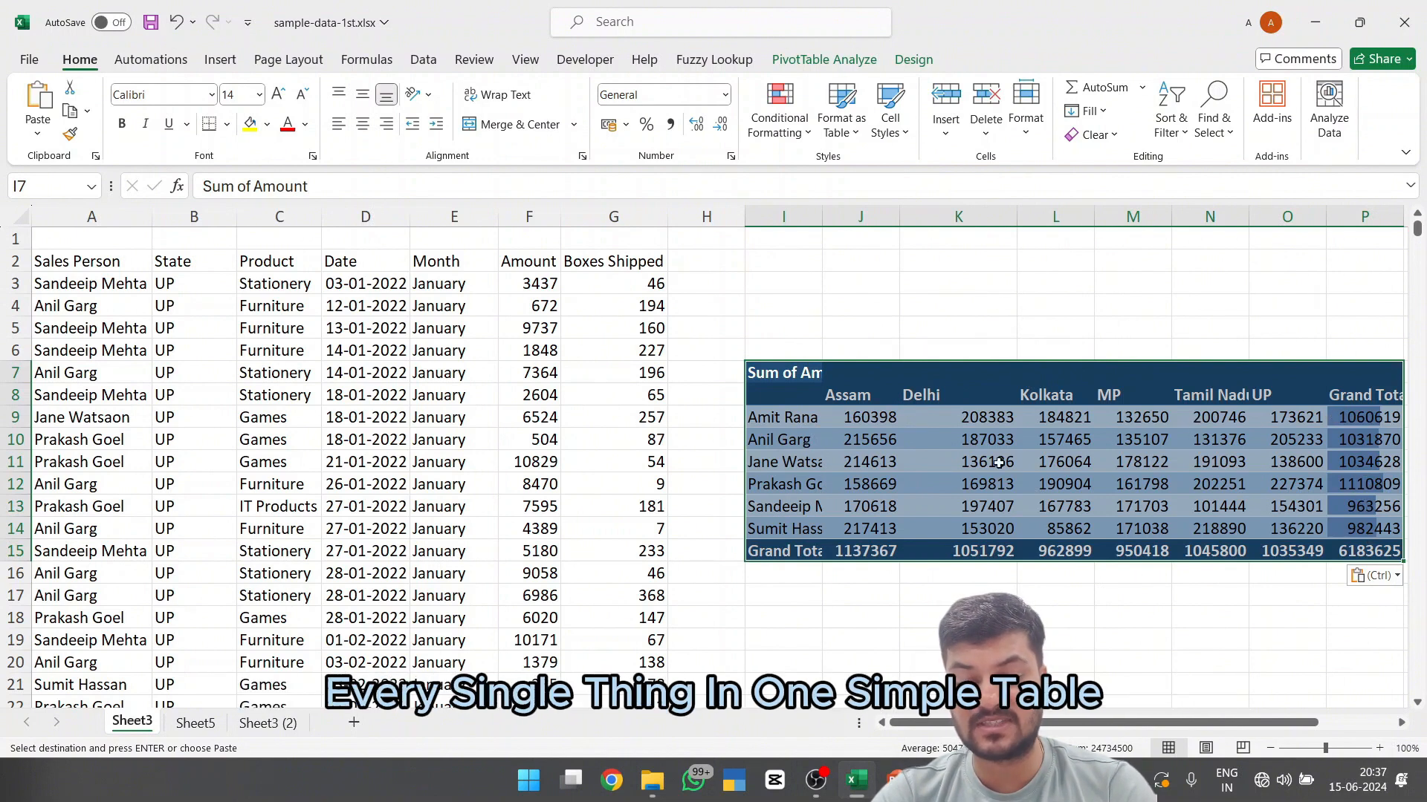
pyautogui.moveTo(1047, 466)
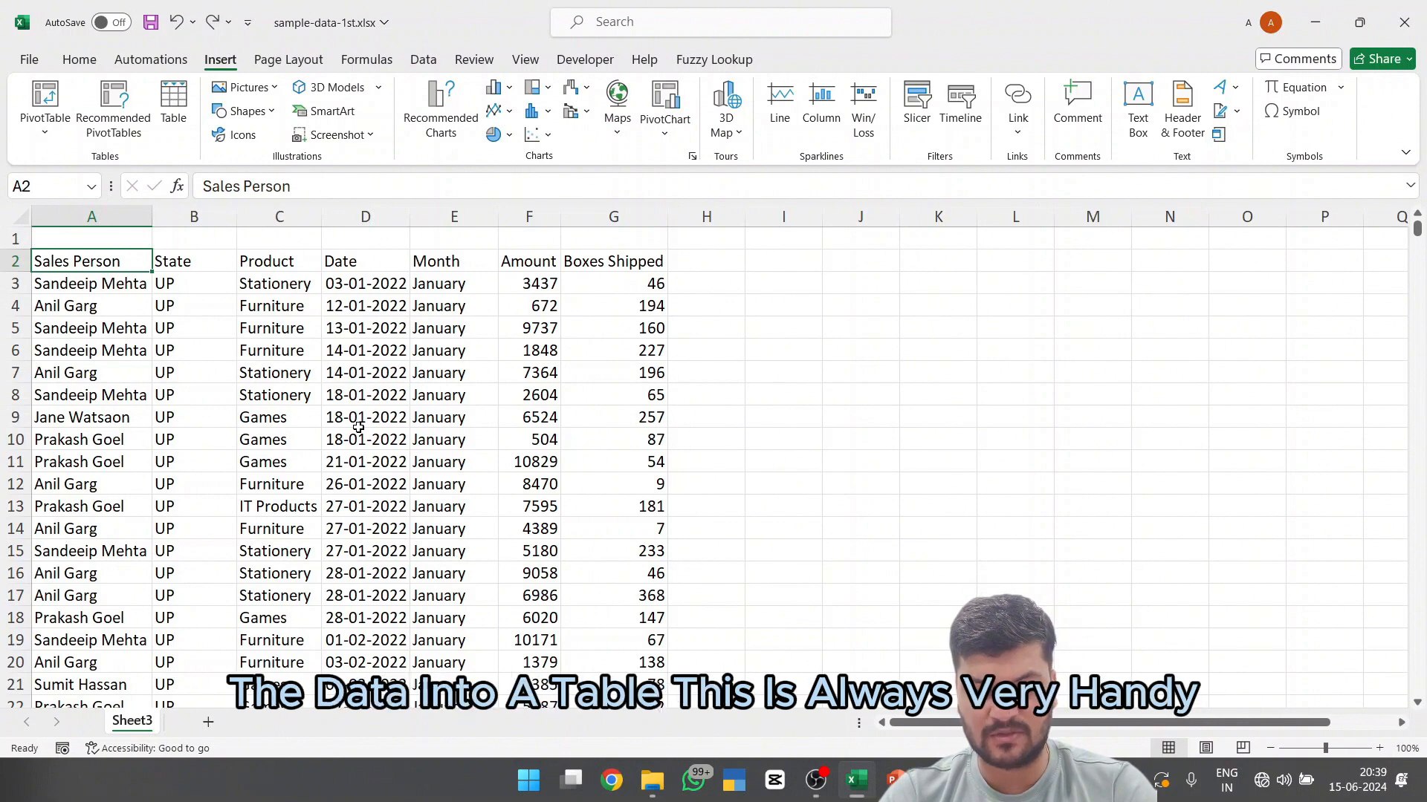
# Convert the sales data range A2:G1096 into a table with headers
pyautogui.hotkey('shift', 'Right')
pyautogui.hotkey('shift', 'Right')
pyautogui.hotkey('shift', 'Right')
pyautogui.hotkey('shift', 'Right')
pyautogui.hotkey('shift', 'Right')
pyautogui.hotkey('shift', 'Right')
pyautogui.hotkey('ctrl', 'shift', 'Down')
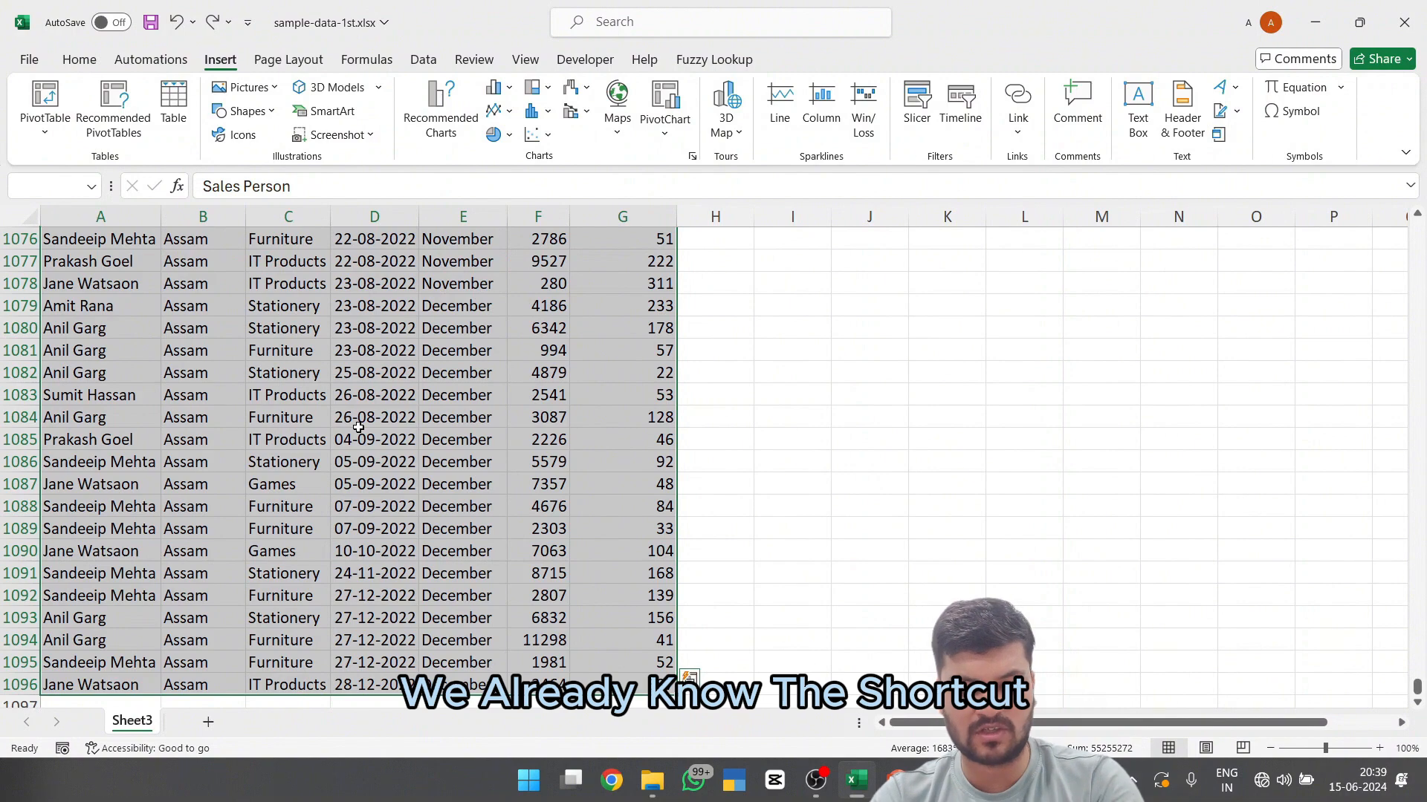
pyautogui.hotkey('ctrl', 't')
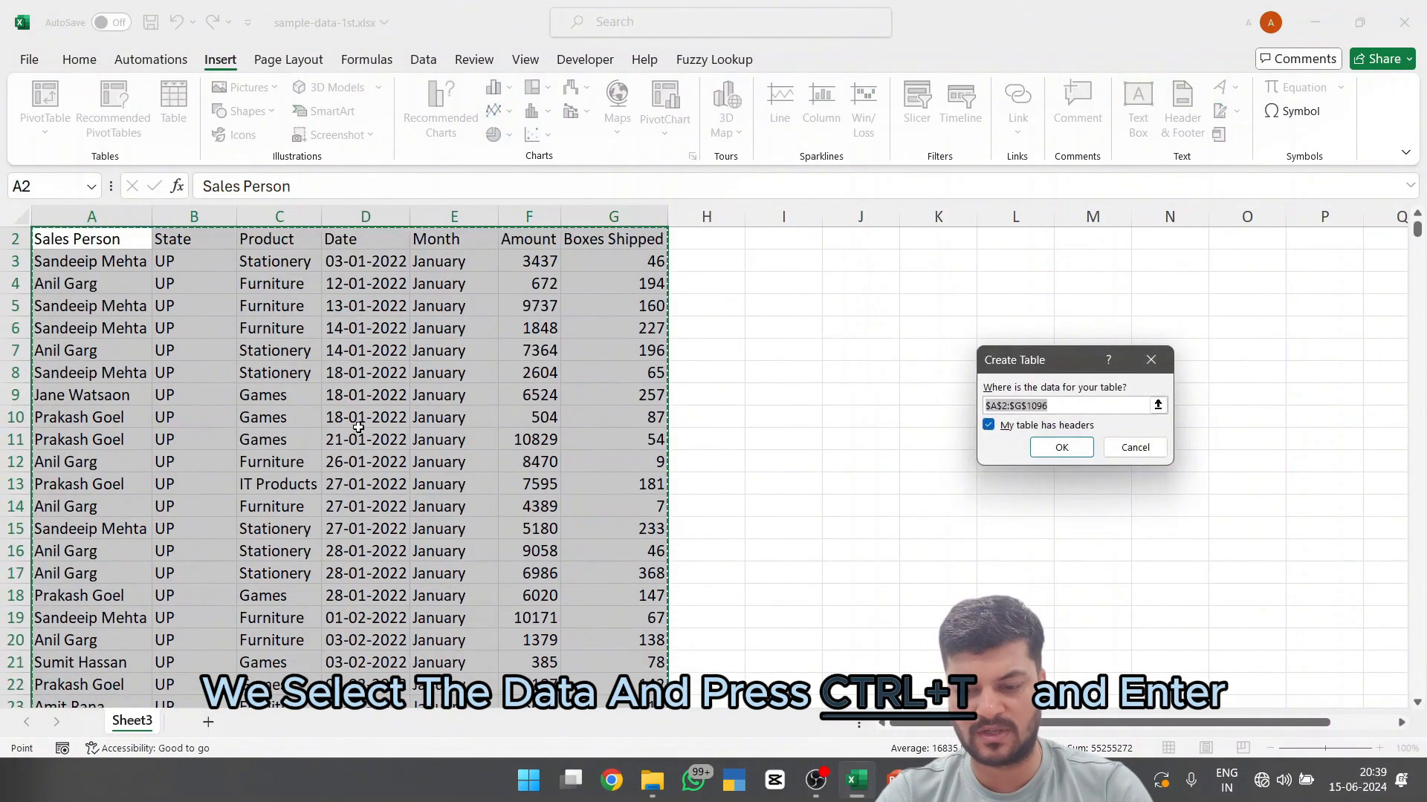
pyautogui.press('Return')
# Rename the new table as Sales
pyautogui.click(286, 390)
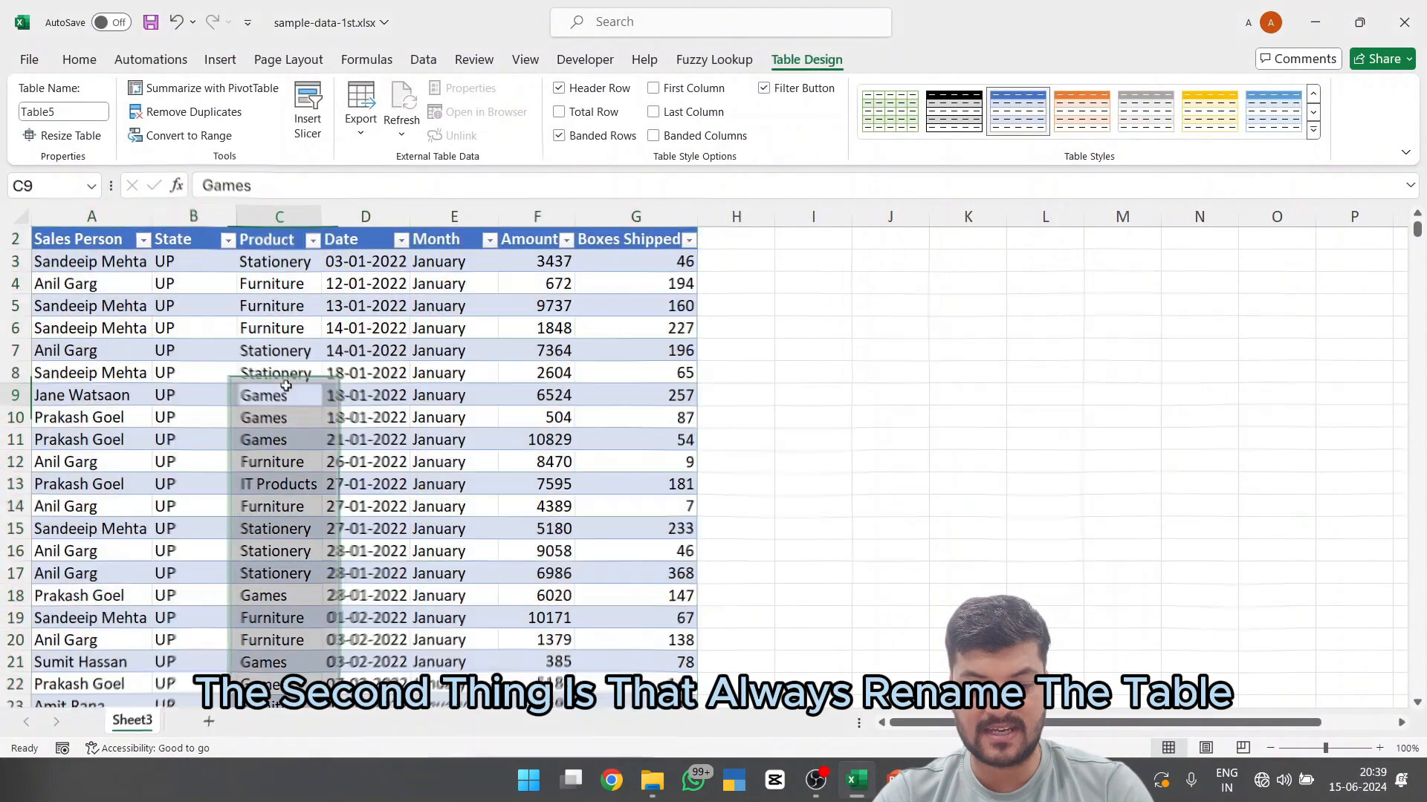
pyautogui.click(72, 108)
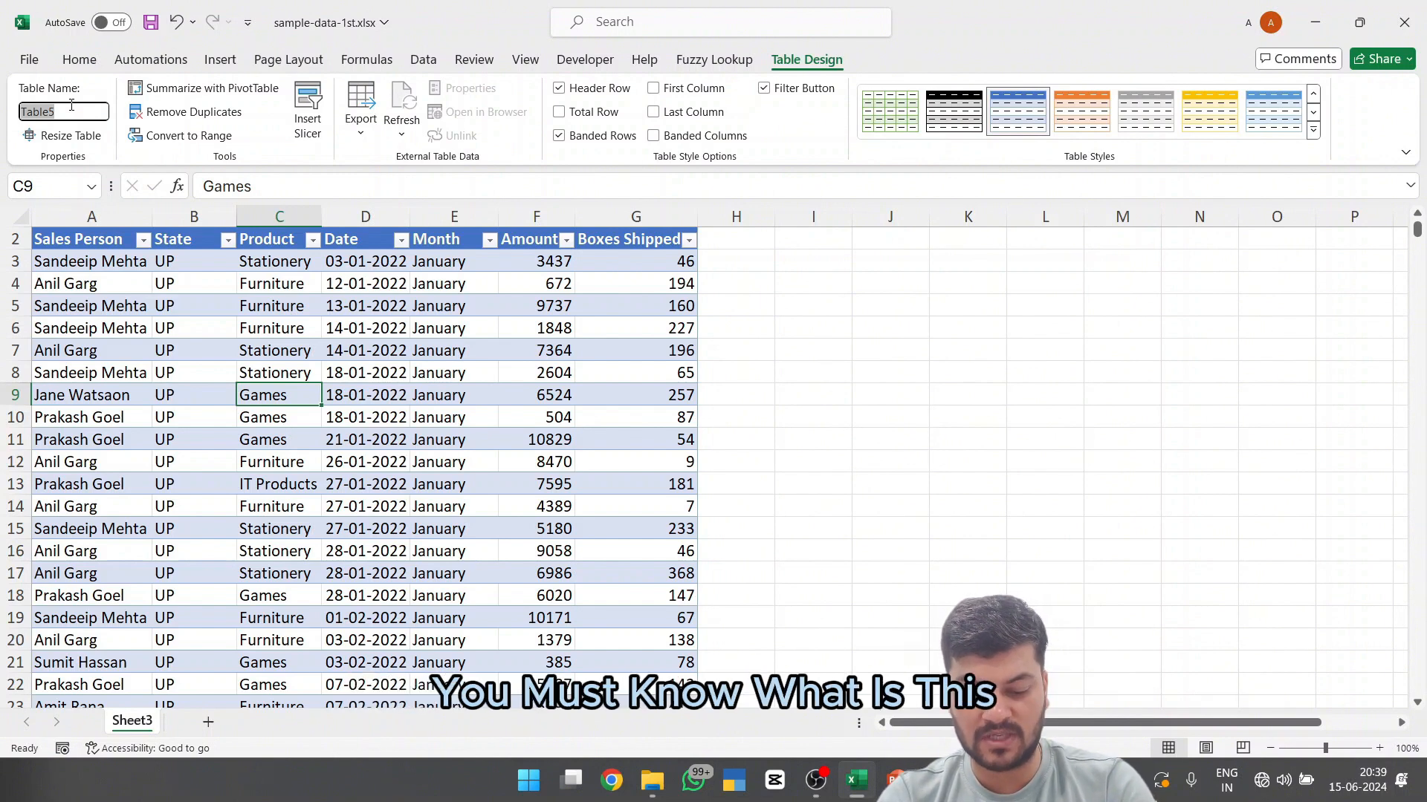
pyautogui.write('Sa')
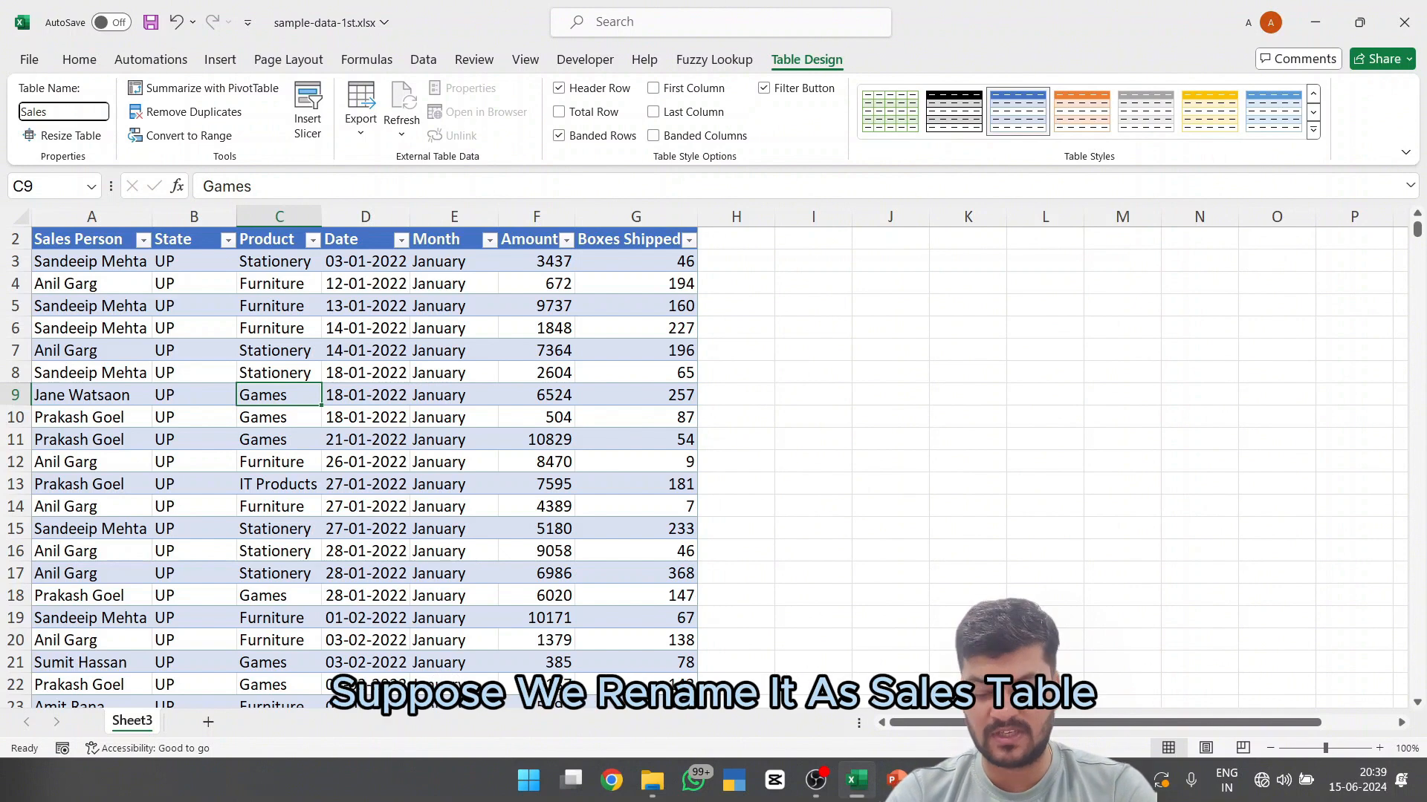
pyautogui.press('Return')
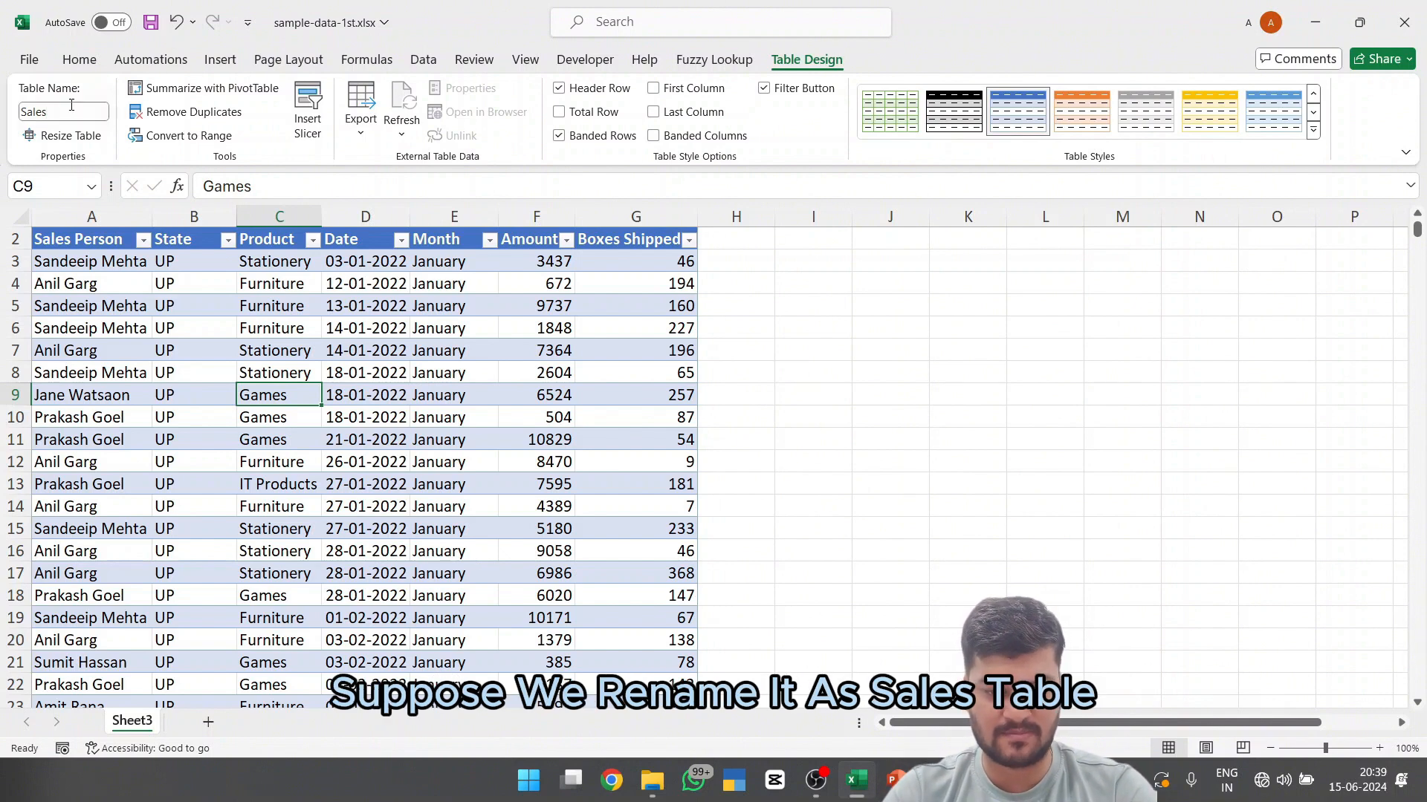
pyautogui.click(204, 324)
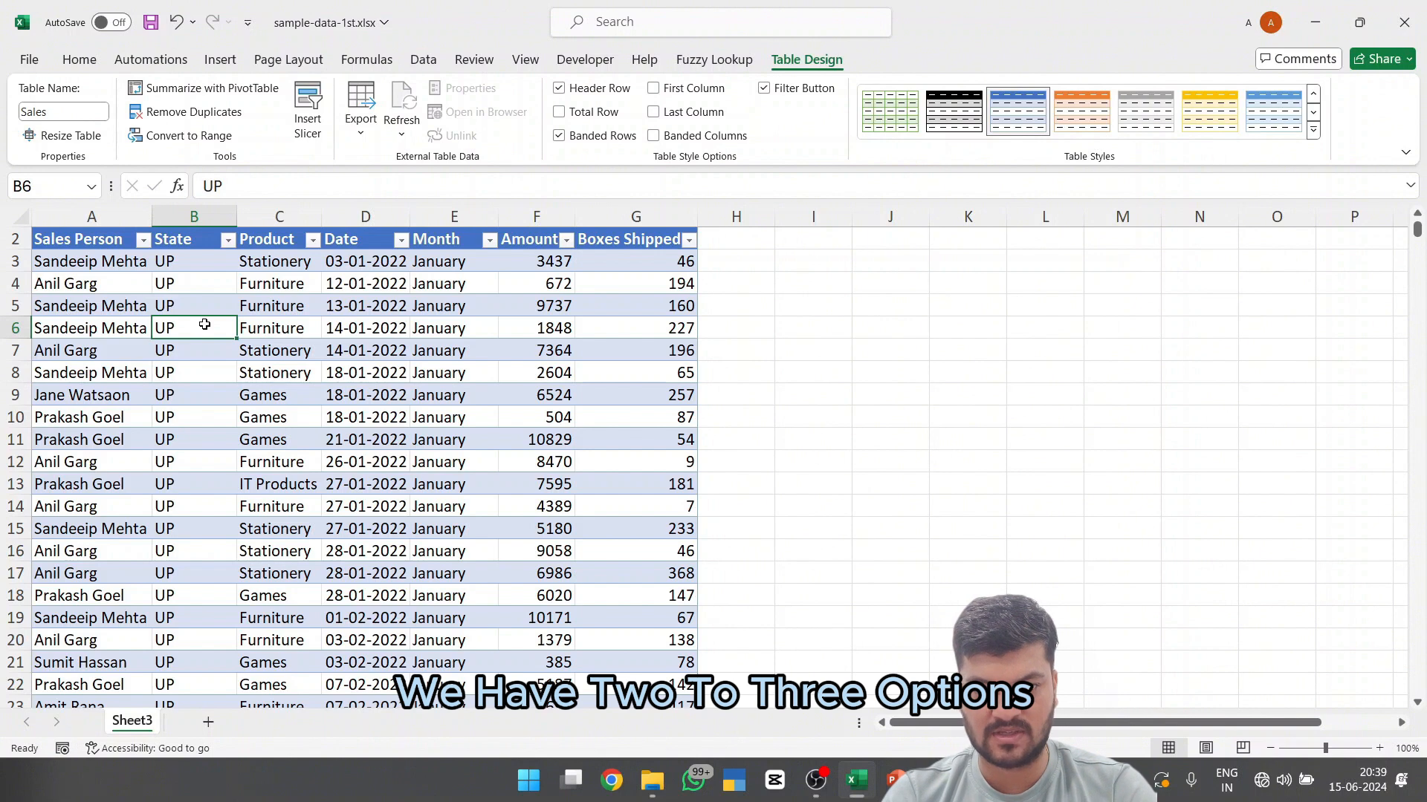
pyautogui.click(313, 328)
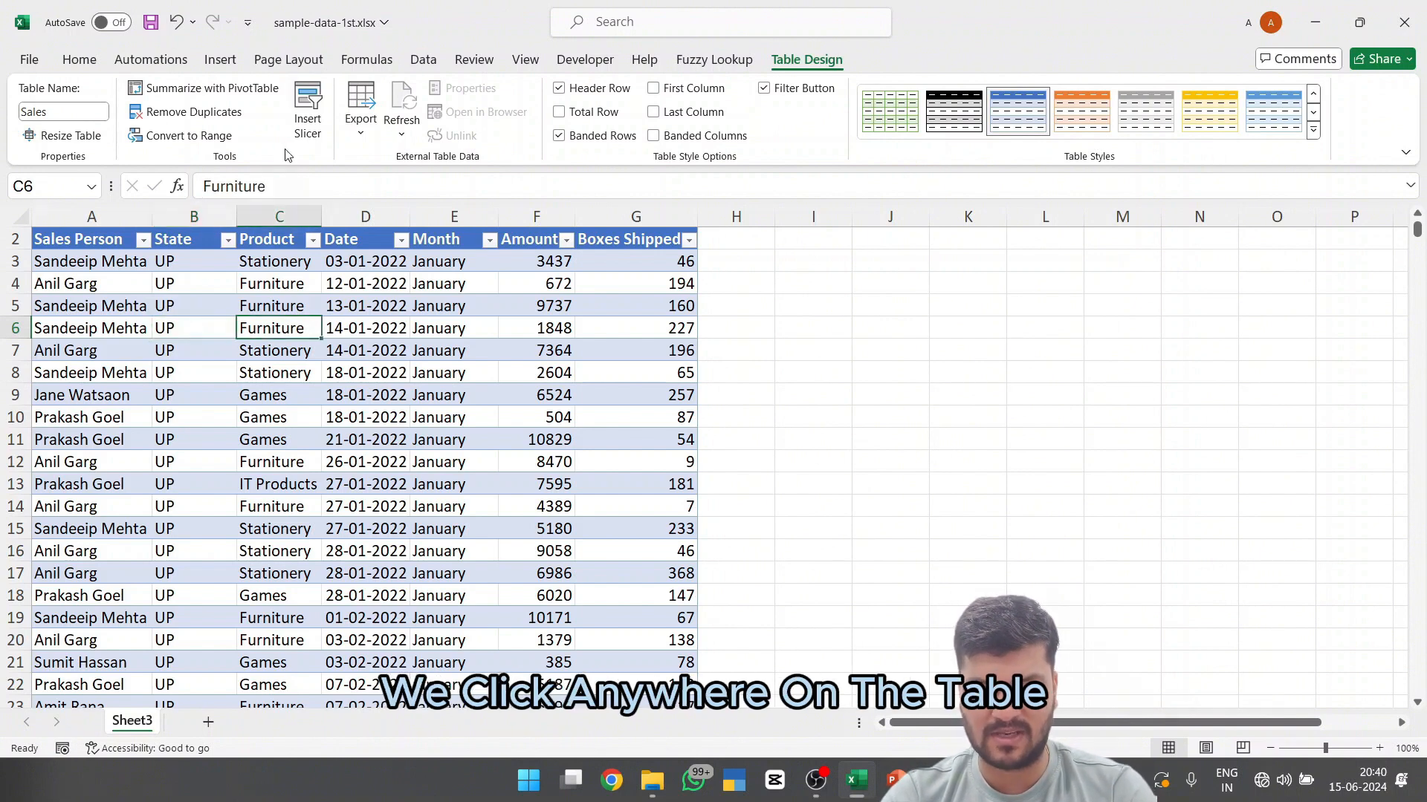
pyautogui.click(220, 59)
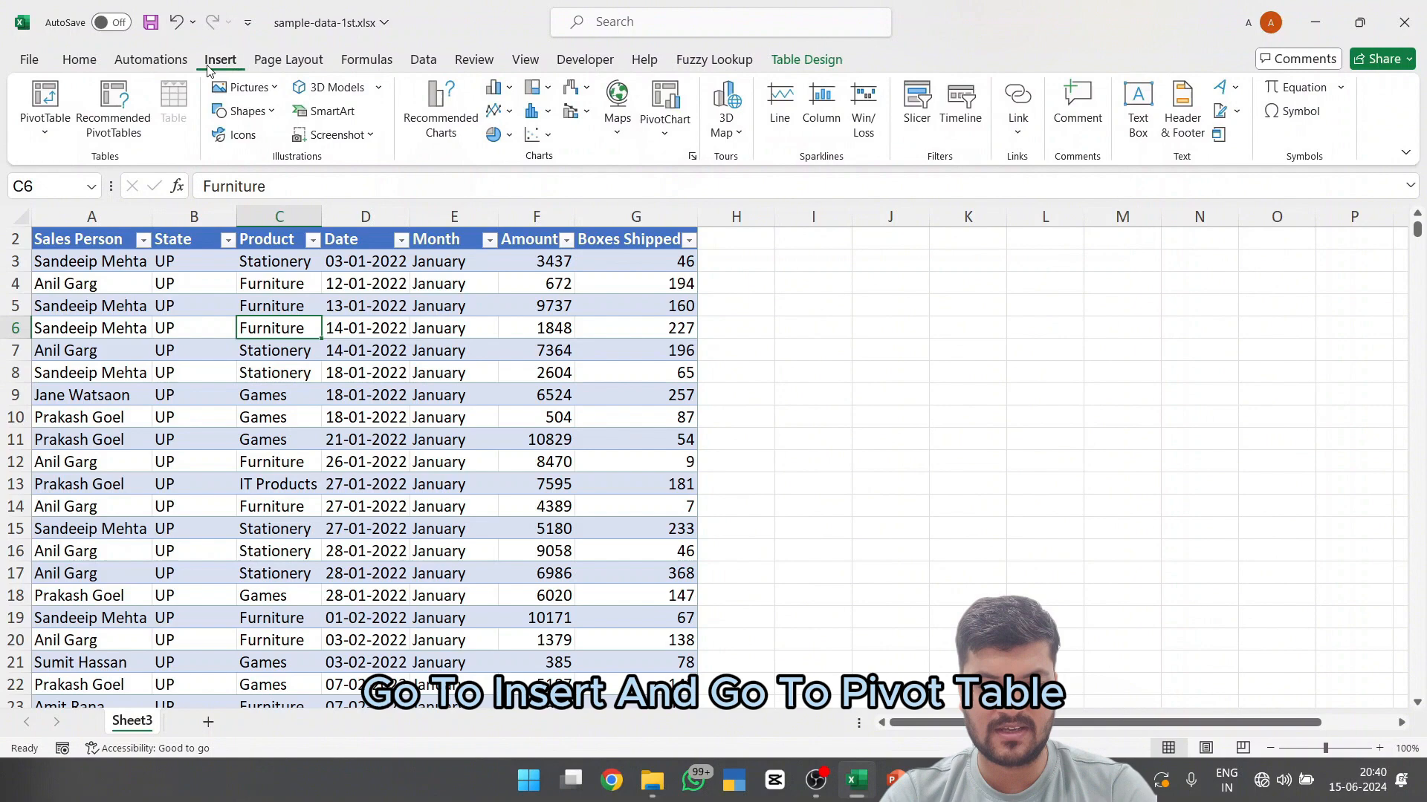
pyautogui.click(42, 135)
pyautogui.click(79, 162)
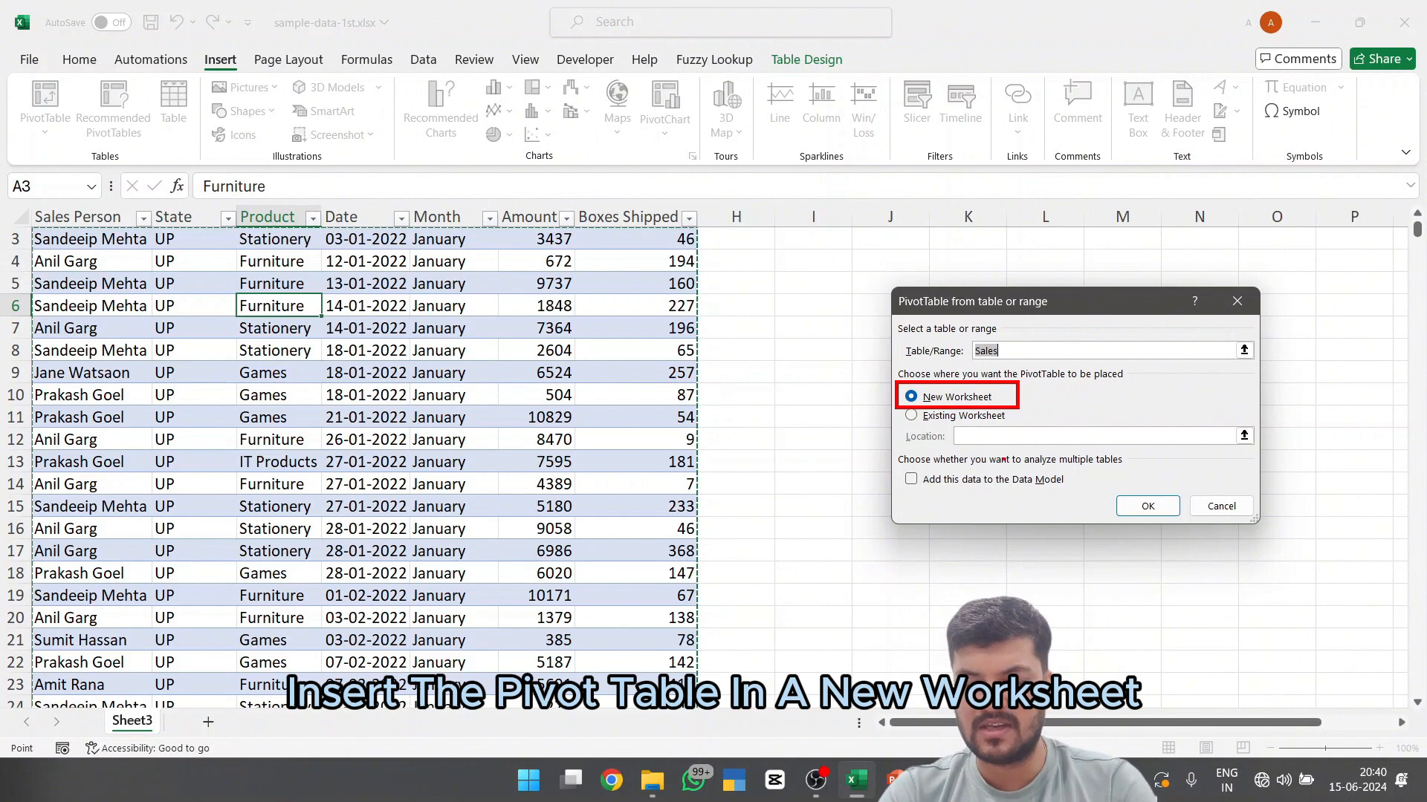
pyautogui.press('Escape')
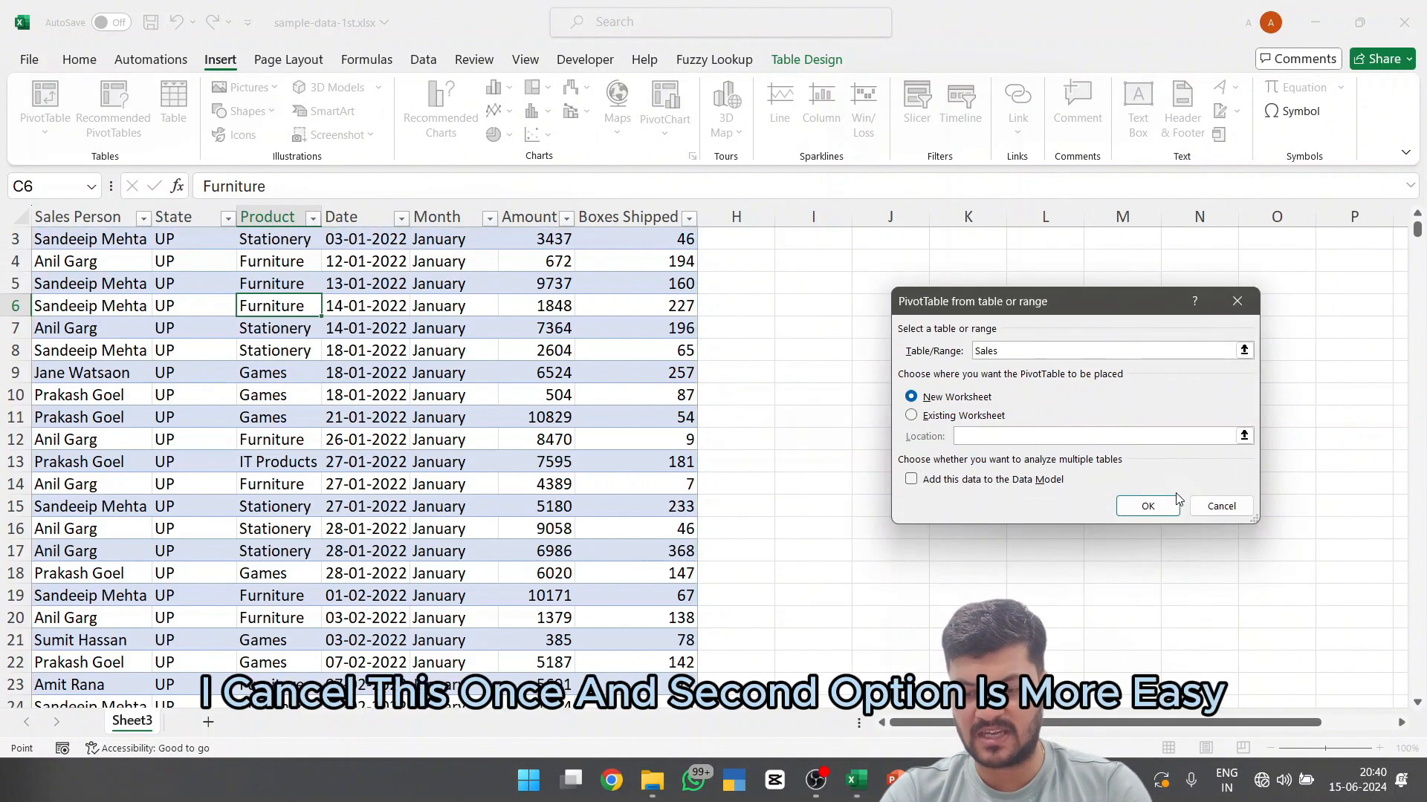
pyautogui.click(1220, 506)
# Summarize the Sales table with a PivotTable placed on a new worksheet
pyautogui.click(360, 350)
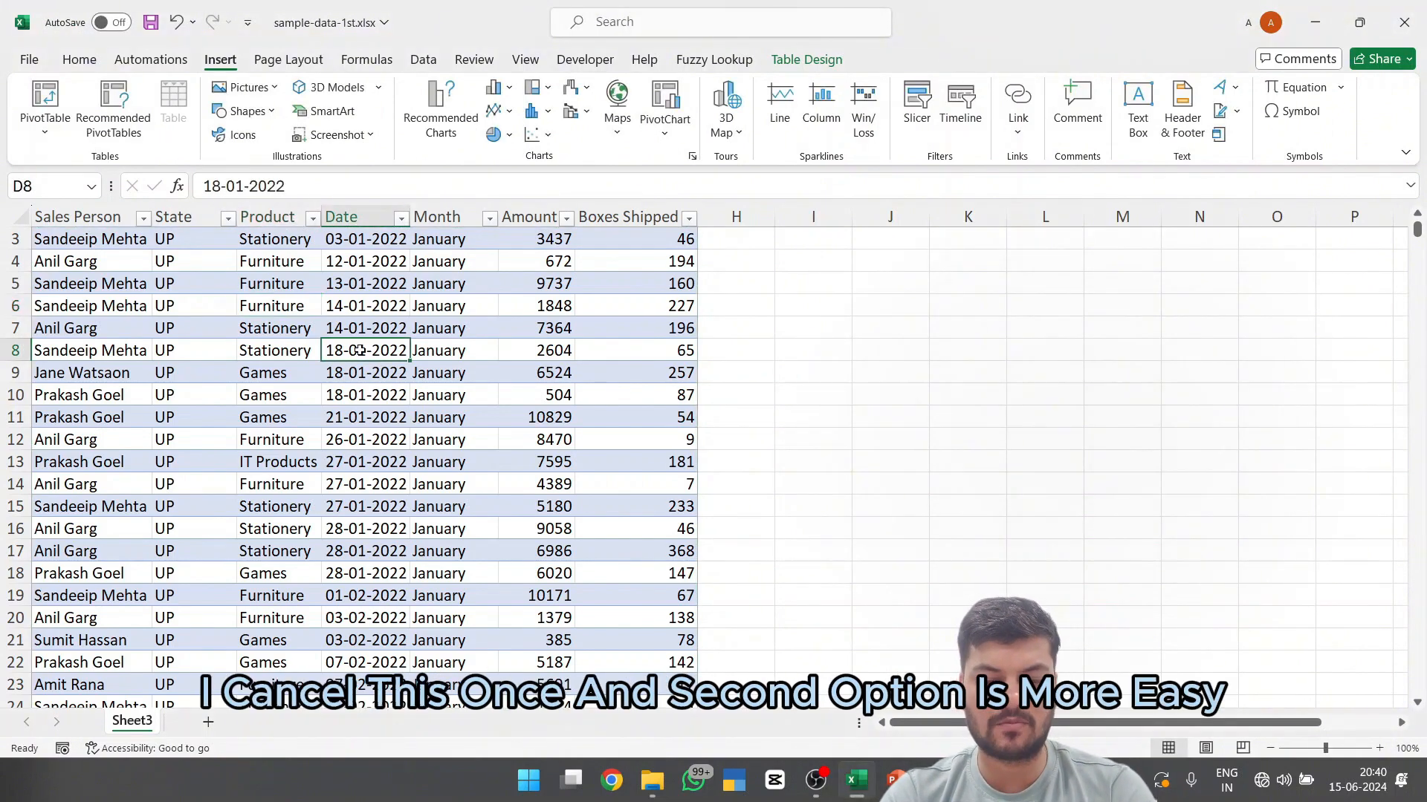
pyautogui.scroll(2, 364, 346)
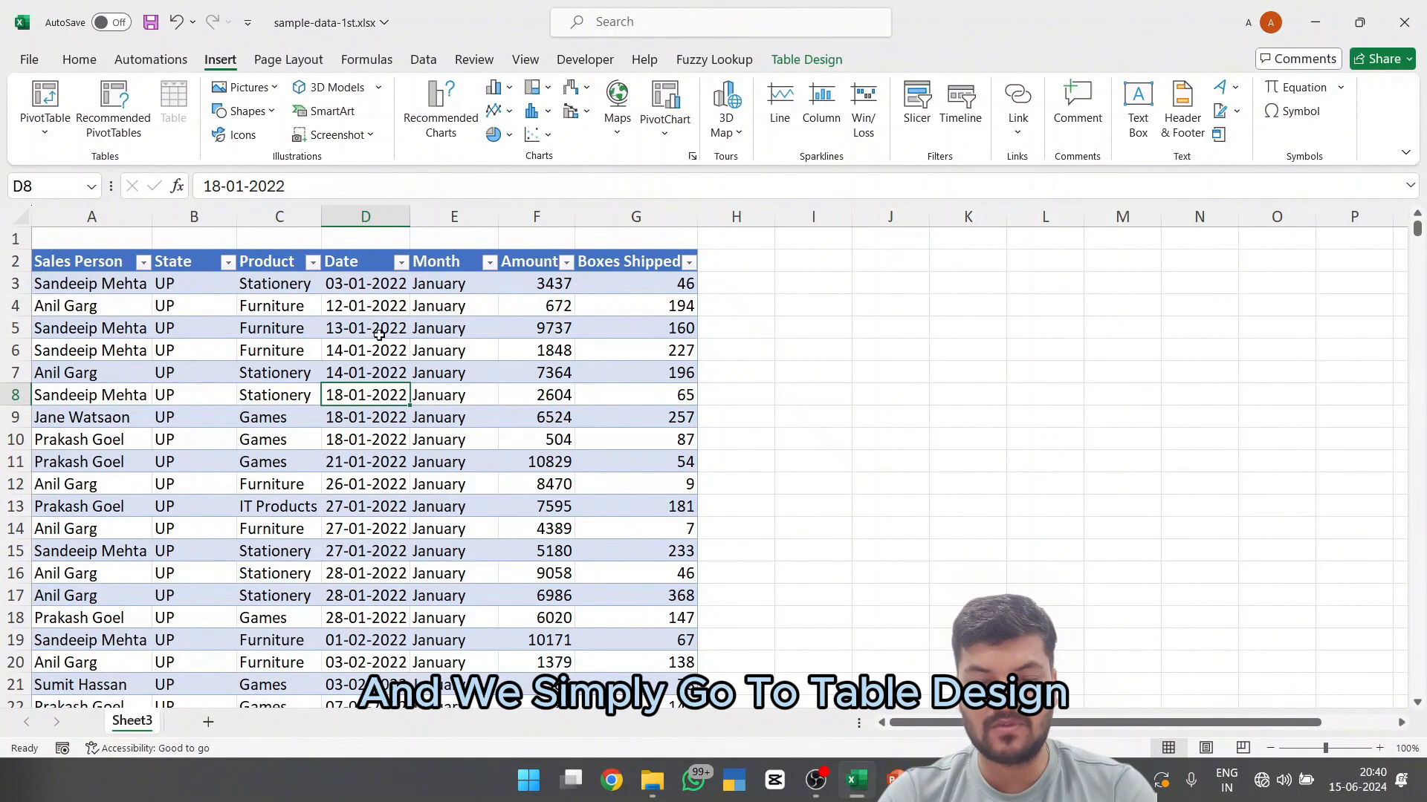
pyautogui.click(806, 59)
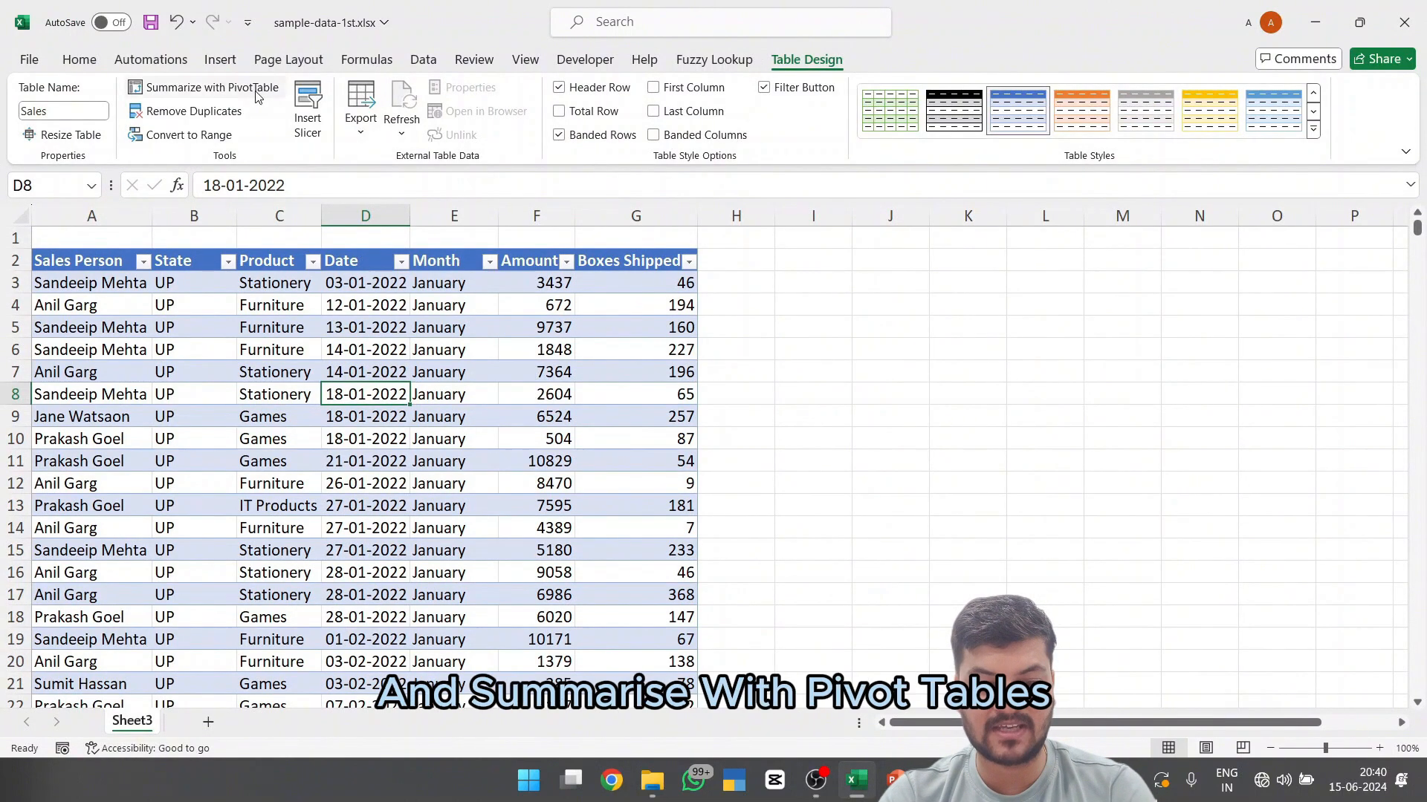
pyautogui.click(256, 90)
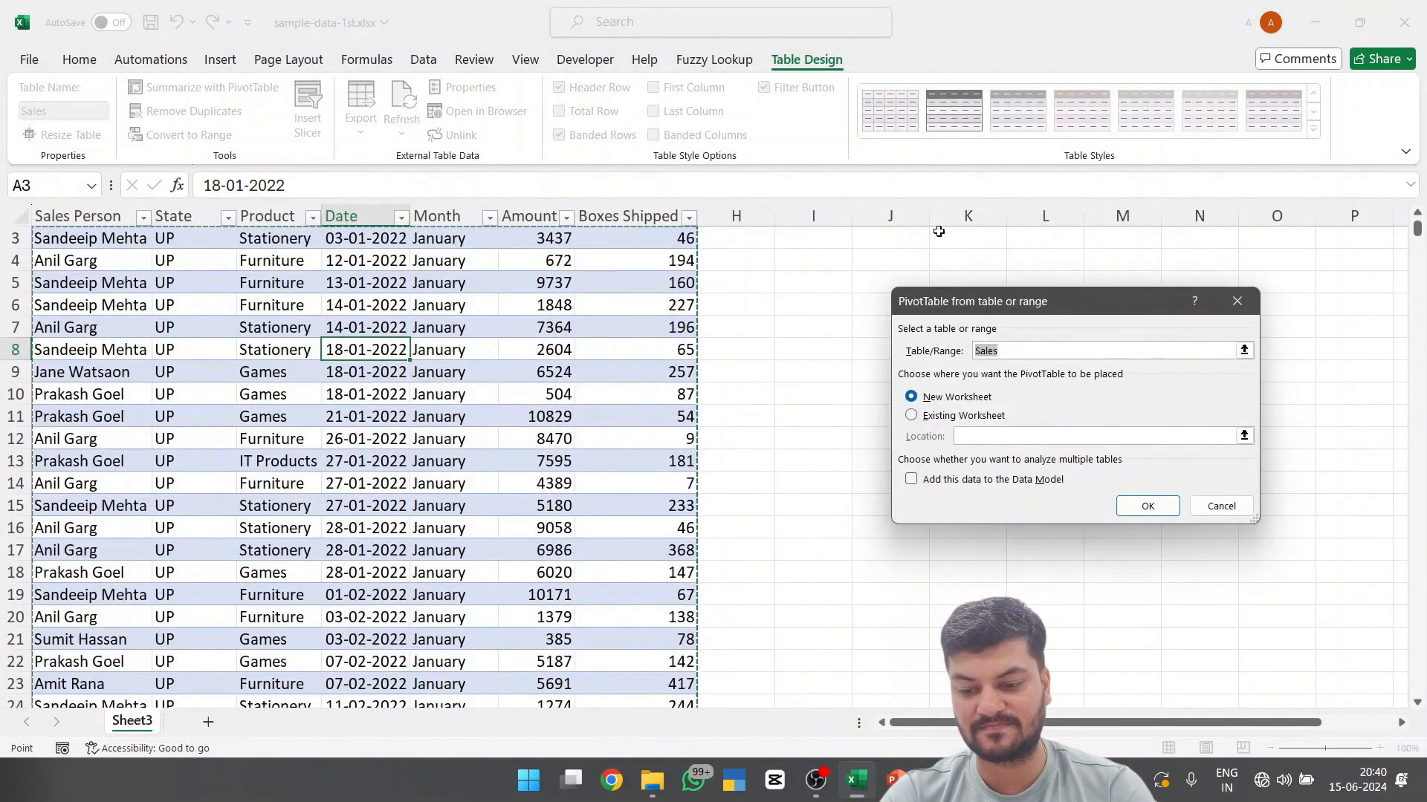
pyautogui.click(1147, 505)
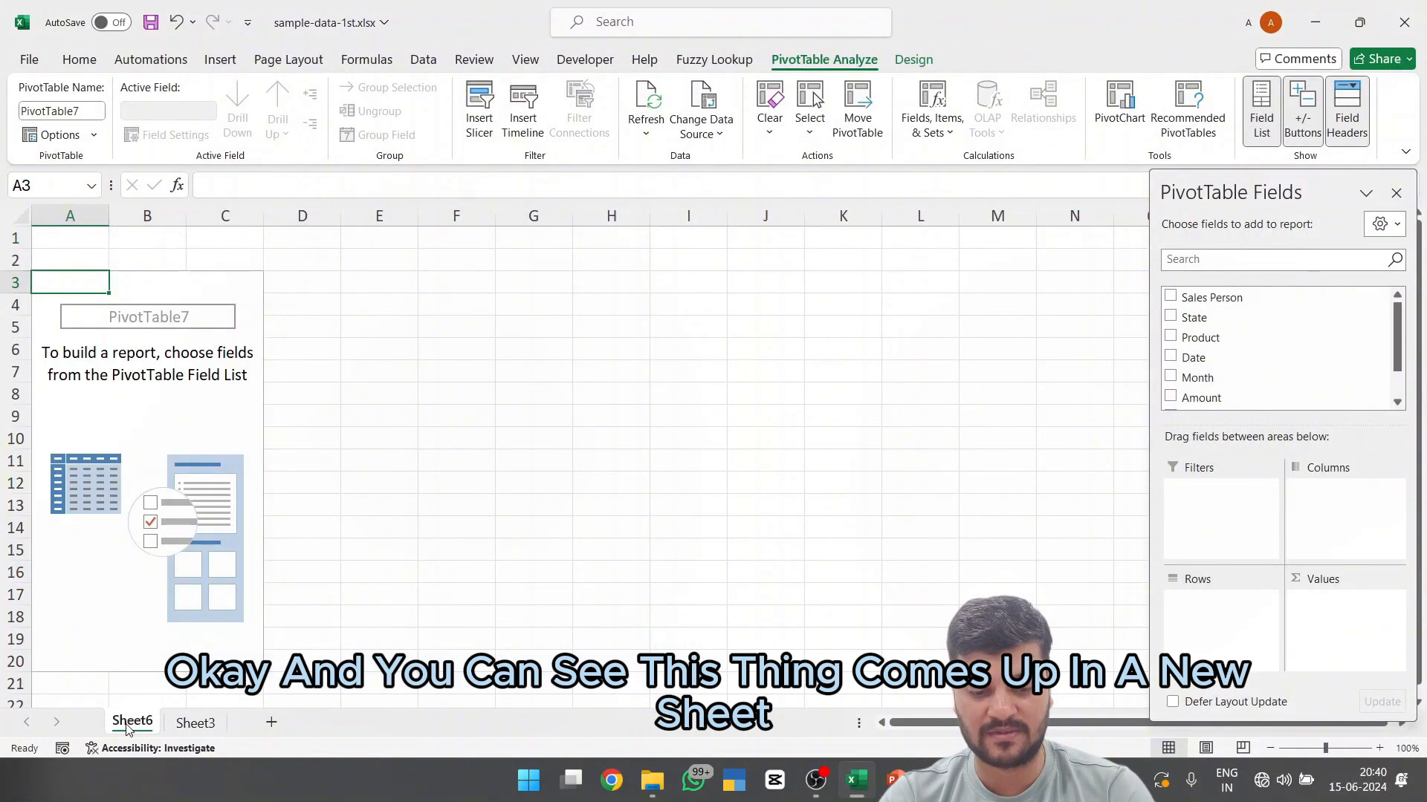
# Review the source data on Sheet3, going through the entries in the Sales Person column
pyautogui.click(195, 723)
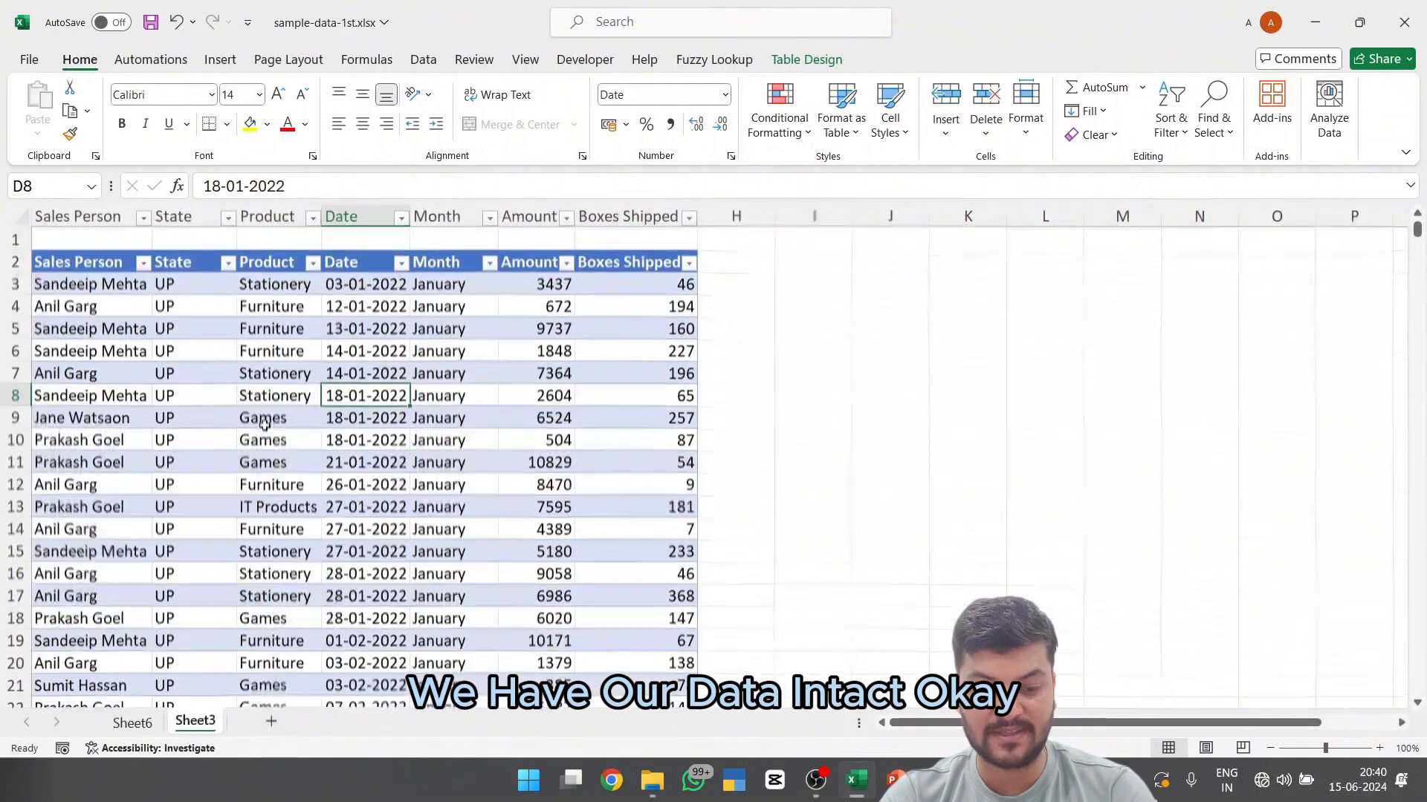
pyautogui.click(130, 723)
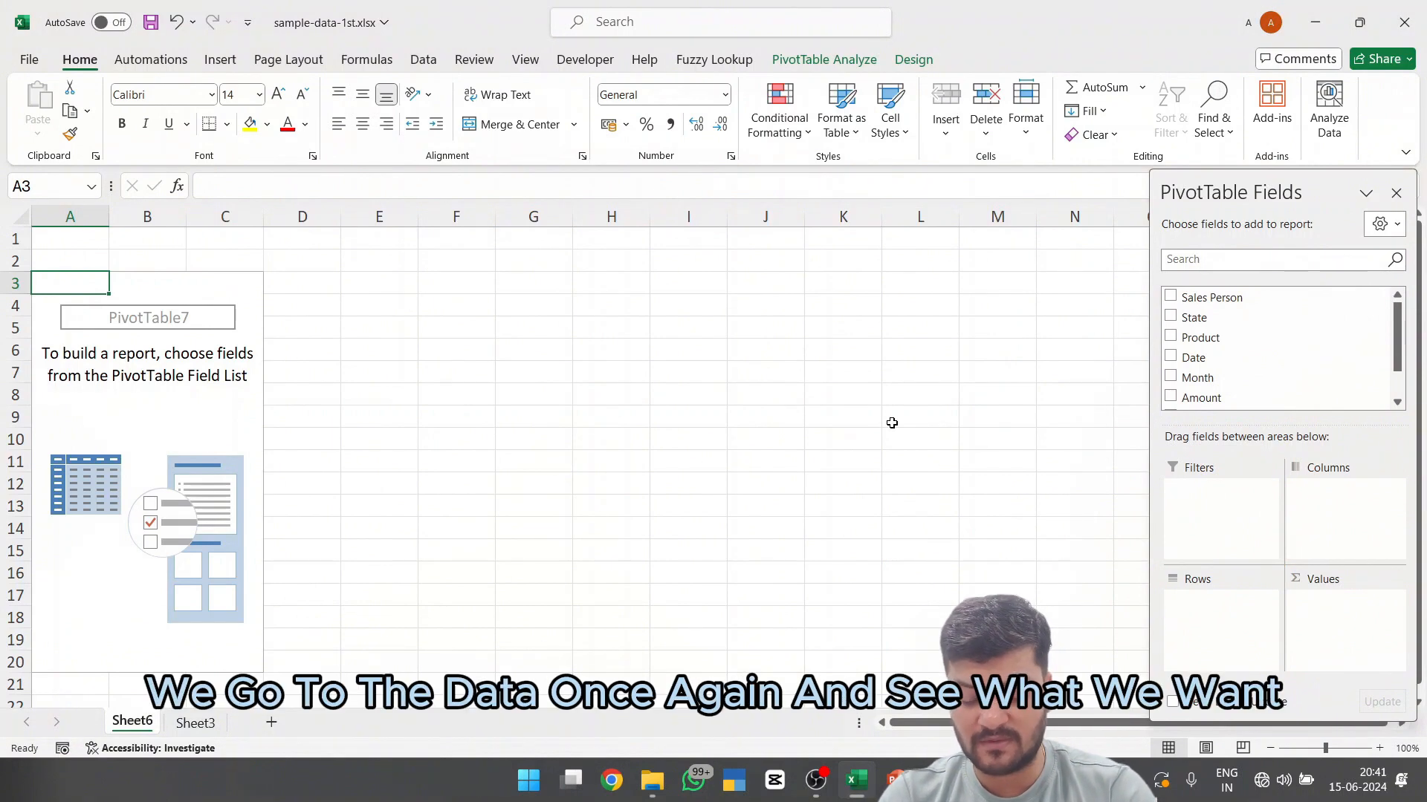
pyautogui.hotkey('ctrl', 'pagedown')
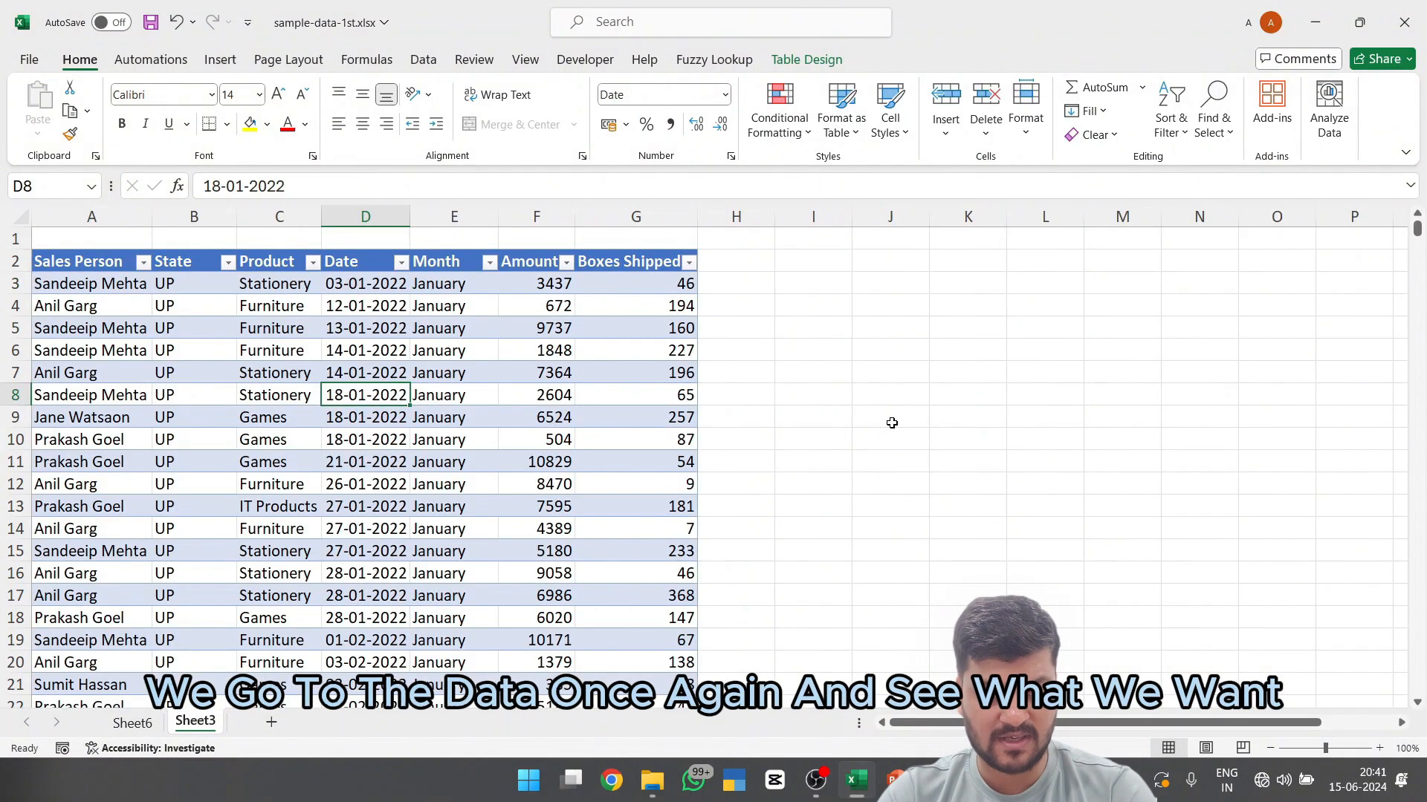
pyautogui.press('Left')
pyautogui.press('Left')
pyautogui.press('Left')
pyautogui.press('Up')
pyautogui.press('Up')
pyautogui.press('Up')
pyautogui.press('Up')
pyautogui.press('Up')
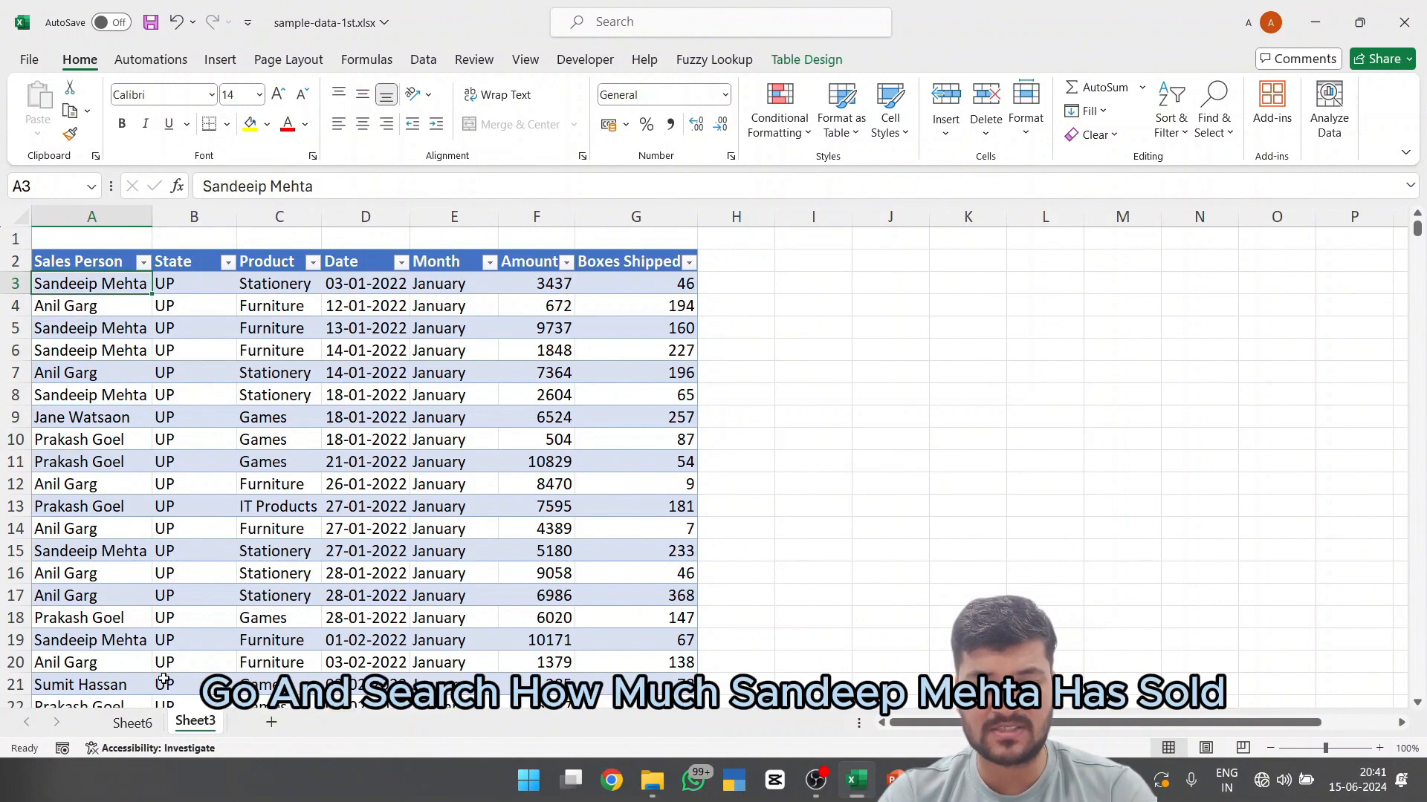
pyautogui.press('Down')
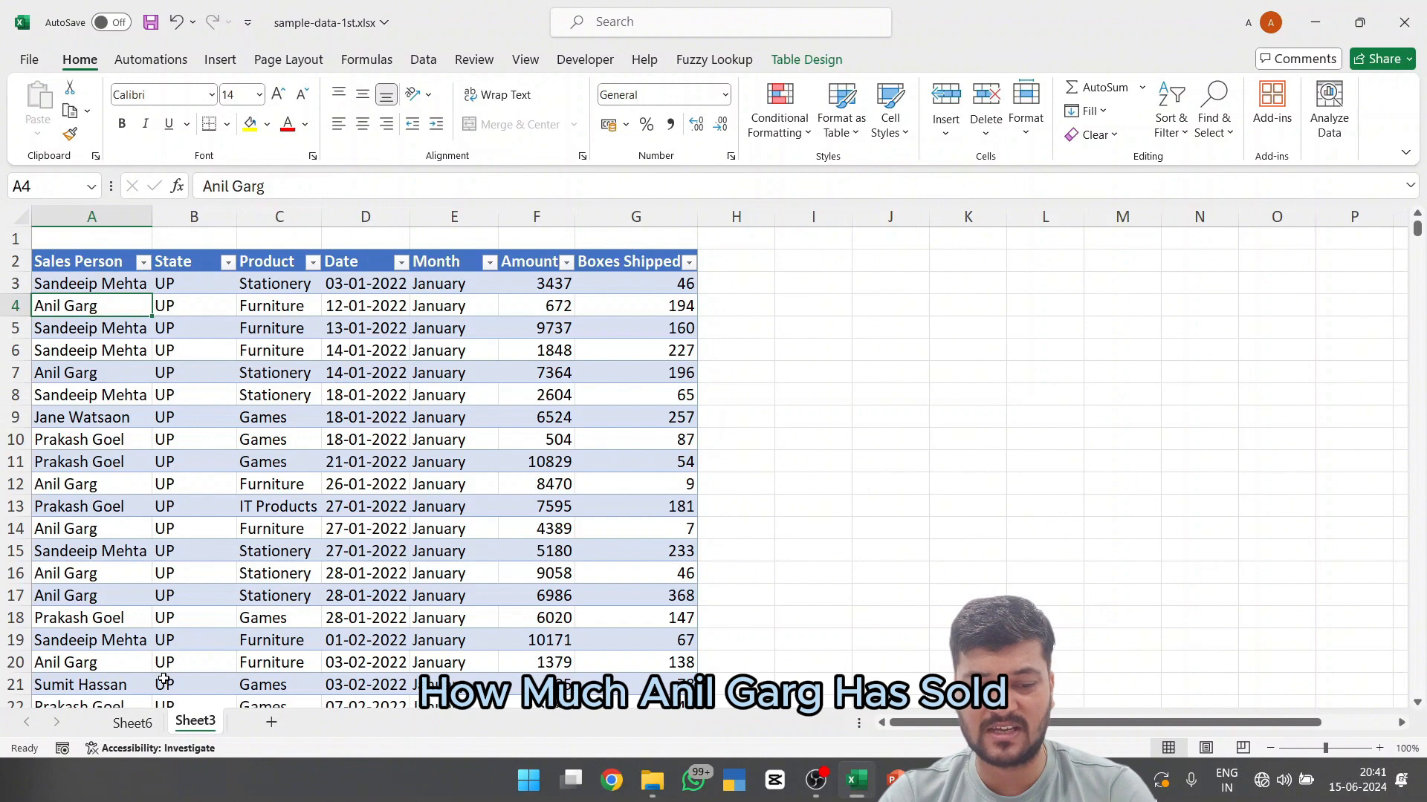
pyautogui.press('Down')
pyautogui.press('Down')
pyautogui.press('Down')
pyautogui.press('Down')
pyautogui.press('Down')
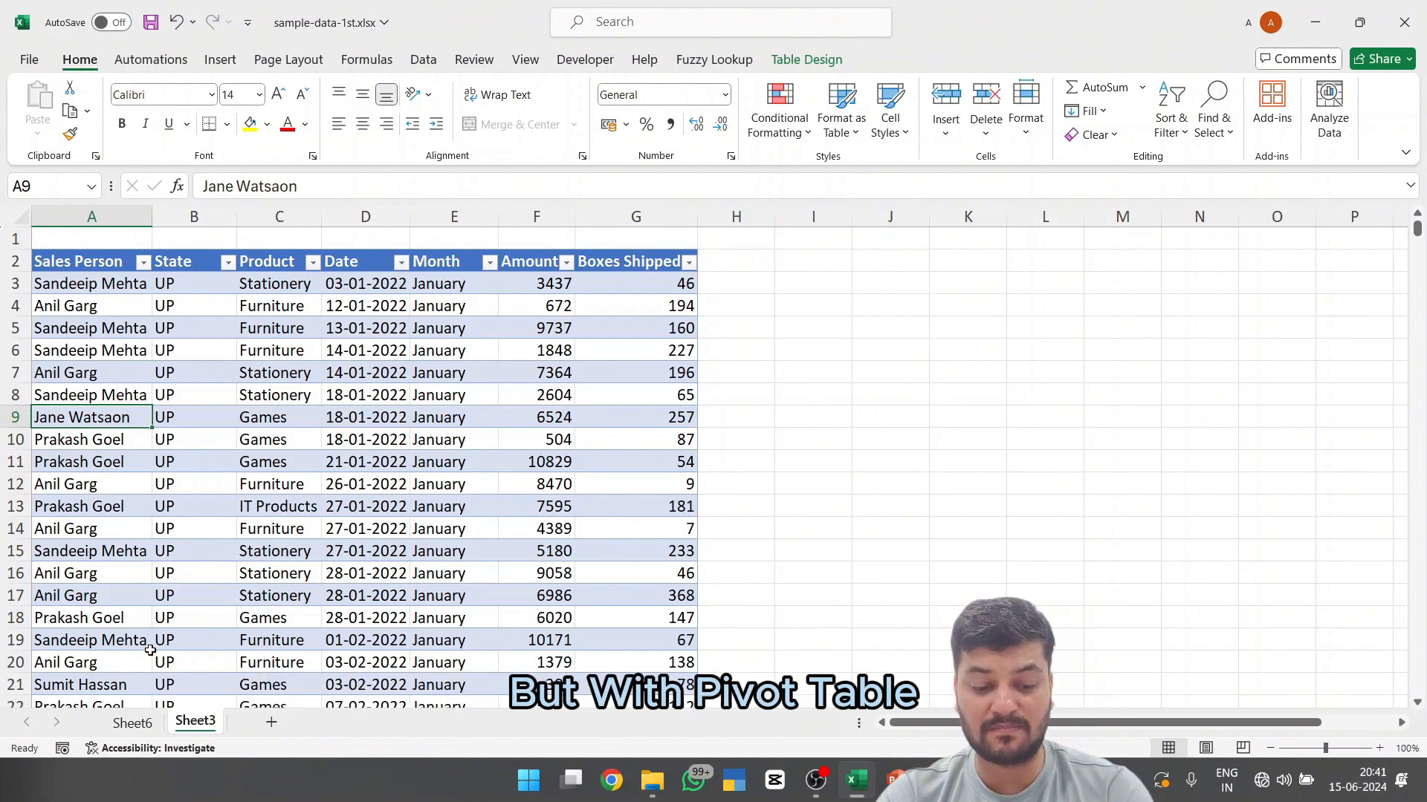
# On Sheet6, add Sales Person to the pivot table's rows and Amount to its values
pyautogui.click(135, 724)
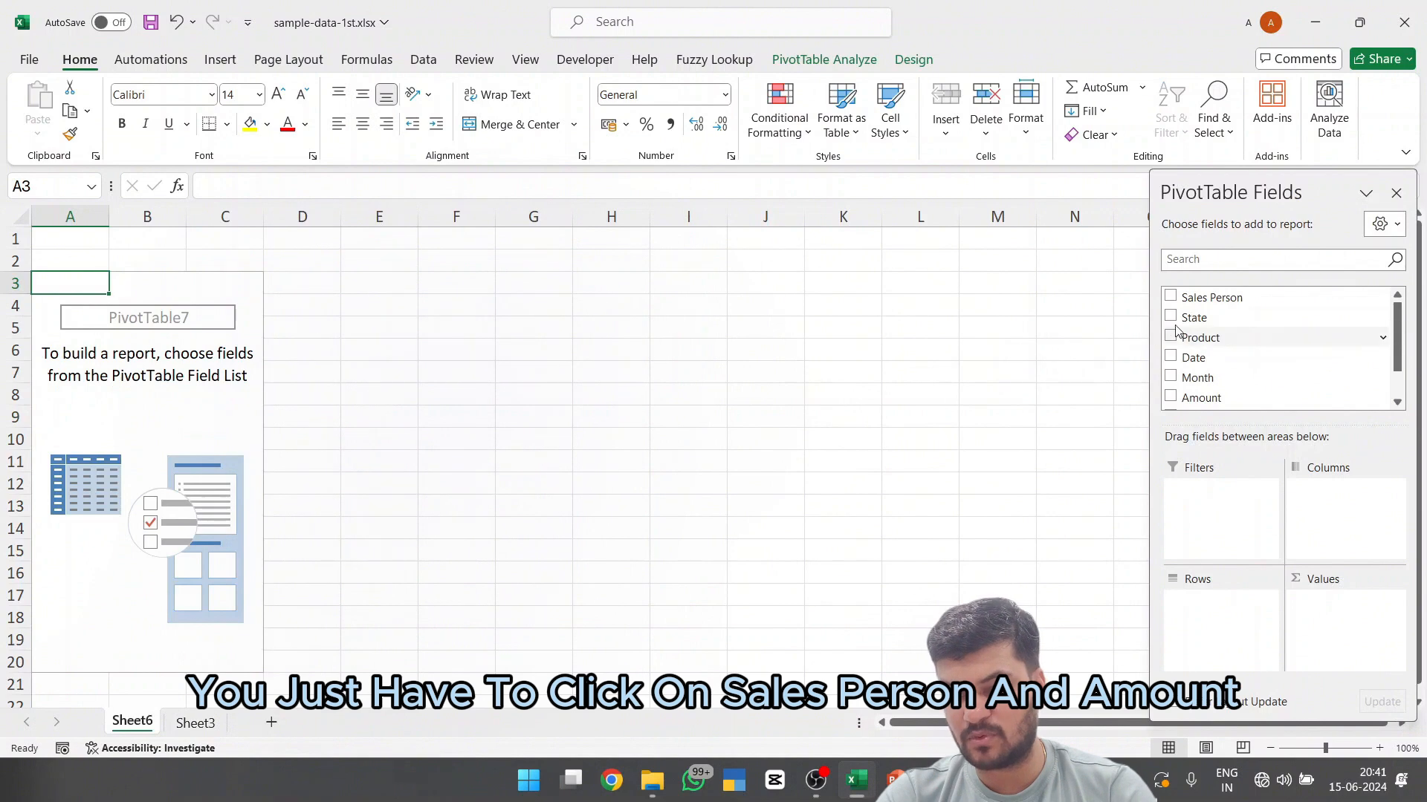
pyautogui.click(1170, 295)
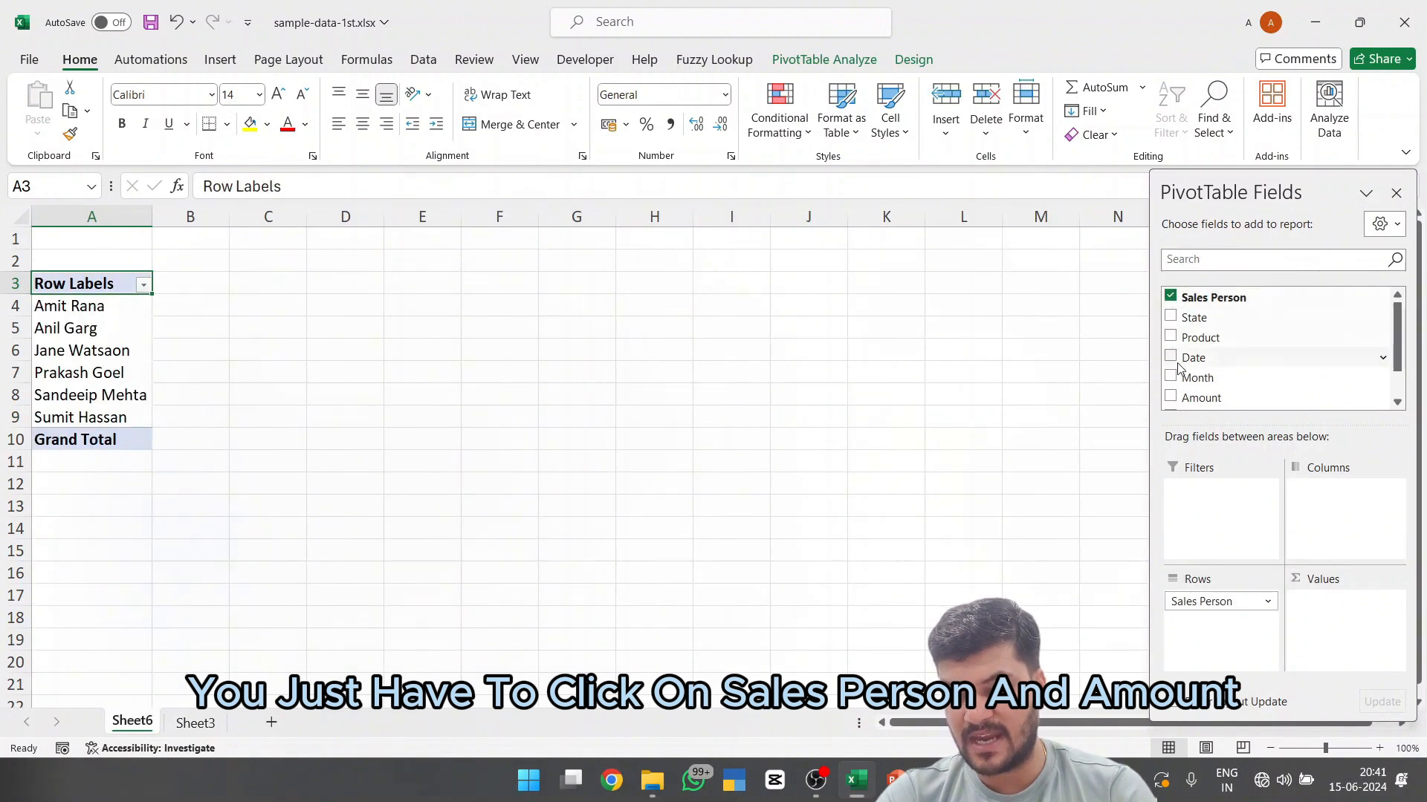
pyautogui.click(1173, 399)
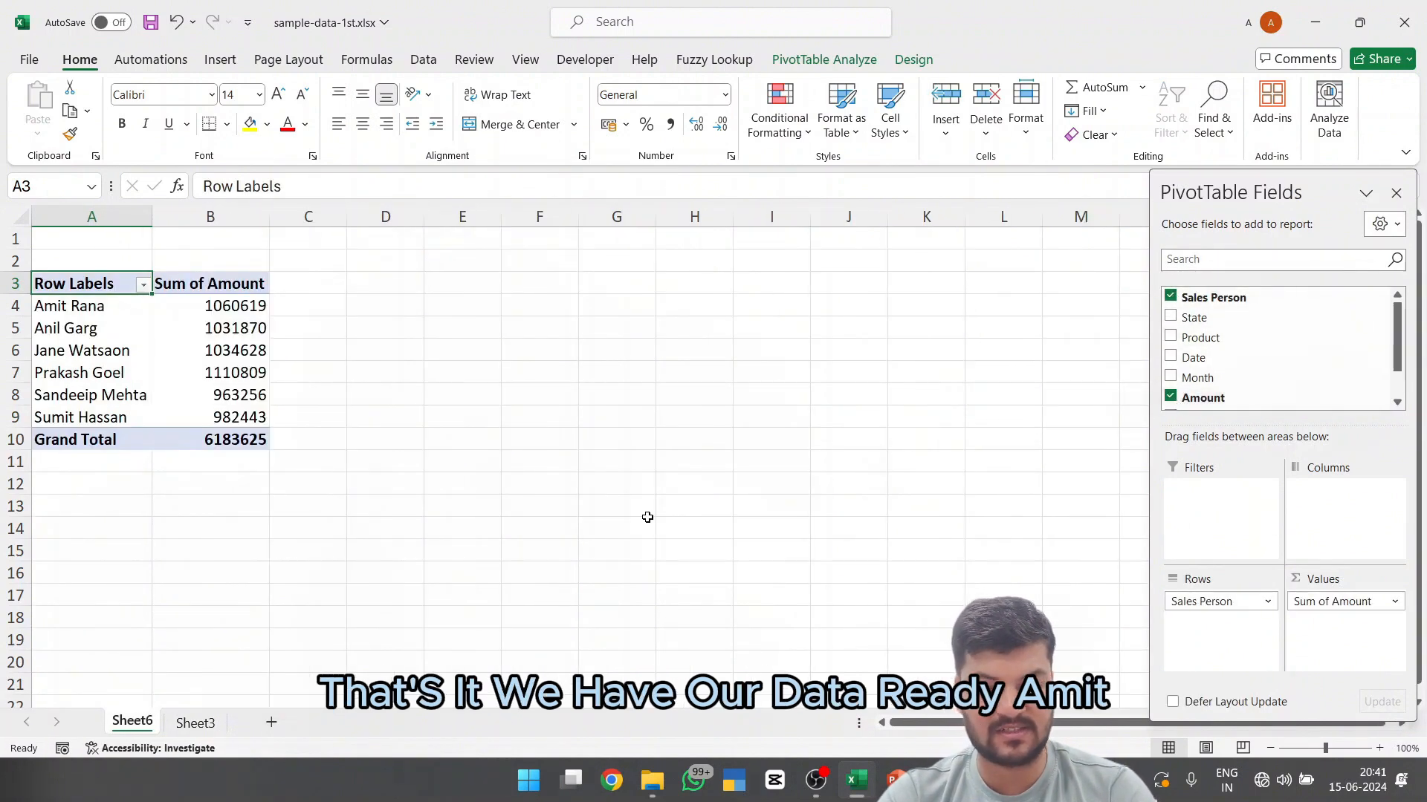
# Examine the pivot table's sales people, their summed amounts and the grand total
pyautogui.click(75, 313)
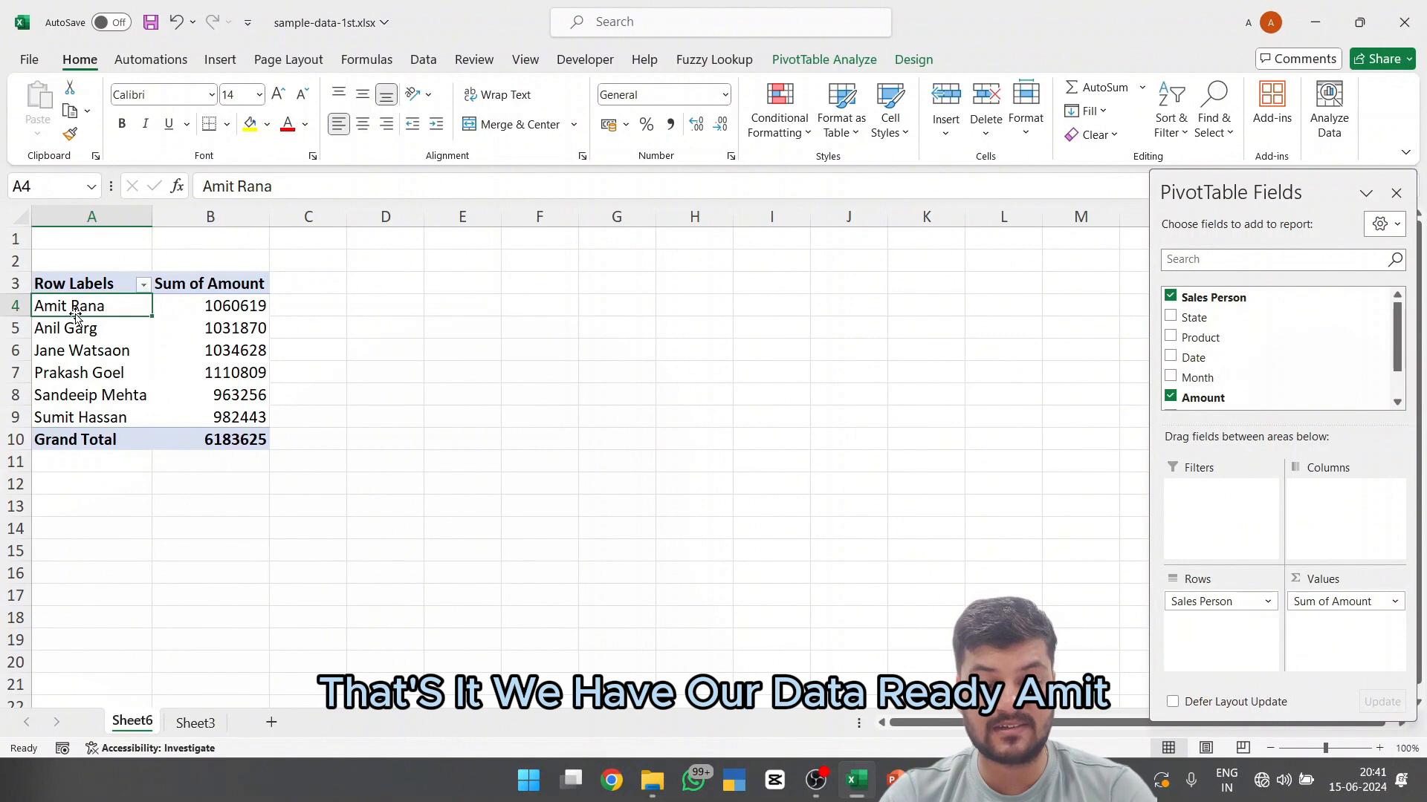
pyautogui.press('Down')
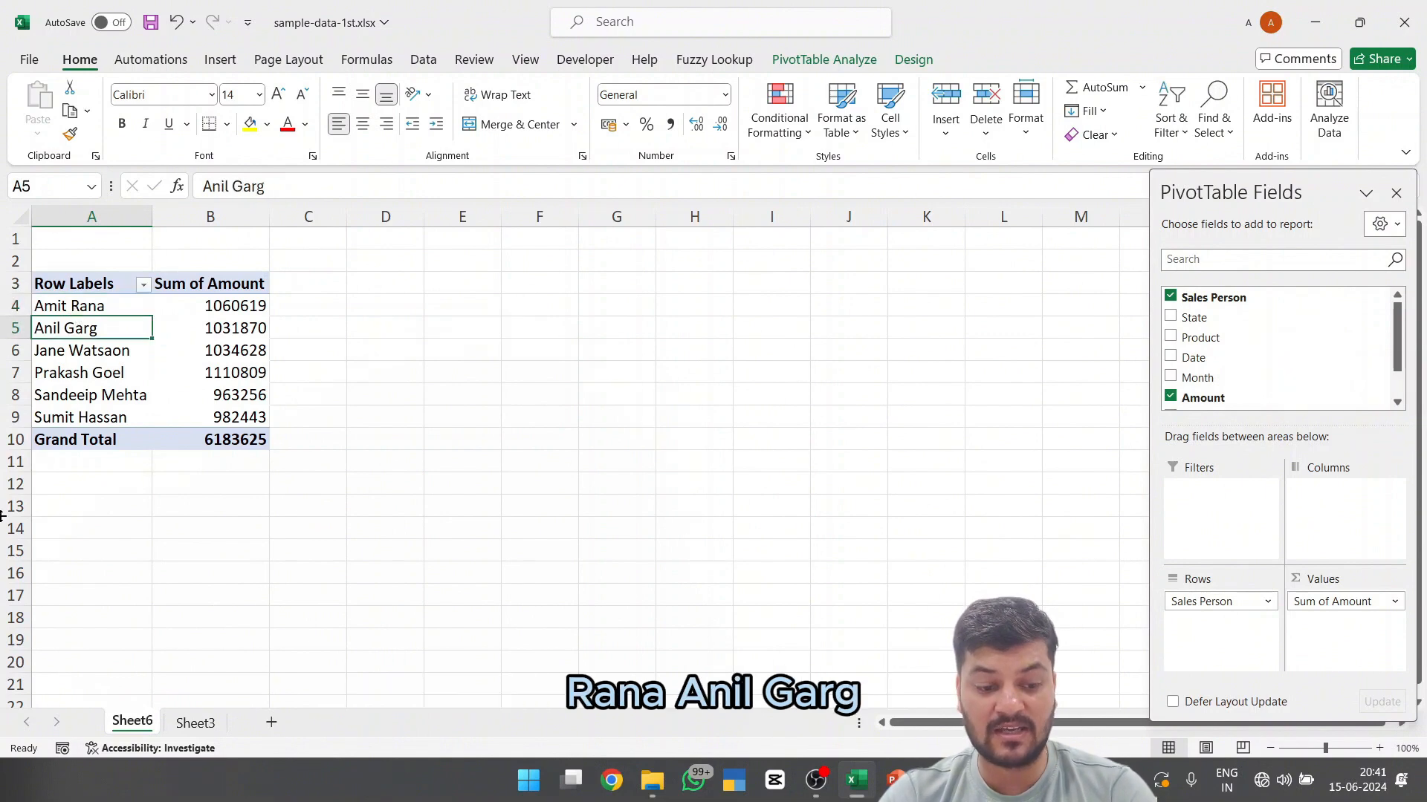
pyautogui.press('Down')
pyautogui.press('Right')
pyautogui.press('Up')
pyautogui.press('Up')
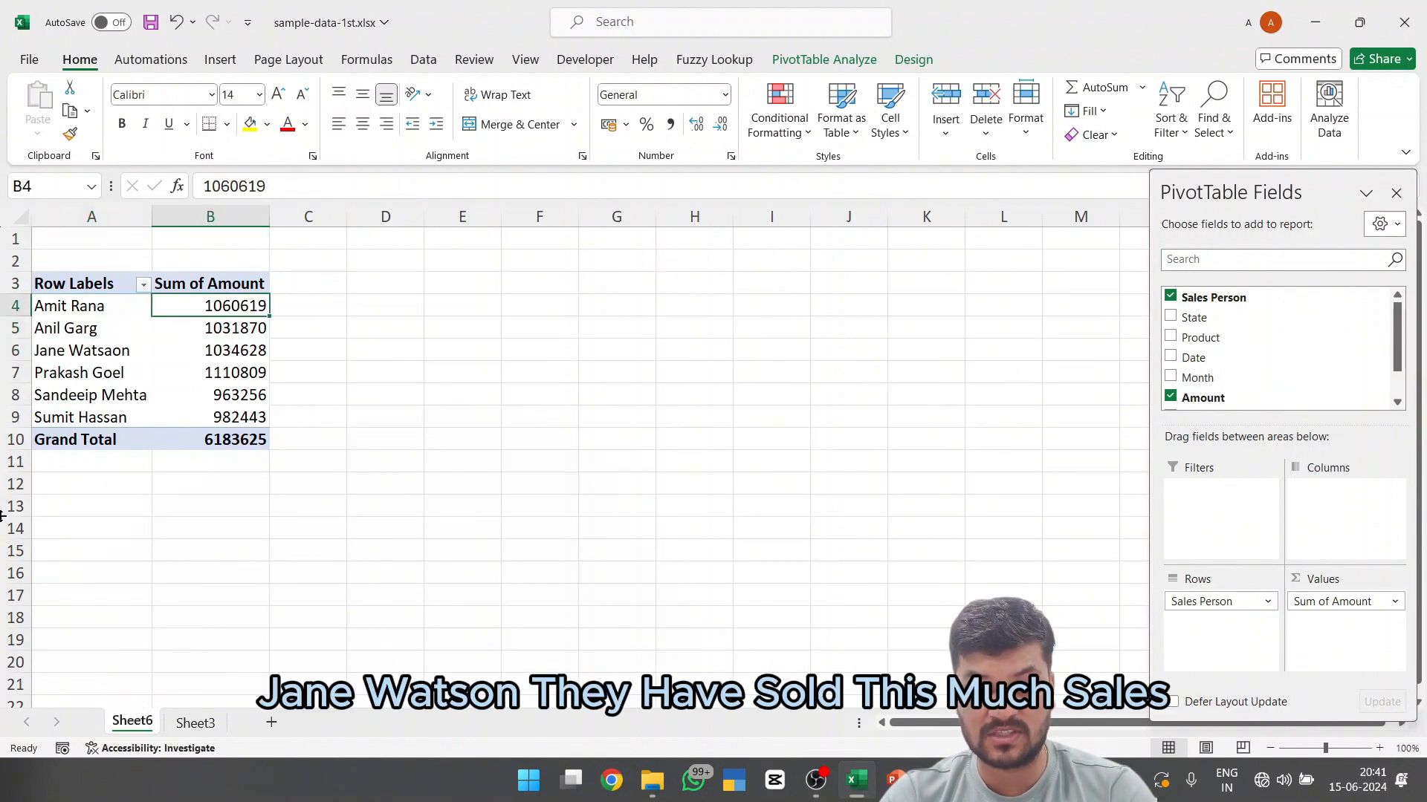
pyautogui.hotkey('ctrl', 'shift', 'Down')
pyautogui.press('Down')
pyautogui.hotkey('ctrl', 'Down')
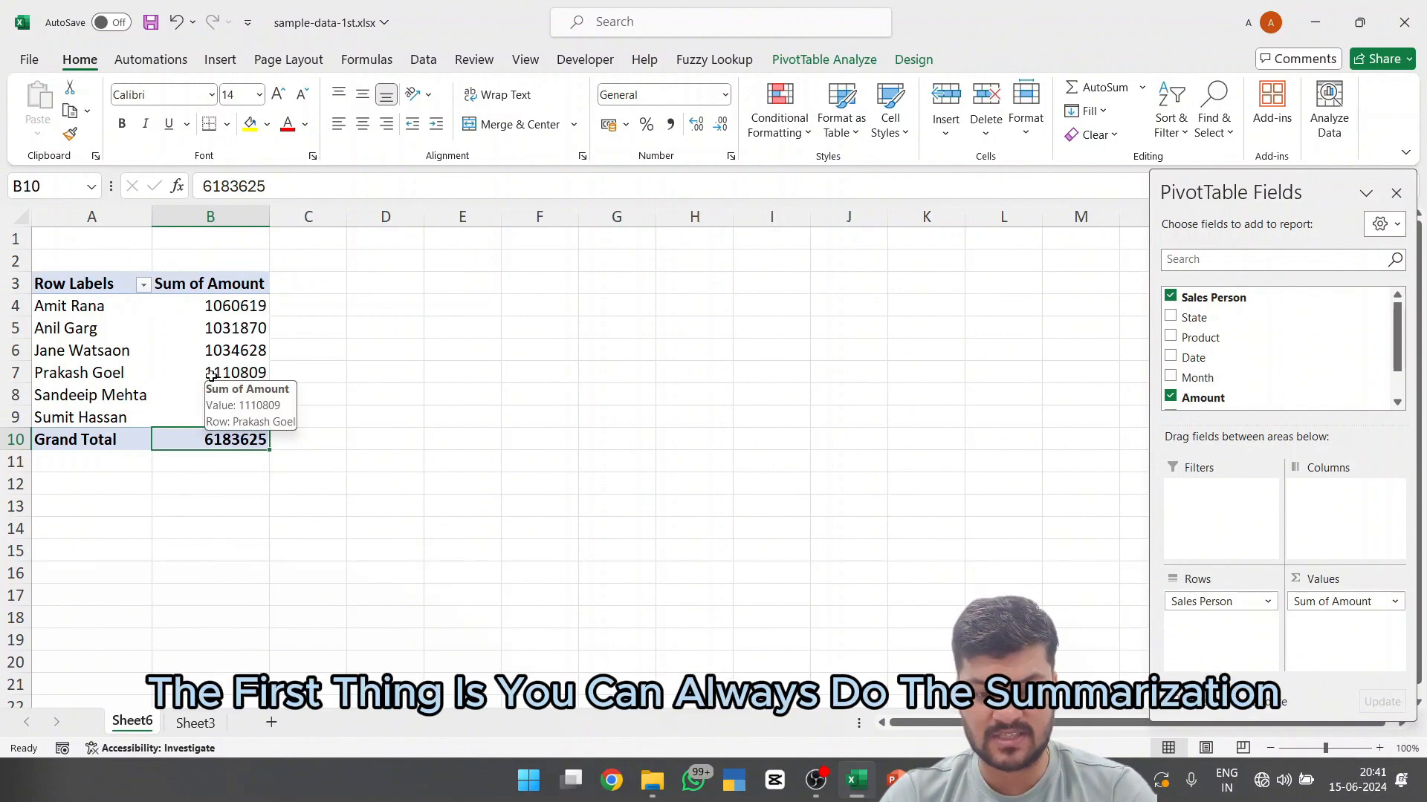
pyautogui.press('Up')
pyautogui.press('Up')
pyautogui.press('Up')
pyautogui.press('Up')
pyautogui.press('Up')
pyautogui.press('Up')
pyautogui.press('Up')
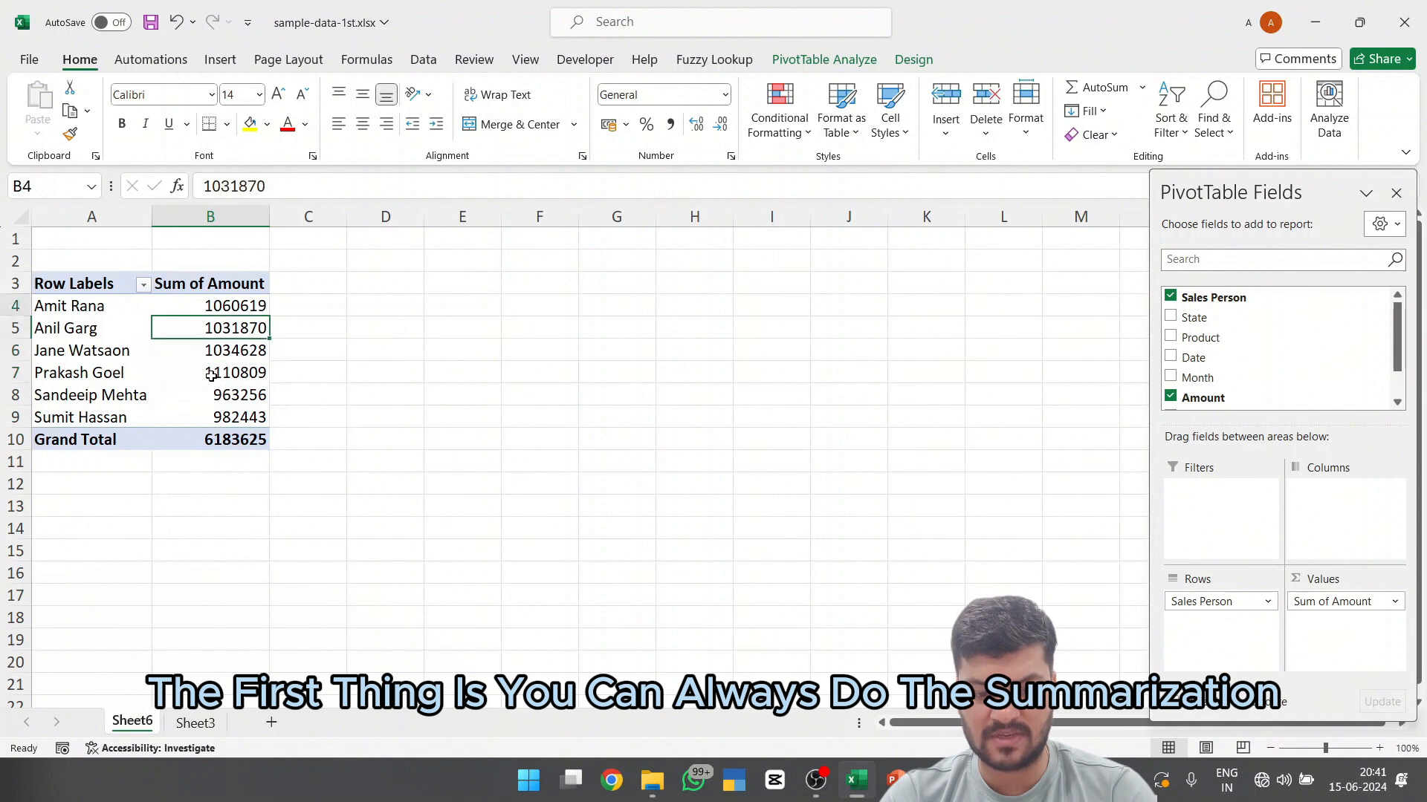
pyautogui.press('Down')
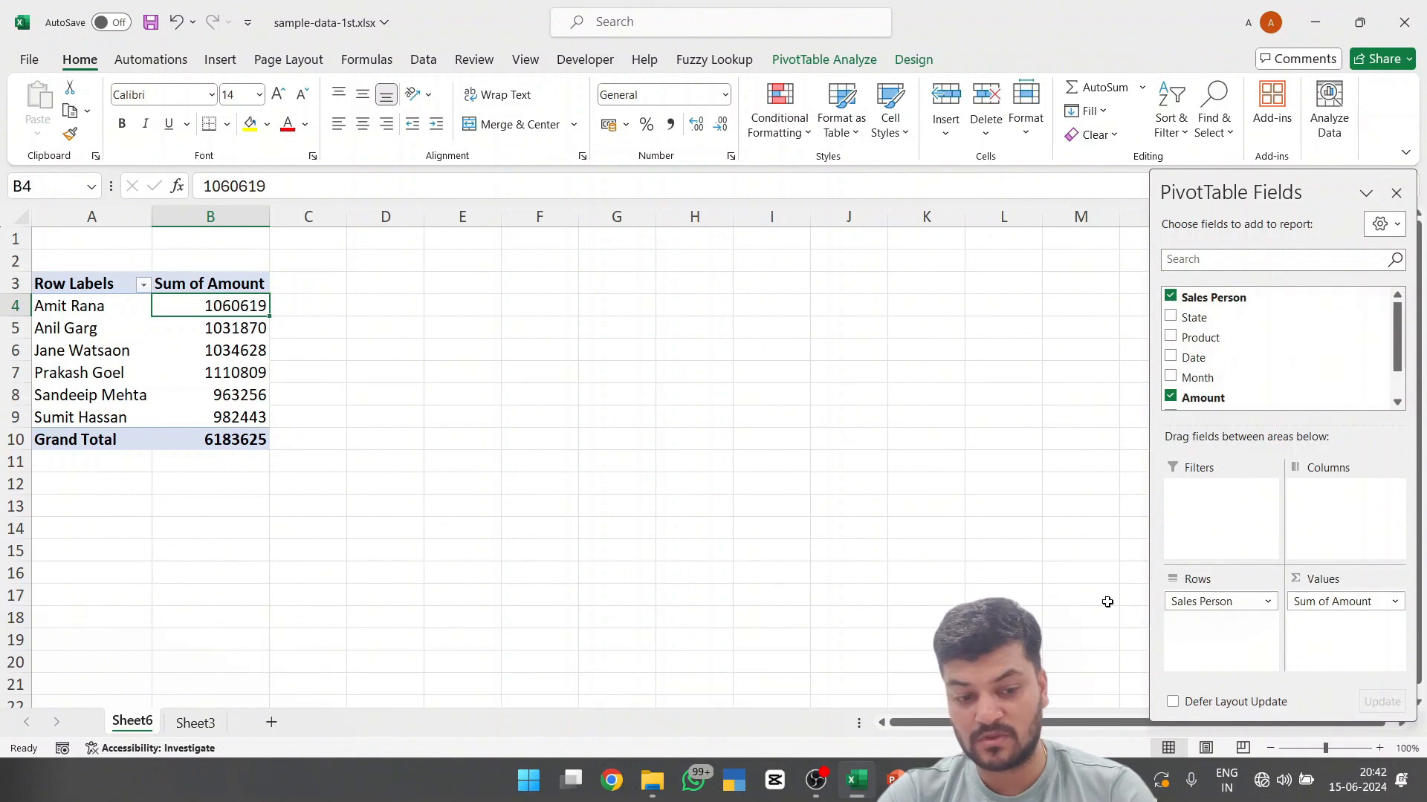
pyautogui.moveTo(102, 283); pyautogui.dragTo(101, 440)
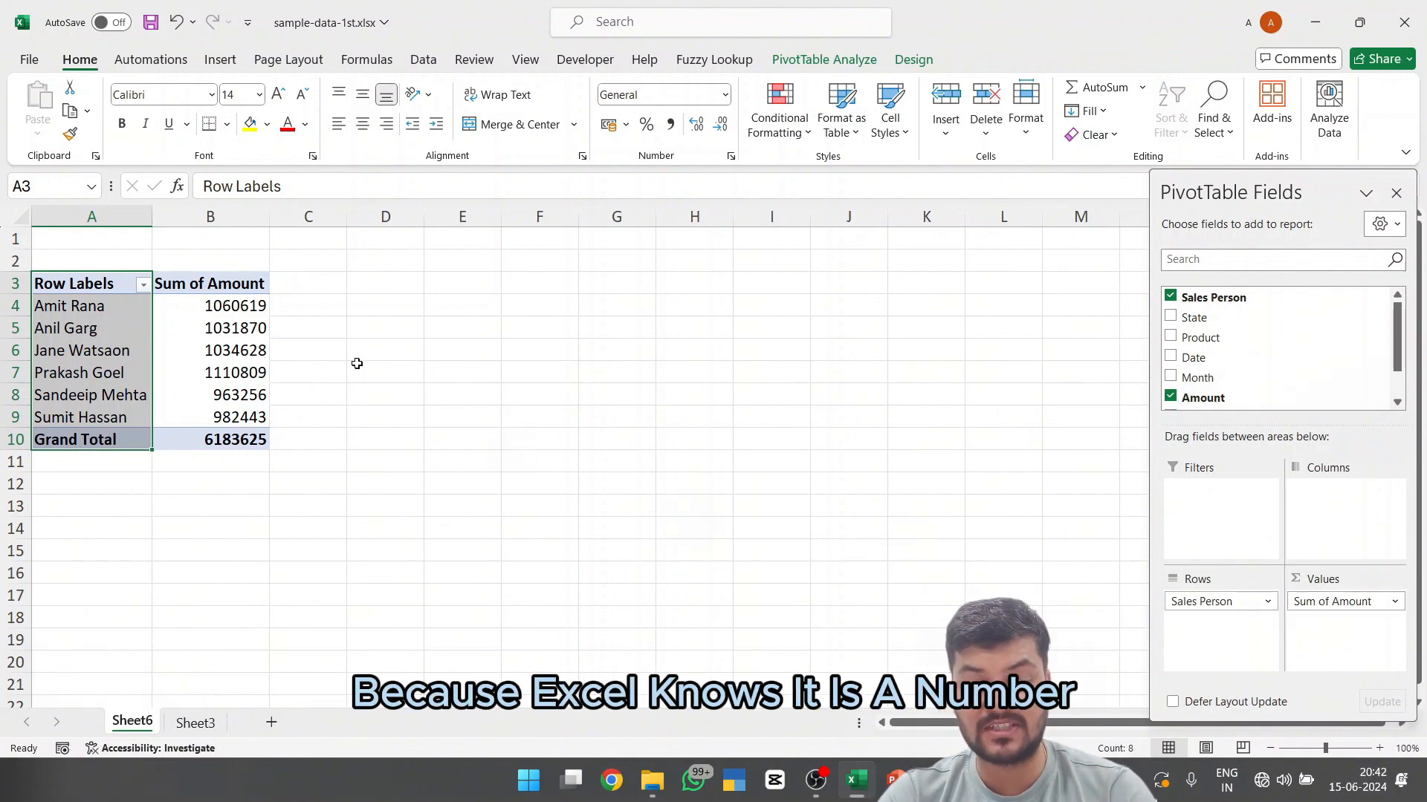
pyautogui.click(231, 305)
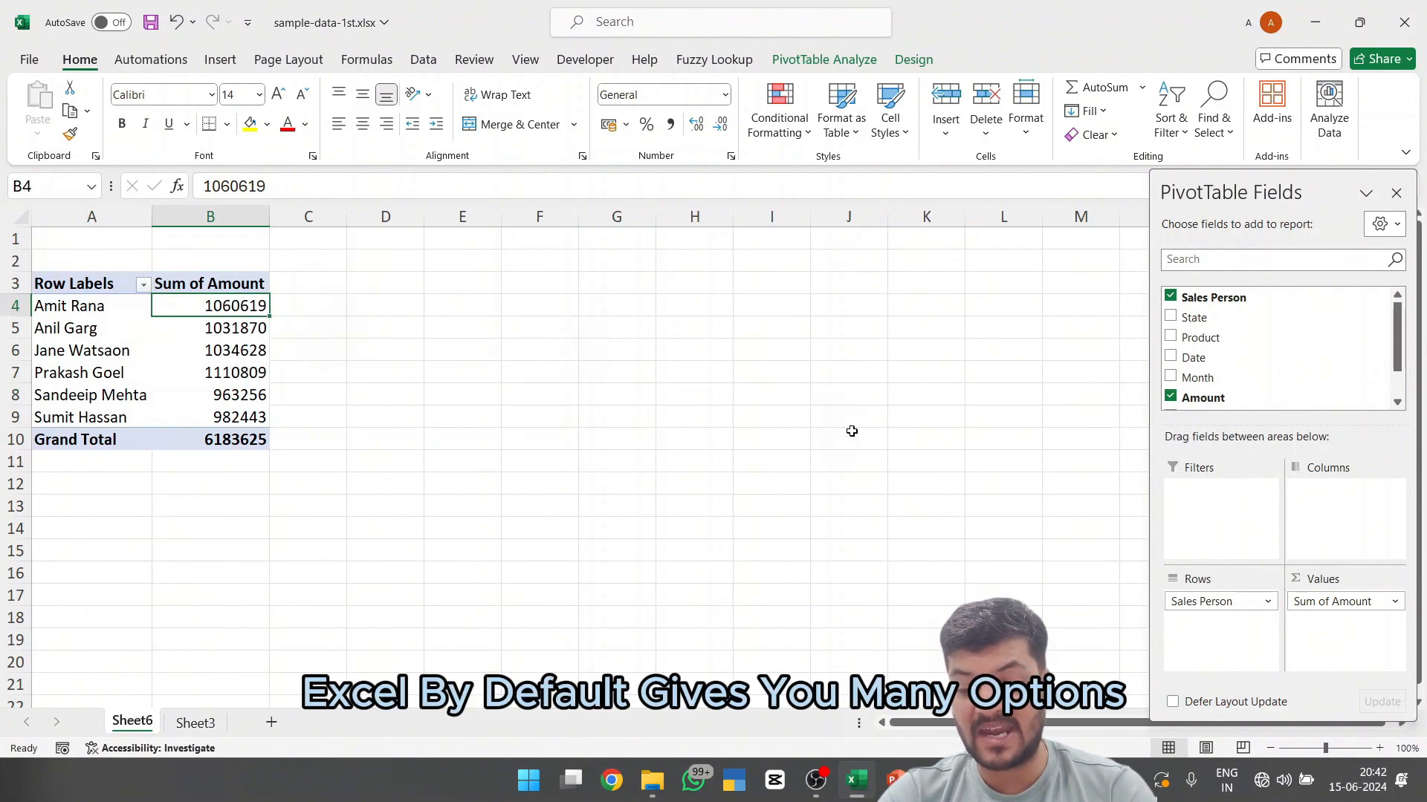
# Review the Count, Average and Max calculation types in the Sum of Amount field's value settings without applying any
pyautogui.click(1327, 608)
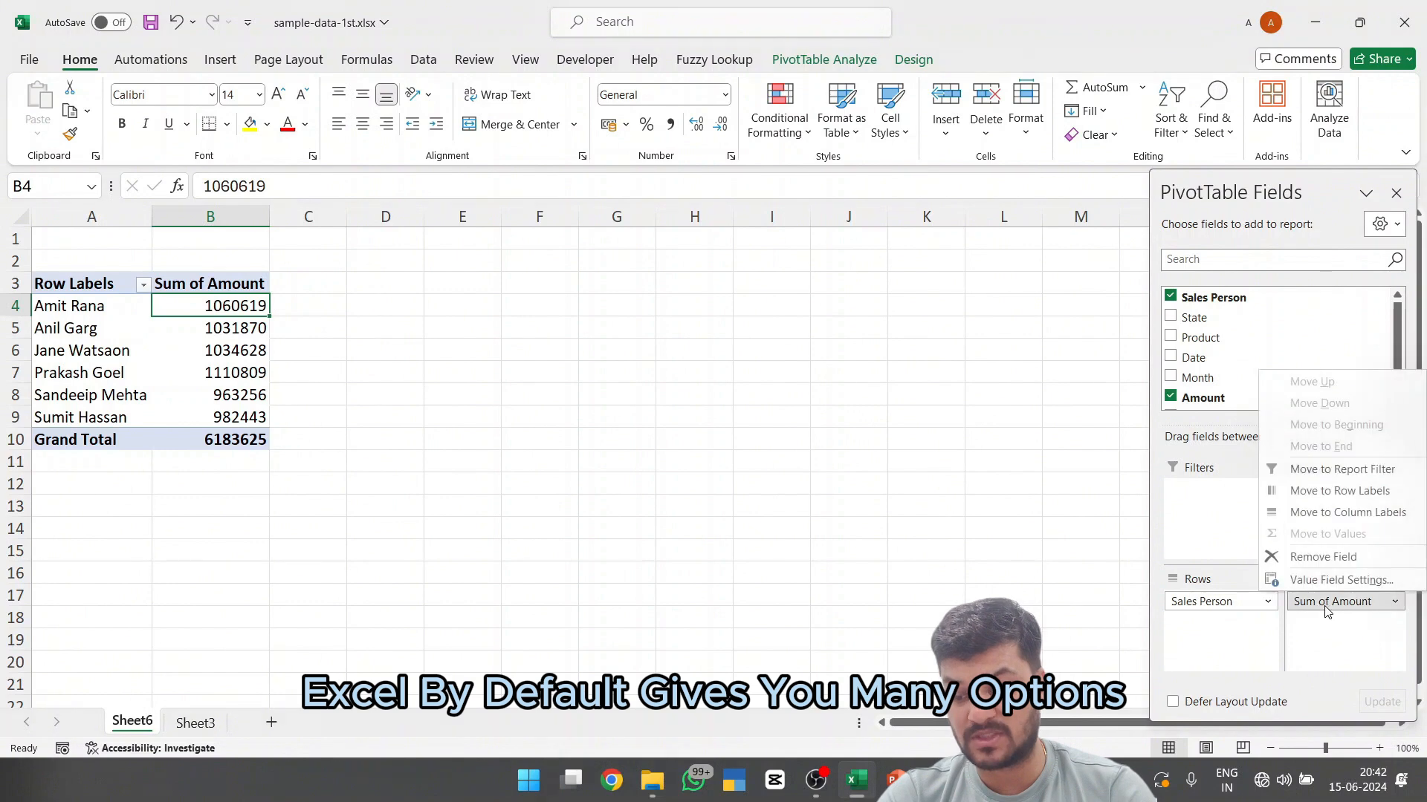
pyautogui.click(1318, 581)
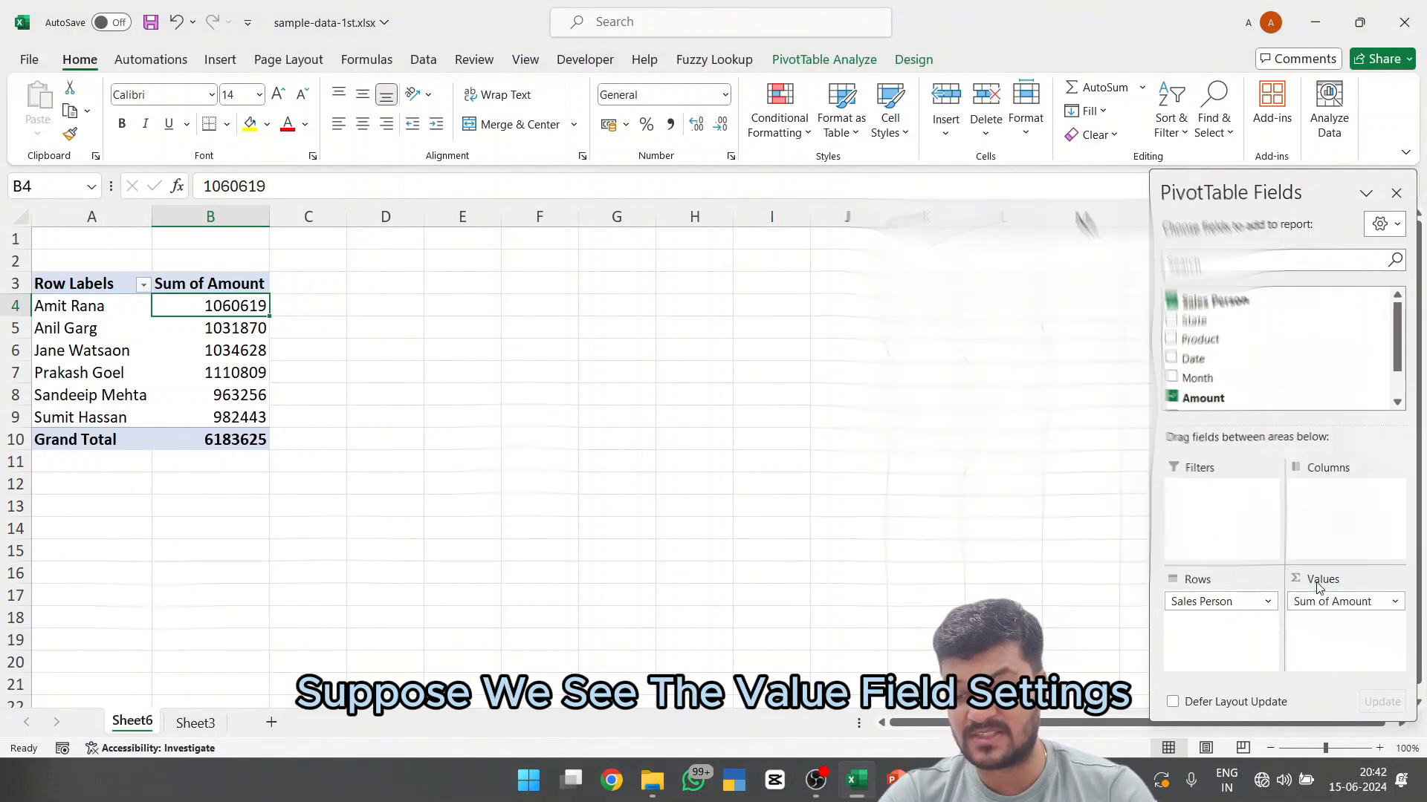
pyautogui.click(940, 405)
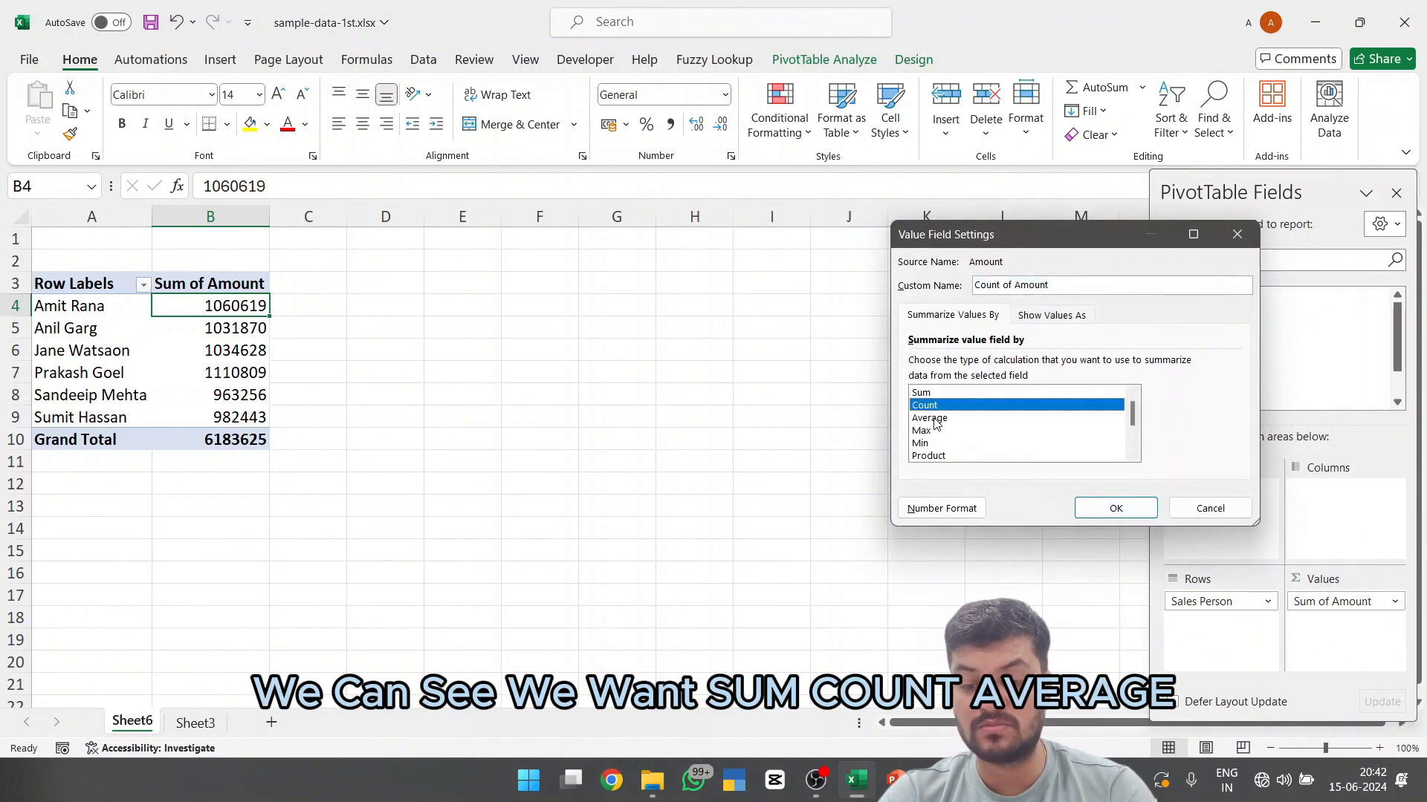
pyautogui.click(931, 418)
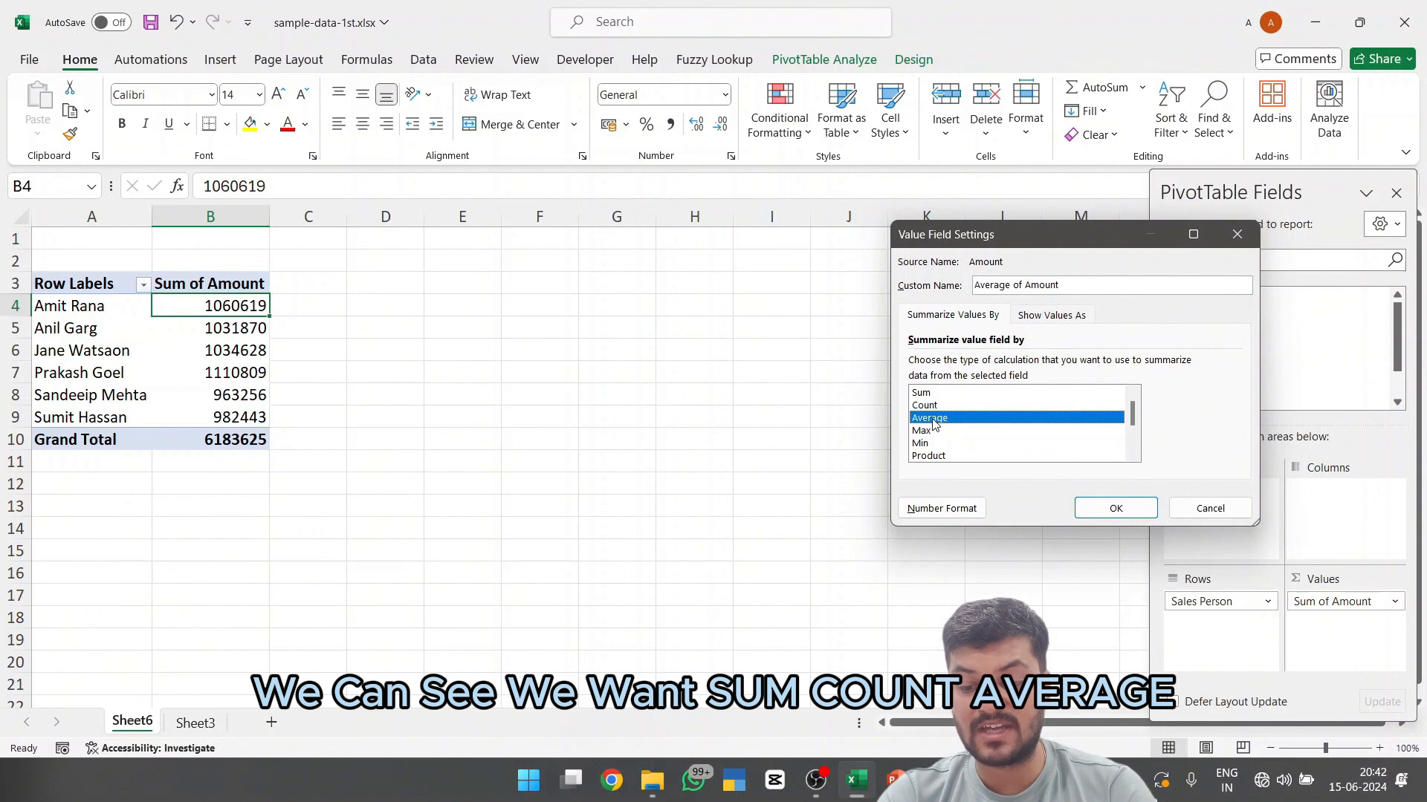
pyautogui.click(930, 431)
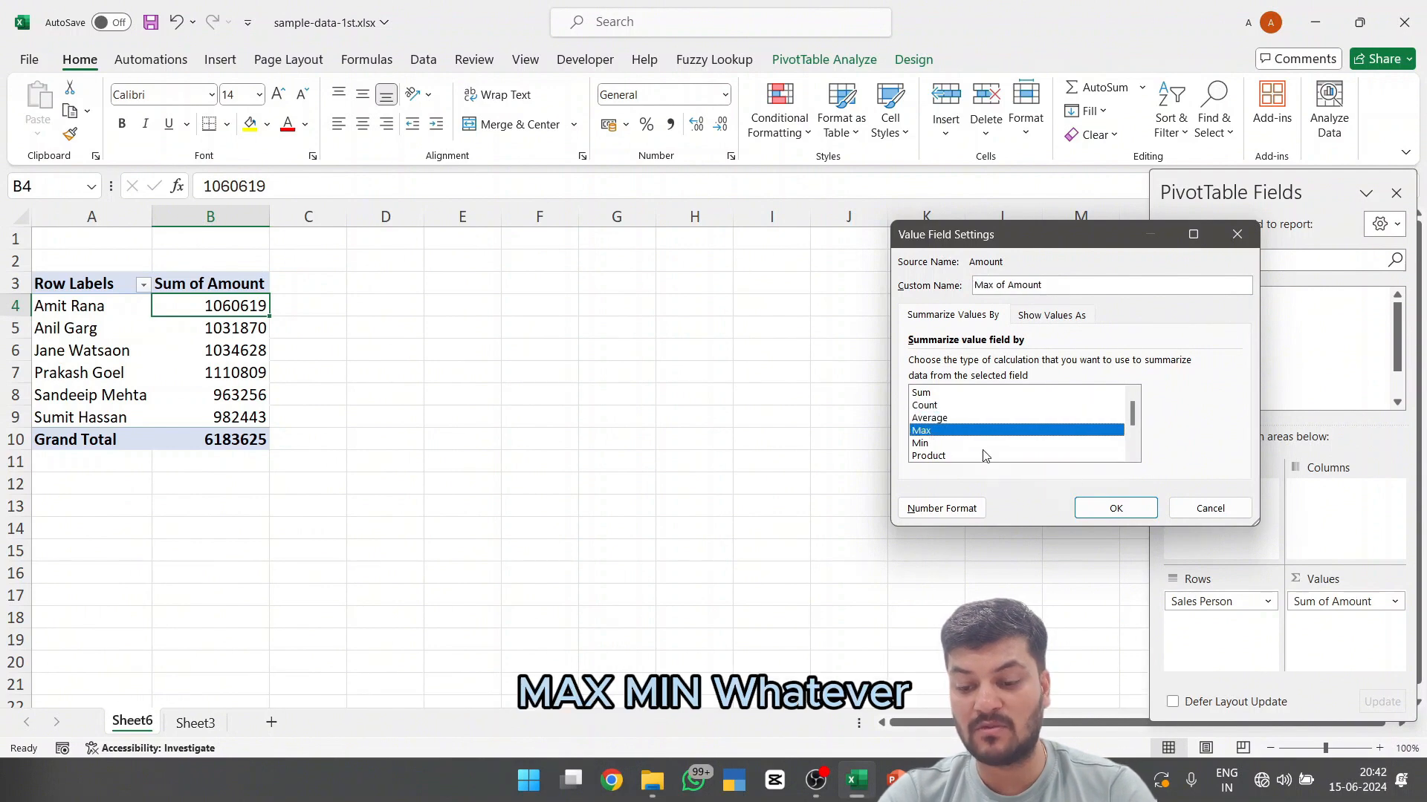
pyautogui.click(1211, 509)
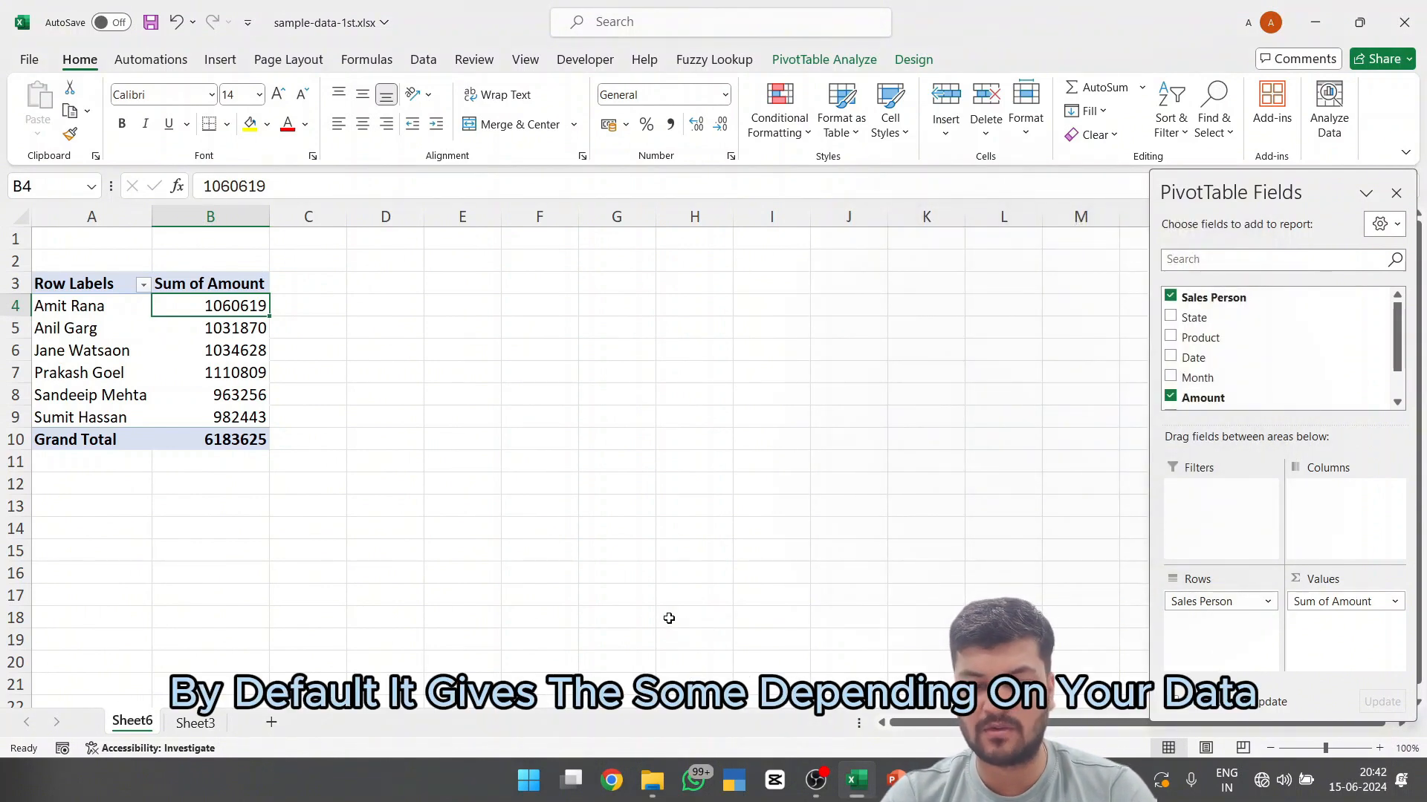
# Format the pivot table's summed amounts and grand total as Currency with the ₹ symbol and two decimal places
pyautogui.hotkey('ctrl', 'shift', 'Down')
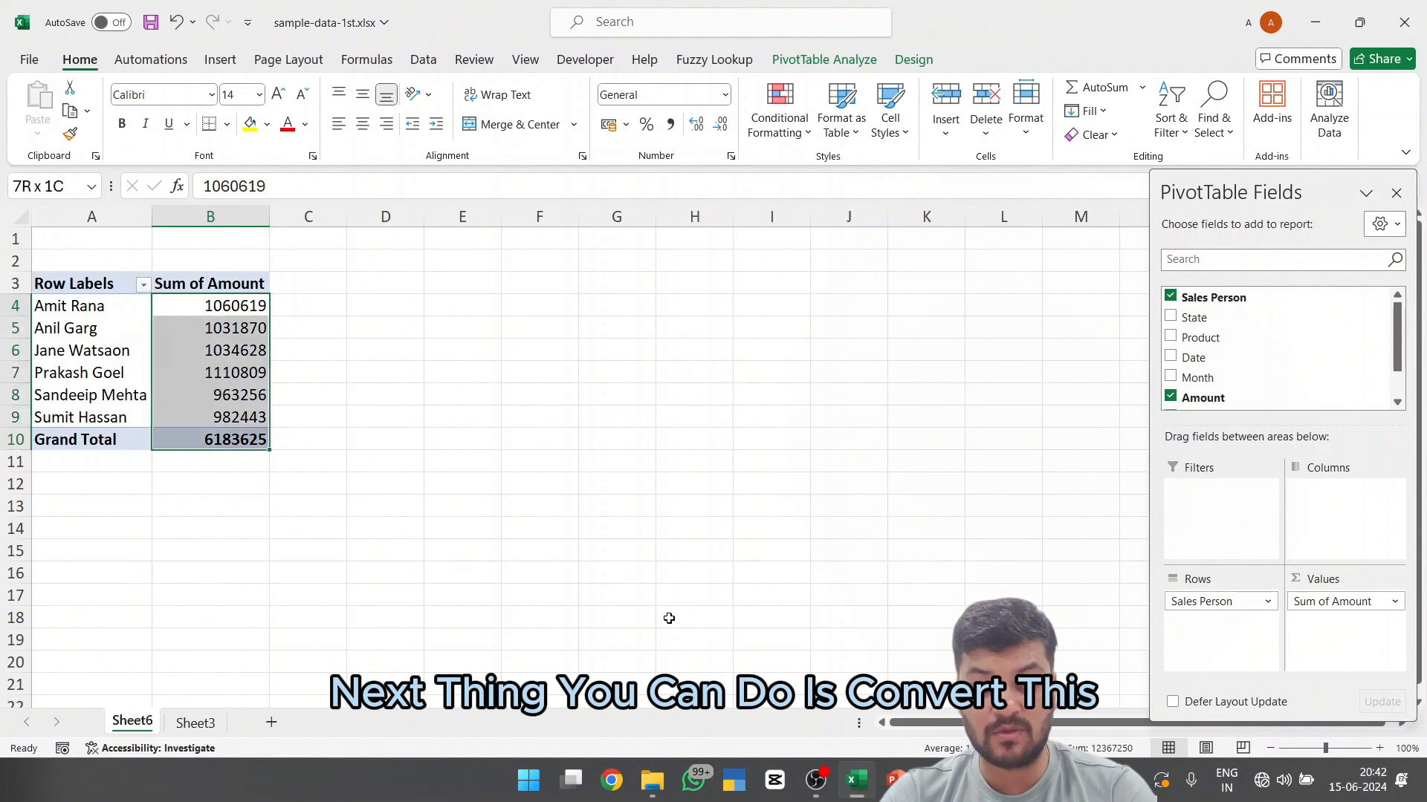
pyautogui.rightClick(229, 394)
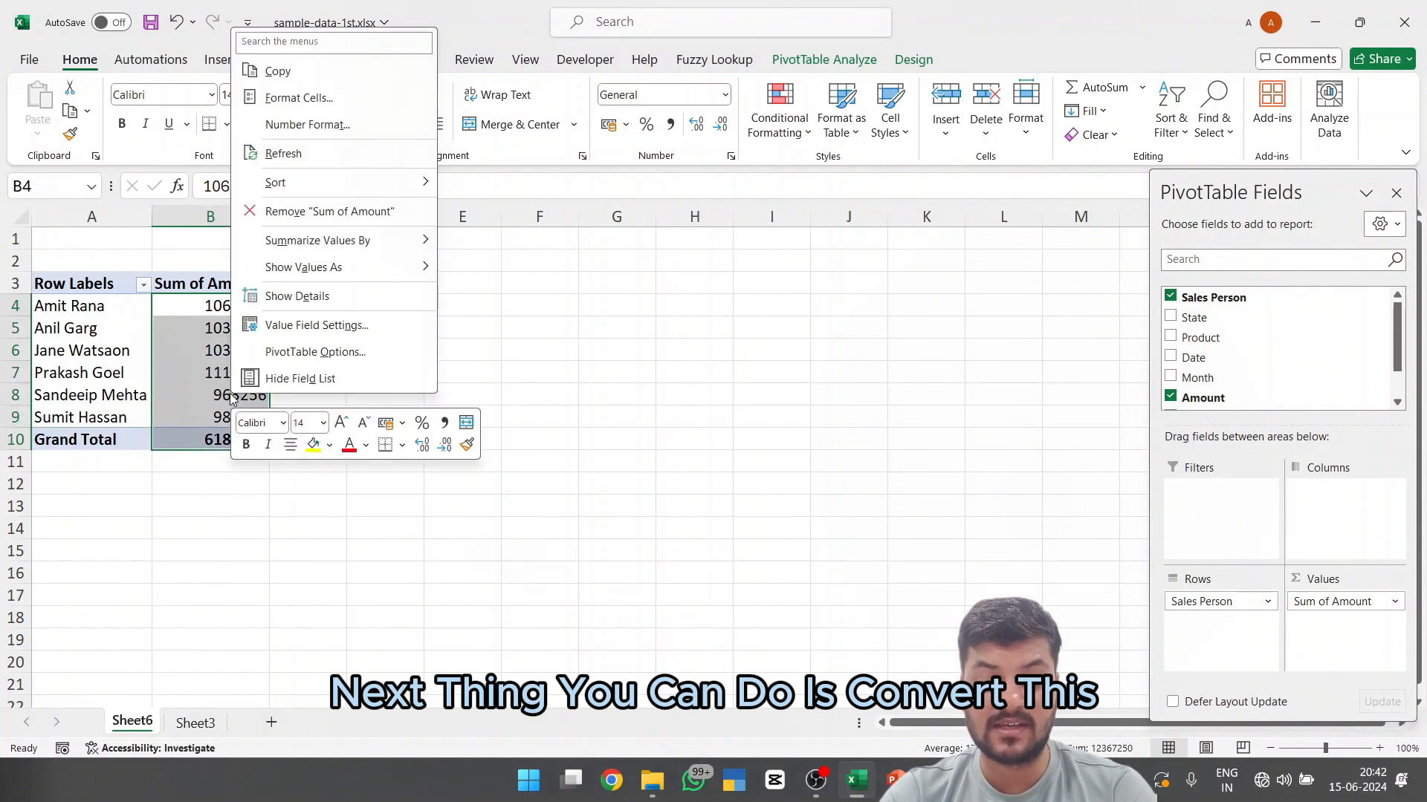
pyautogui.click(338, 127)
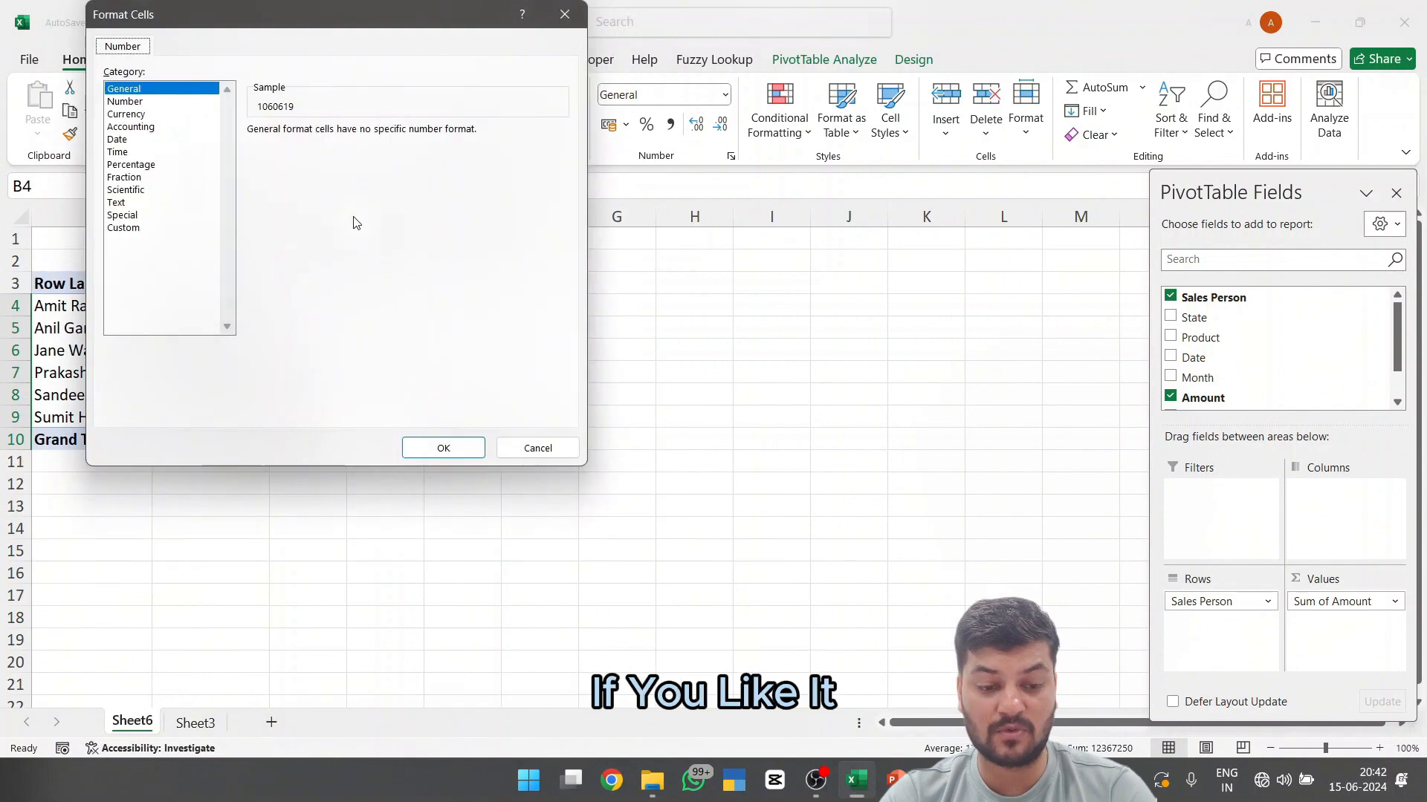
pyautogui.click(171, 115)
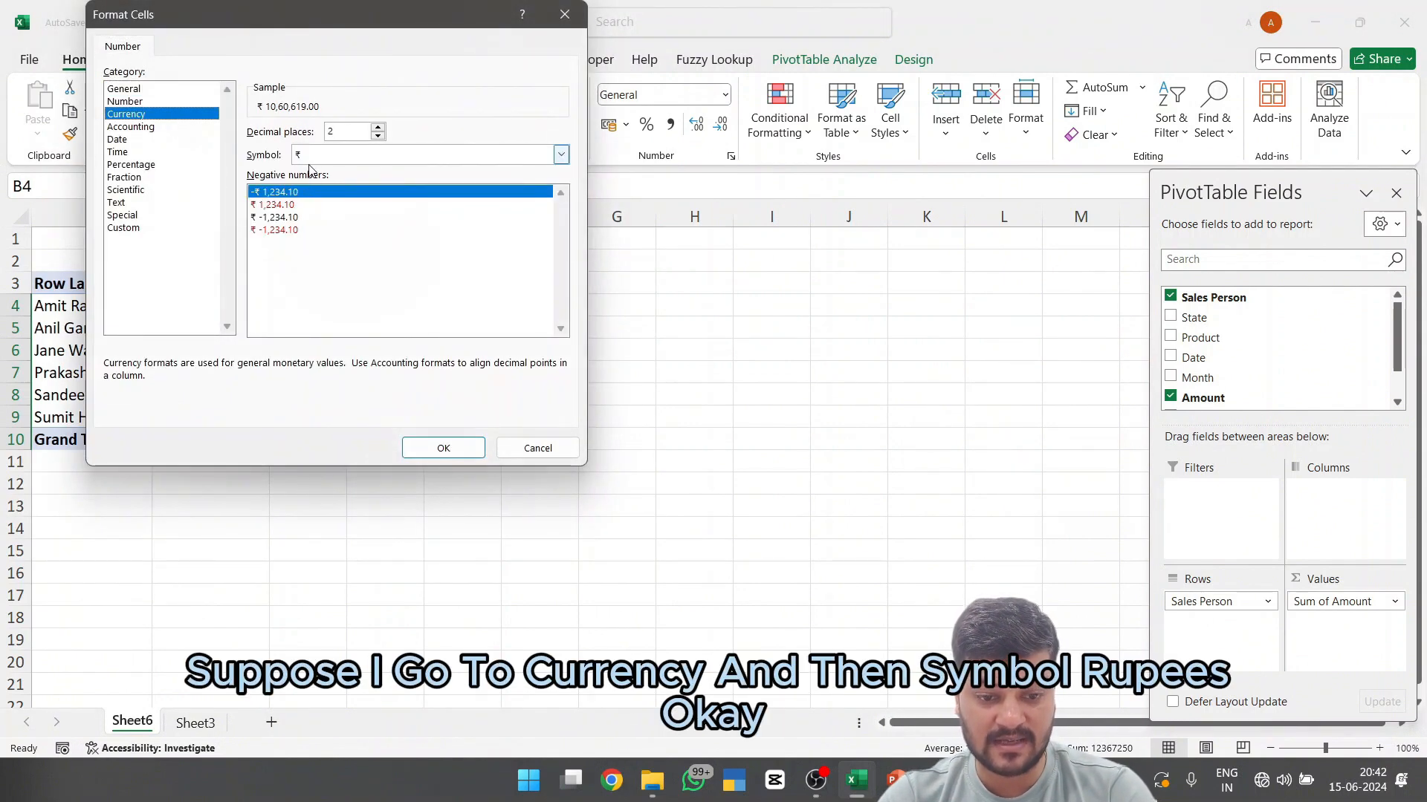
pyautogui.click(437, 448)
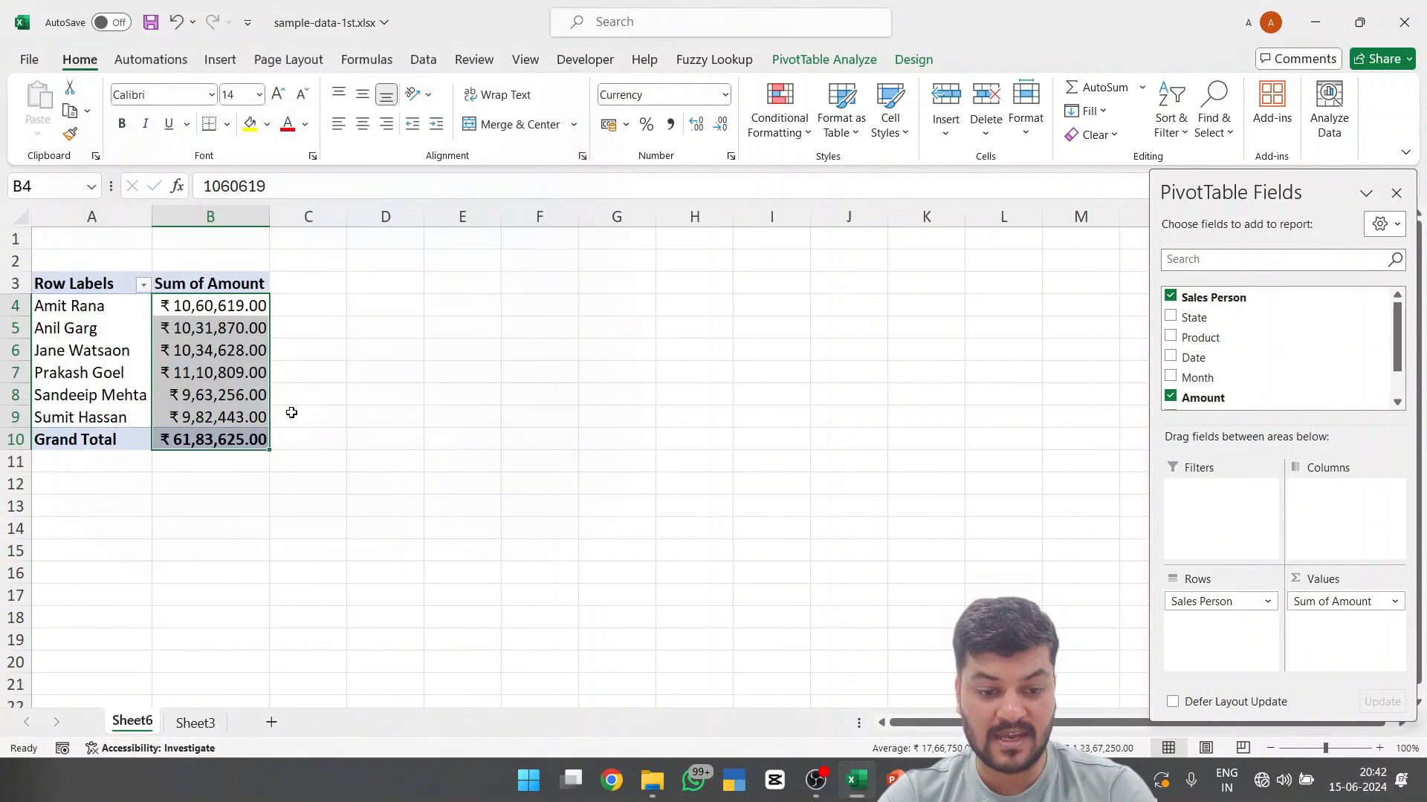
# Sort the pivot table's sales people by Sum of Amount from largest to smallest
pyautogui.moveTo(185, 441)
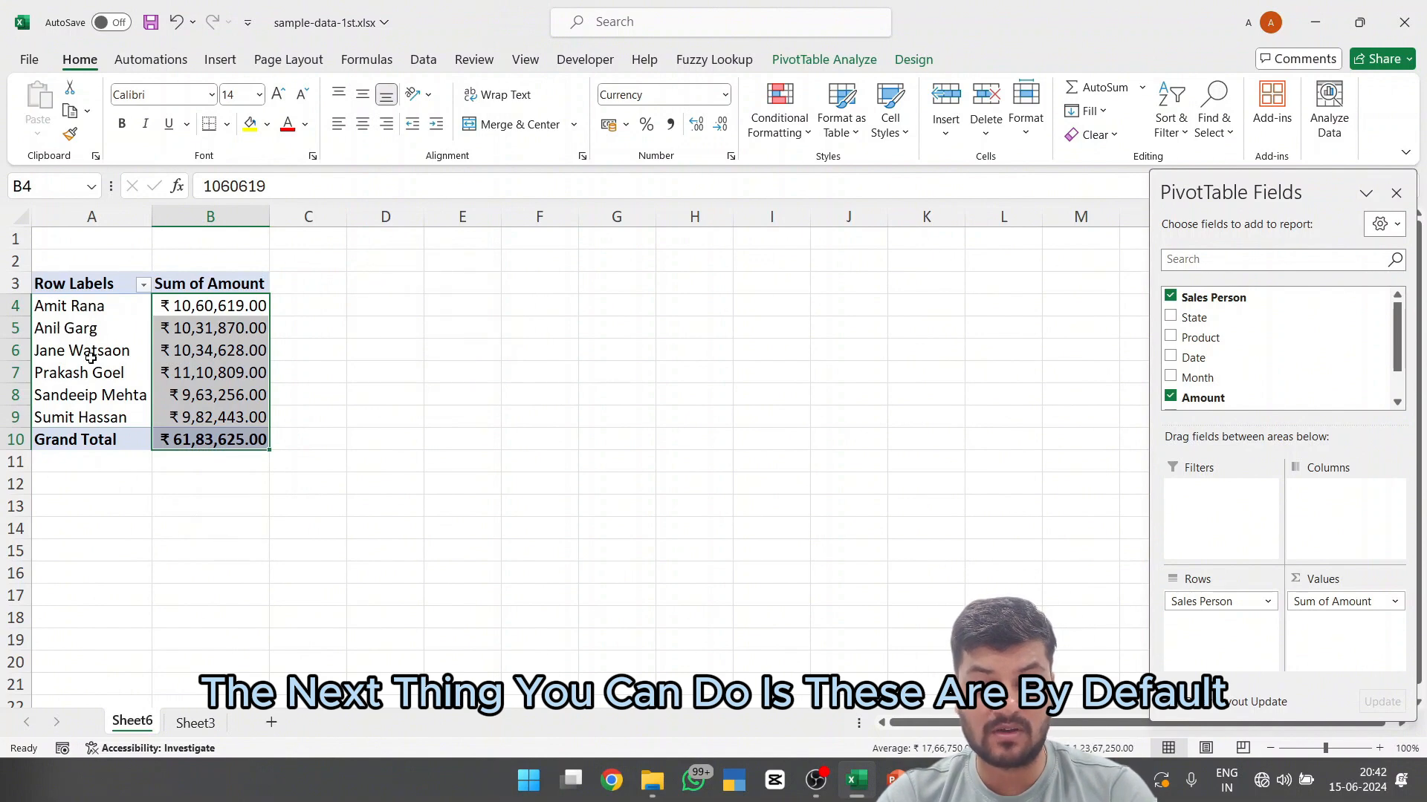
pyautogui.click(234, 285)
pyautogui.rightClick(225, 322)
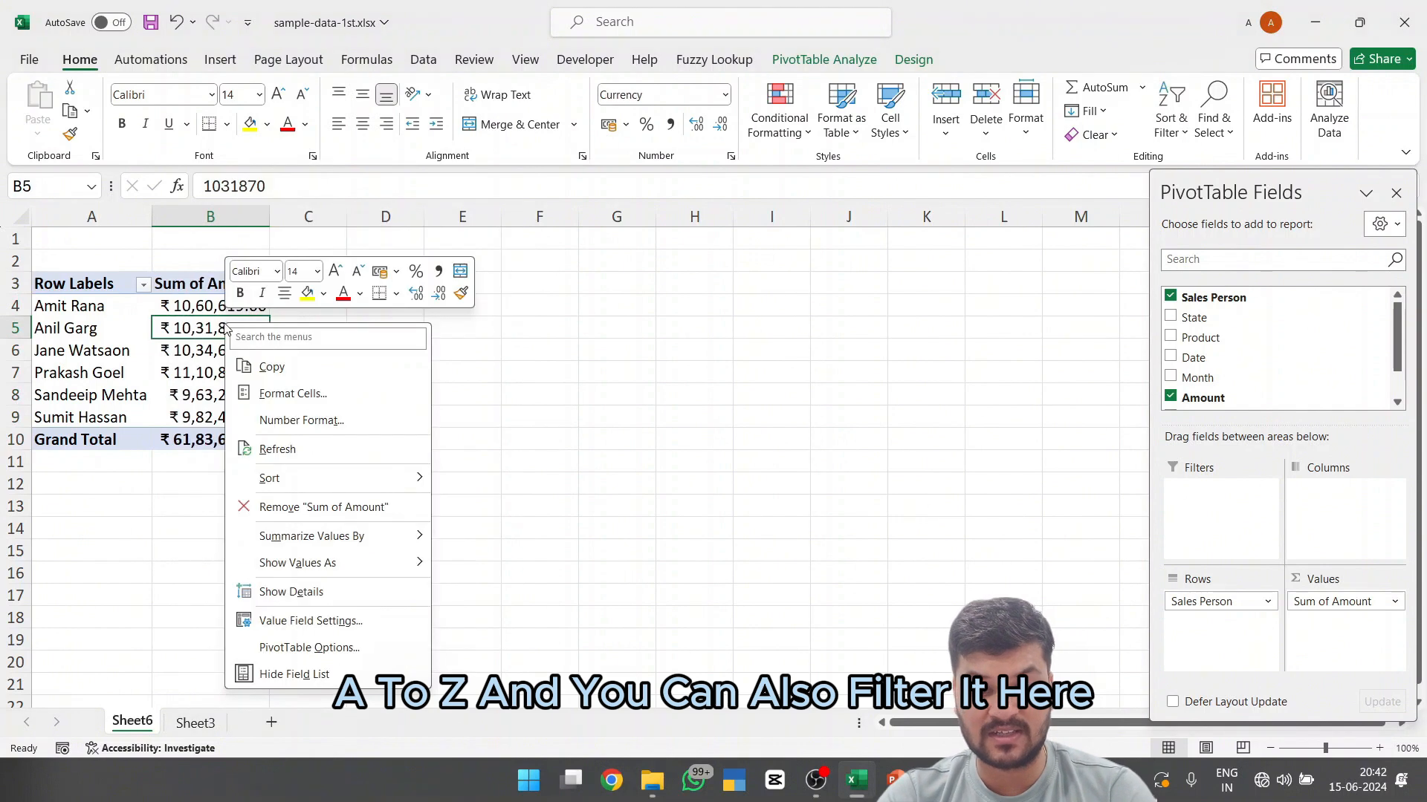
pyautogui.moveTo(377, 480)
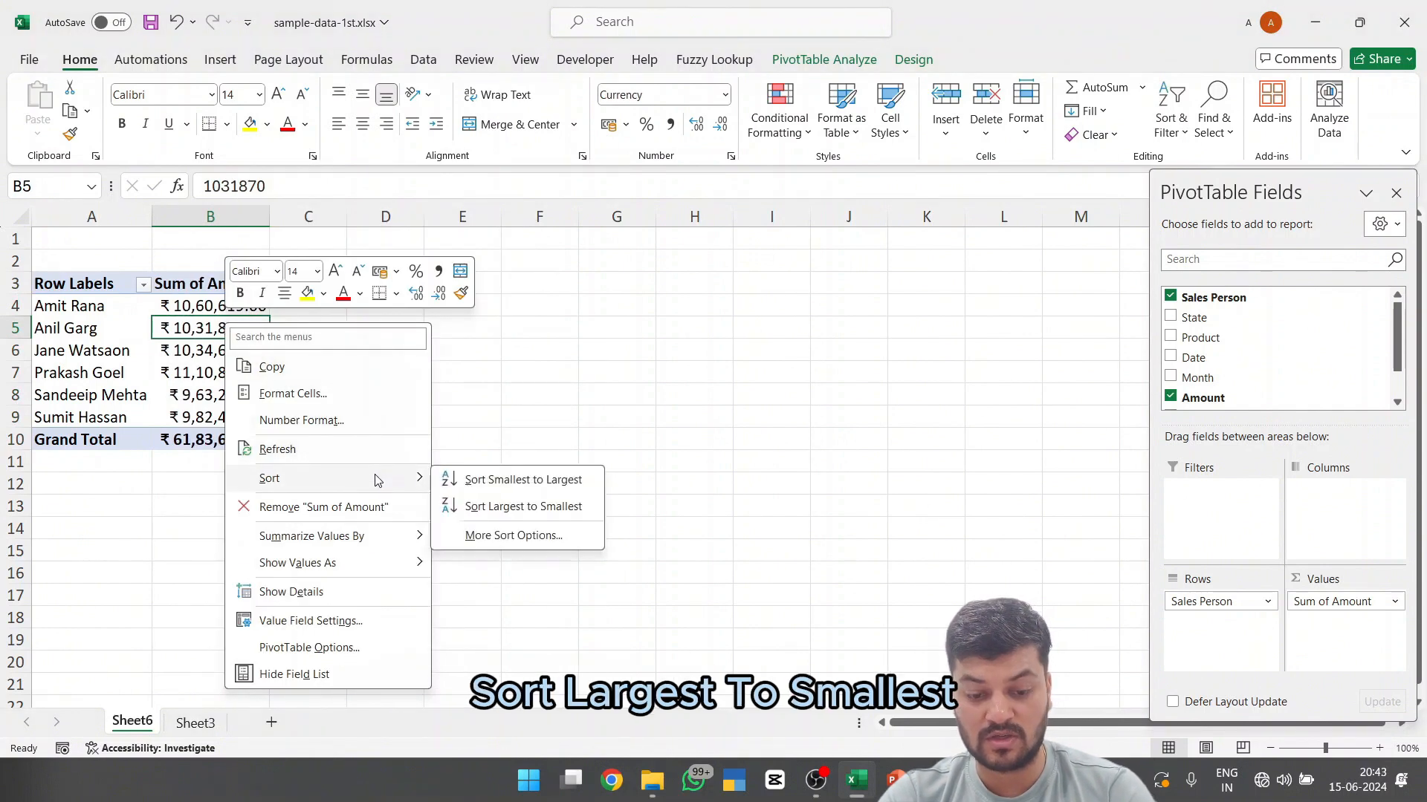
pyautogui.click(520, 507)
# Examine the sorted ranking of sales people, going through their amounts down to the grand total
pyautogui.press('Up')
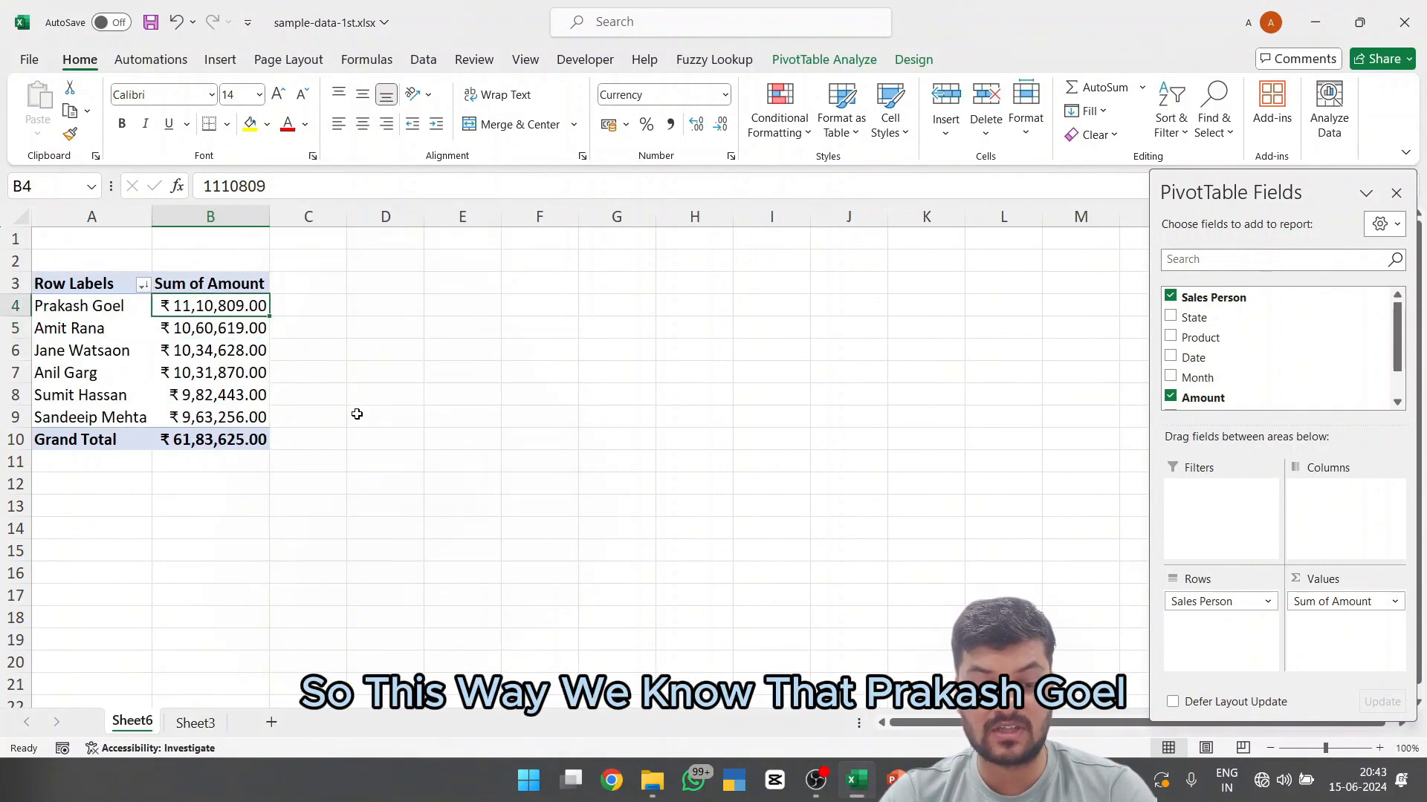
pyautogui.press('Left')
pyautogui.press('Right')
pyautogui.press('Down')
pyautogui.press('Left')
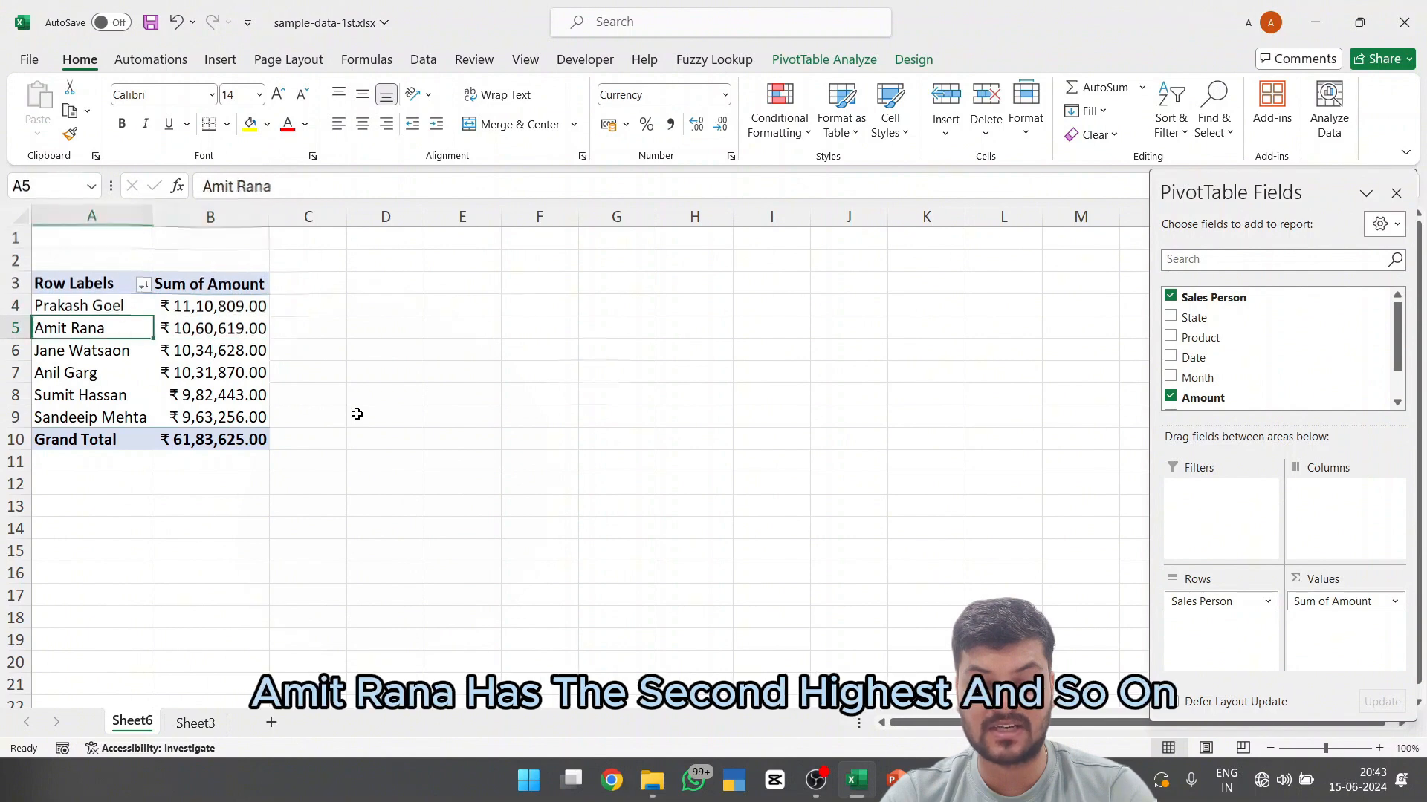
pyautogui.press('Right')
pyautogui.press('Down')
pyautogui.press('Down')
pyautogui.press('Down')
pyautogui.press('Down')
pyautogui.press('Down')
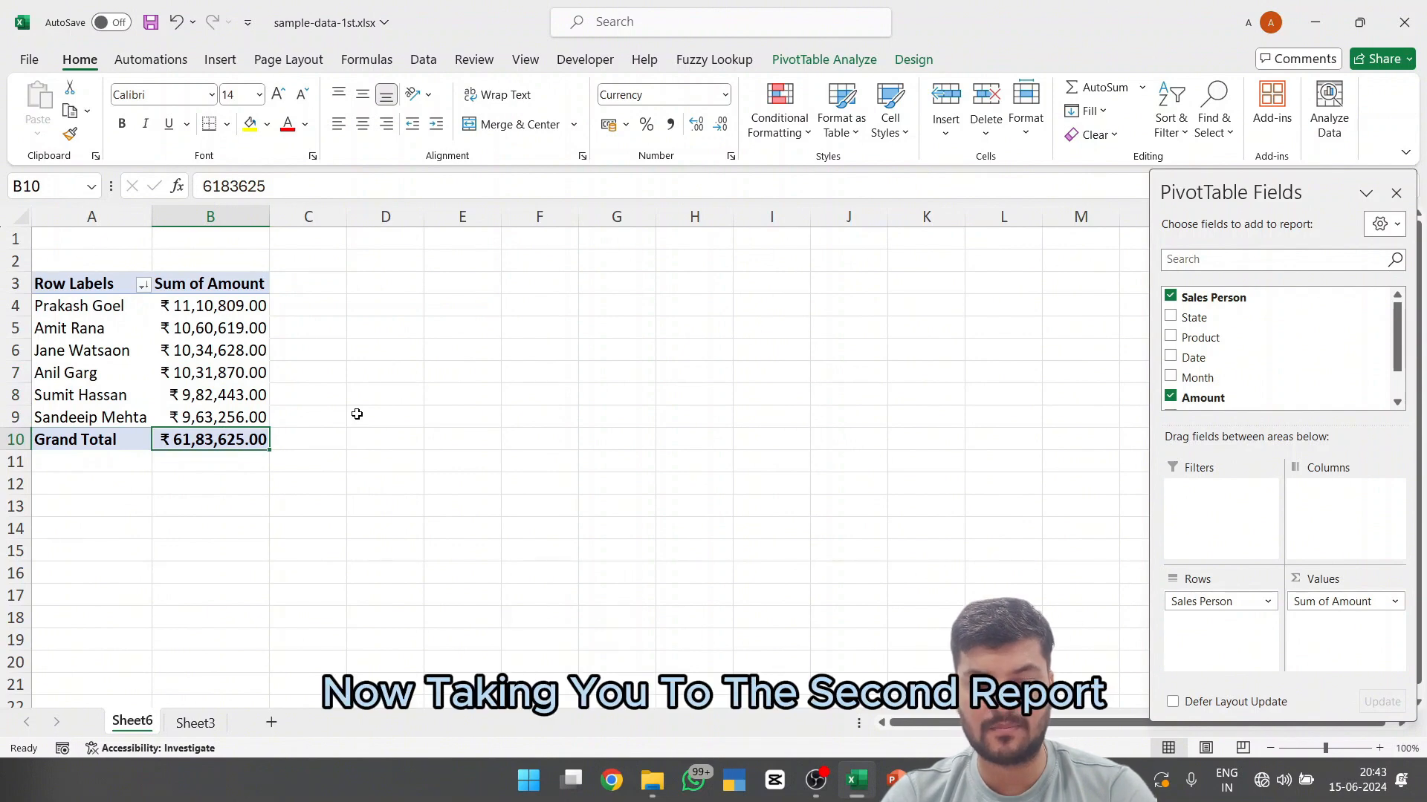
pyautogui.press('Up')
pyautogui.press('Up')
pyautogui.press('Up')
pyautogui.press('Up')
pyautogui.press('Up')
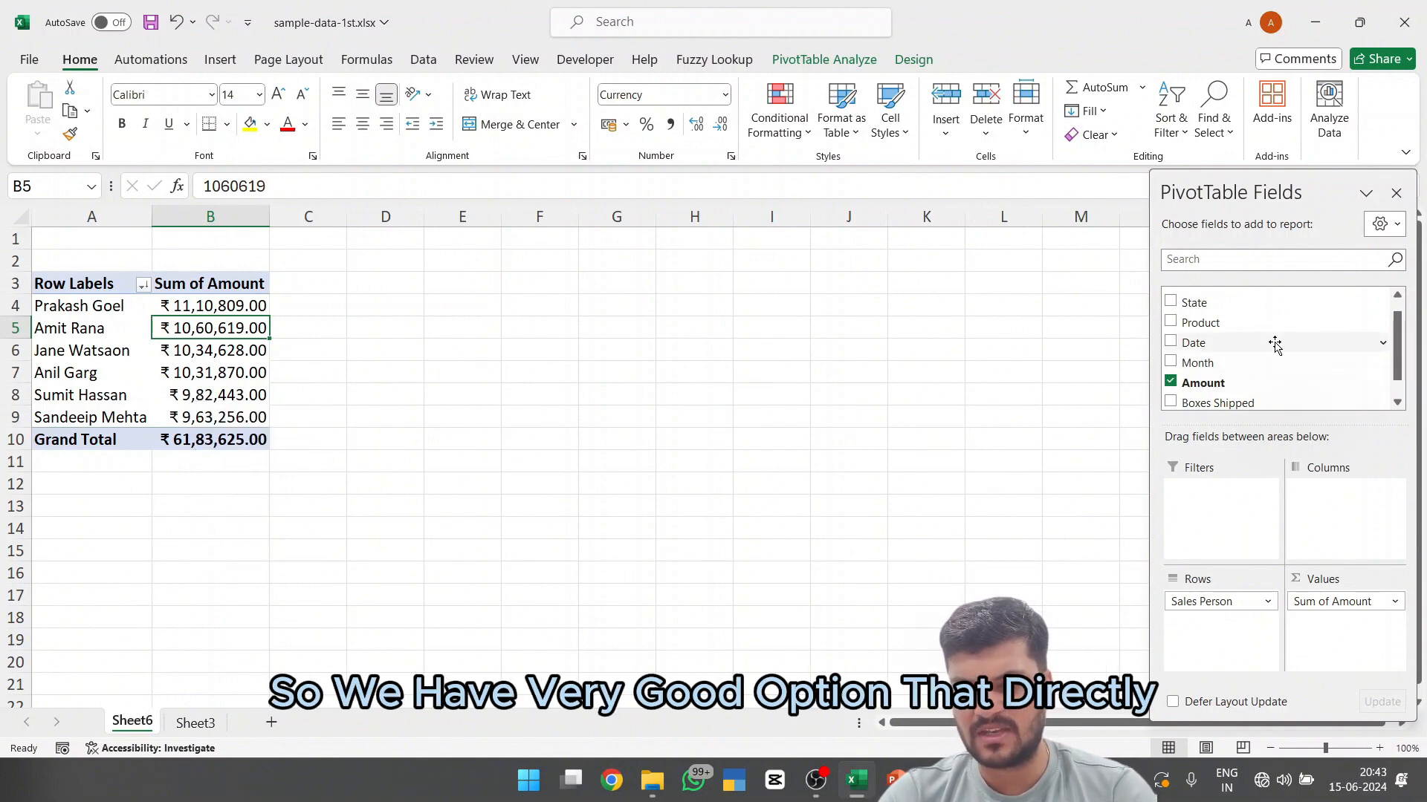
# Add State to the pivot table's rows beneath Sales Person, and move it to the columns after reviewing the multi-level layout
pyautogui.scroll(1, 1275, 344)
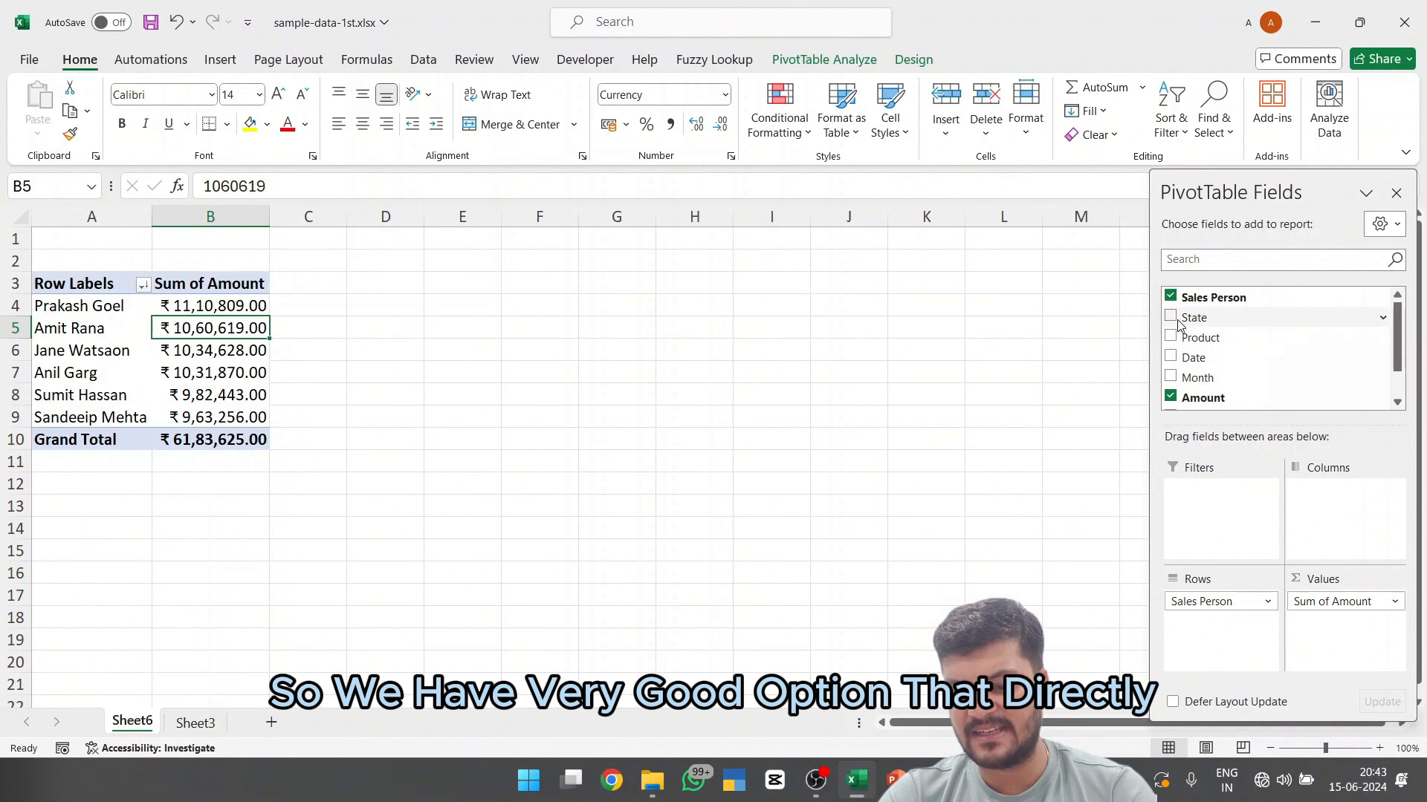
pyautogui.moveTo(1175, 323); pyautogui.dragTo(1203, 645)
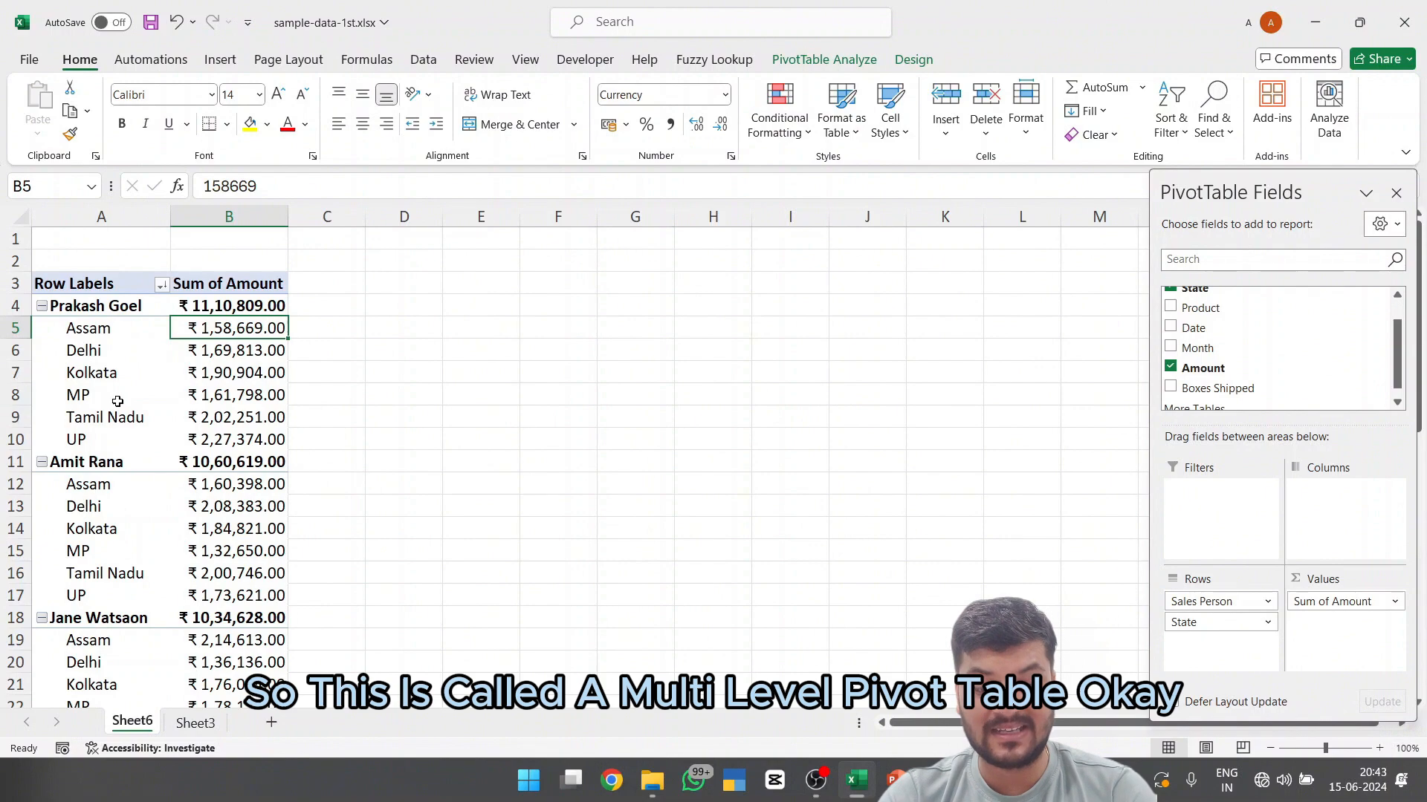
pyautogui.scroll(-5, 117, 401)
pyautogui.scroll(5, 117, 401)
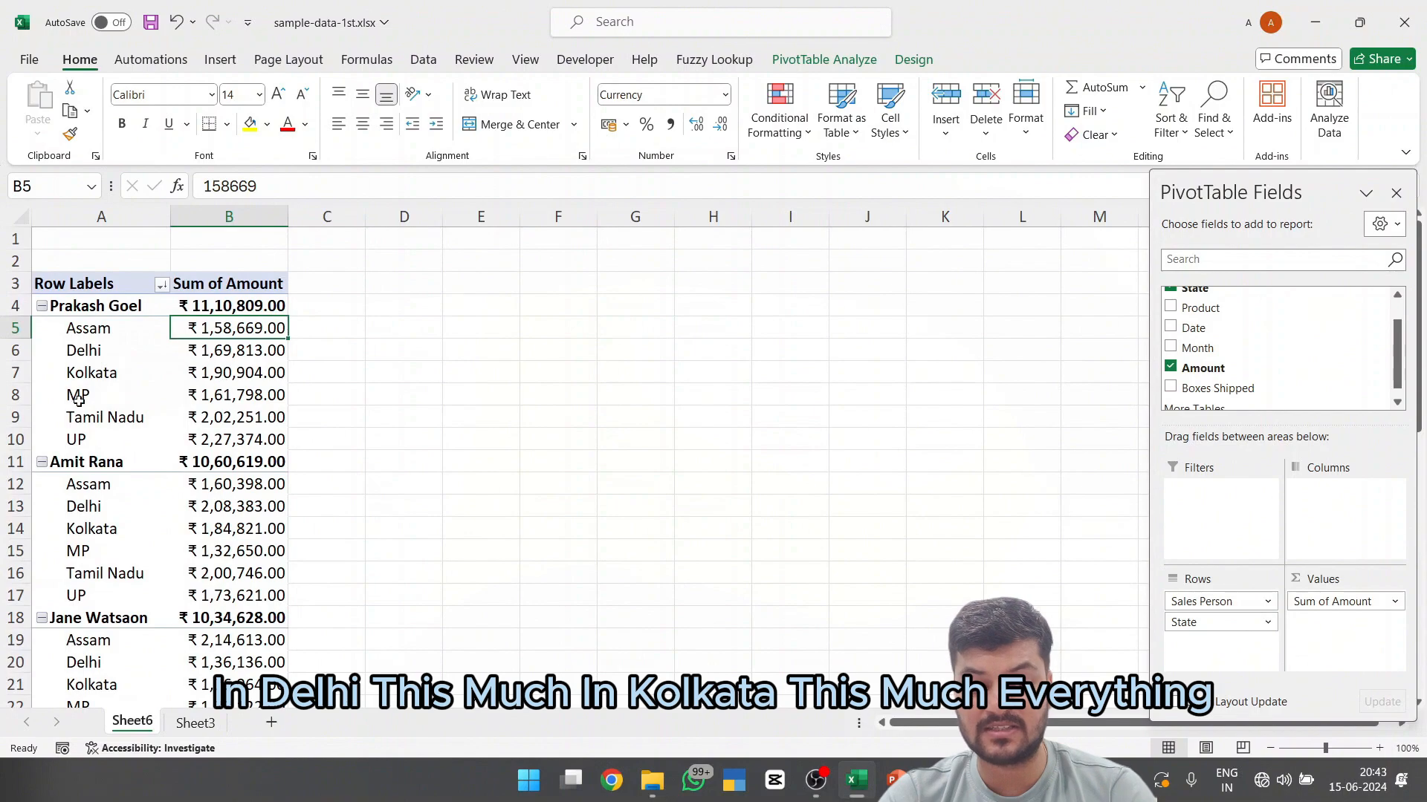
pyautogui.scroll(-4, 123, 529)
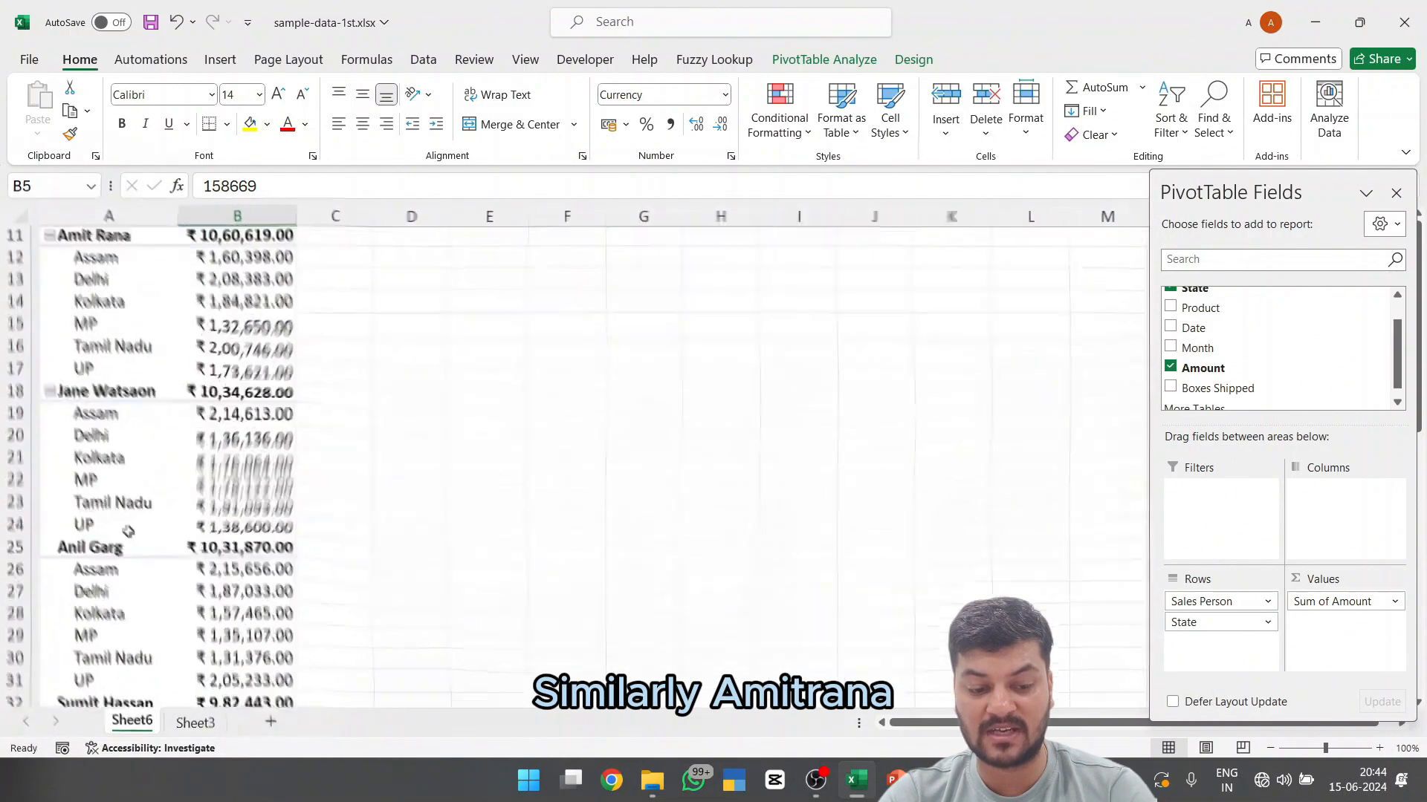
pyautogui.scroll(-7, 128, 531)
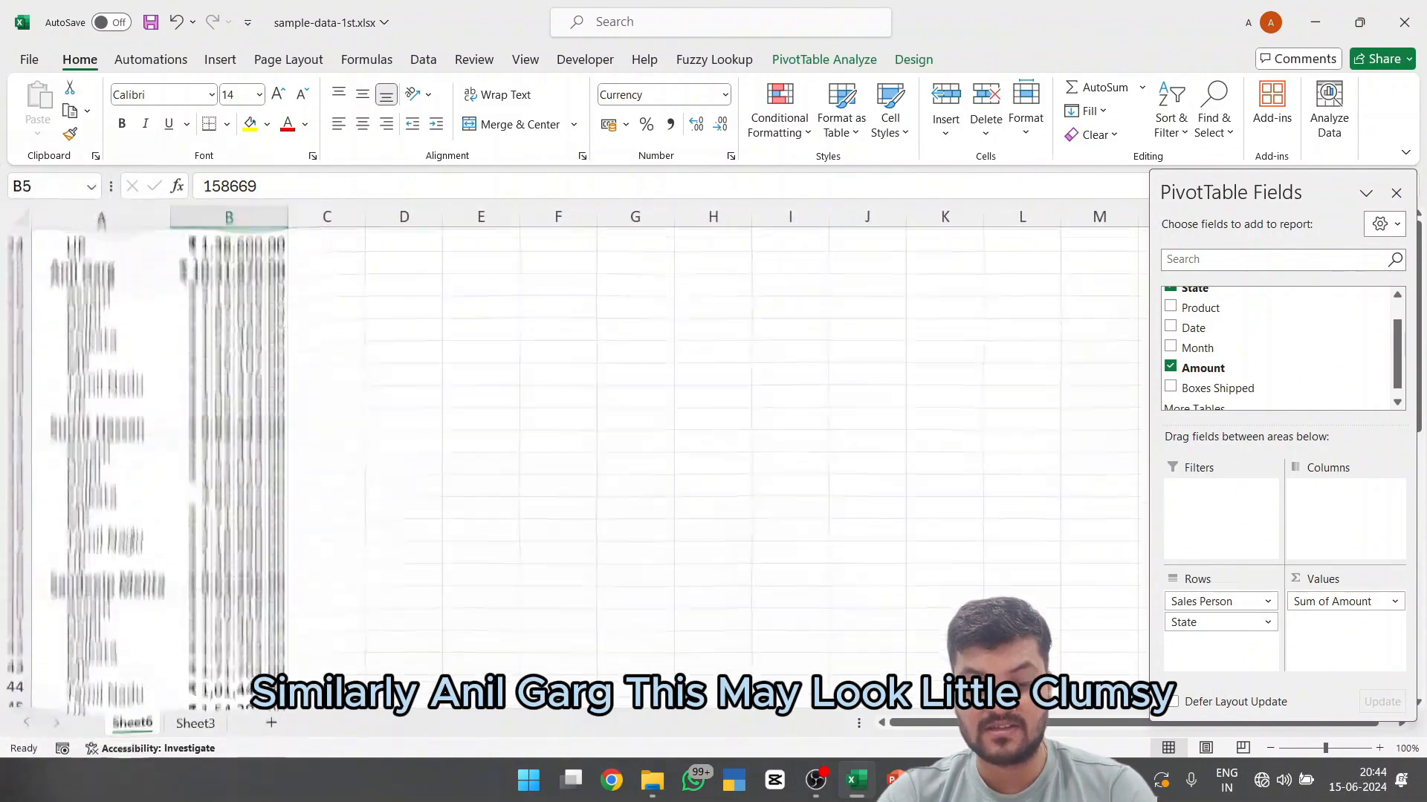
pyautogui.scroll(10, 129, 533)
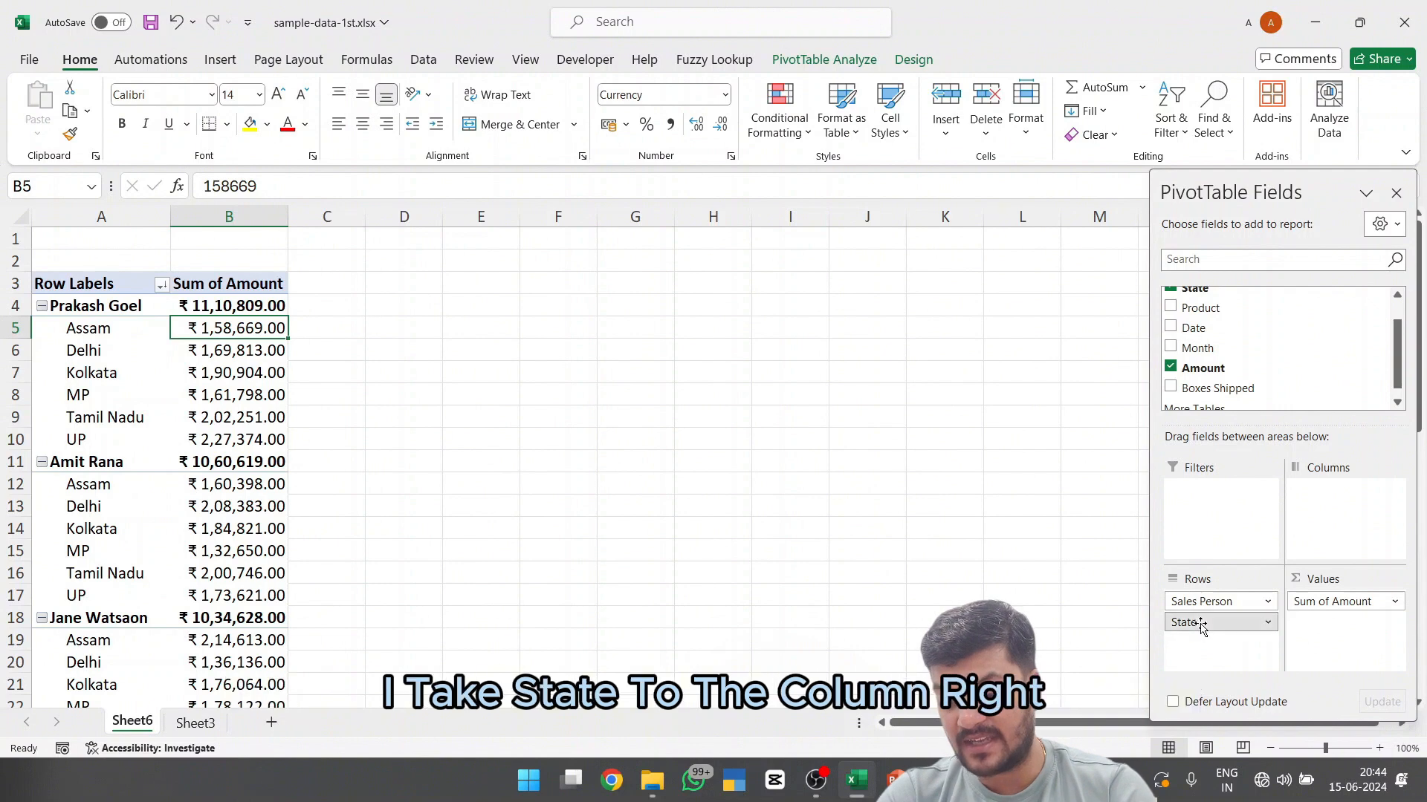
pyautogui.moveTo(1200, 623); pyautogui.dragTo(1328, 508)
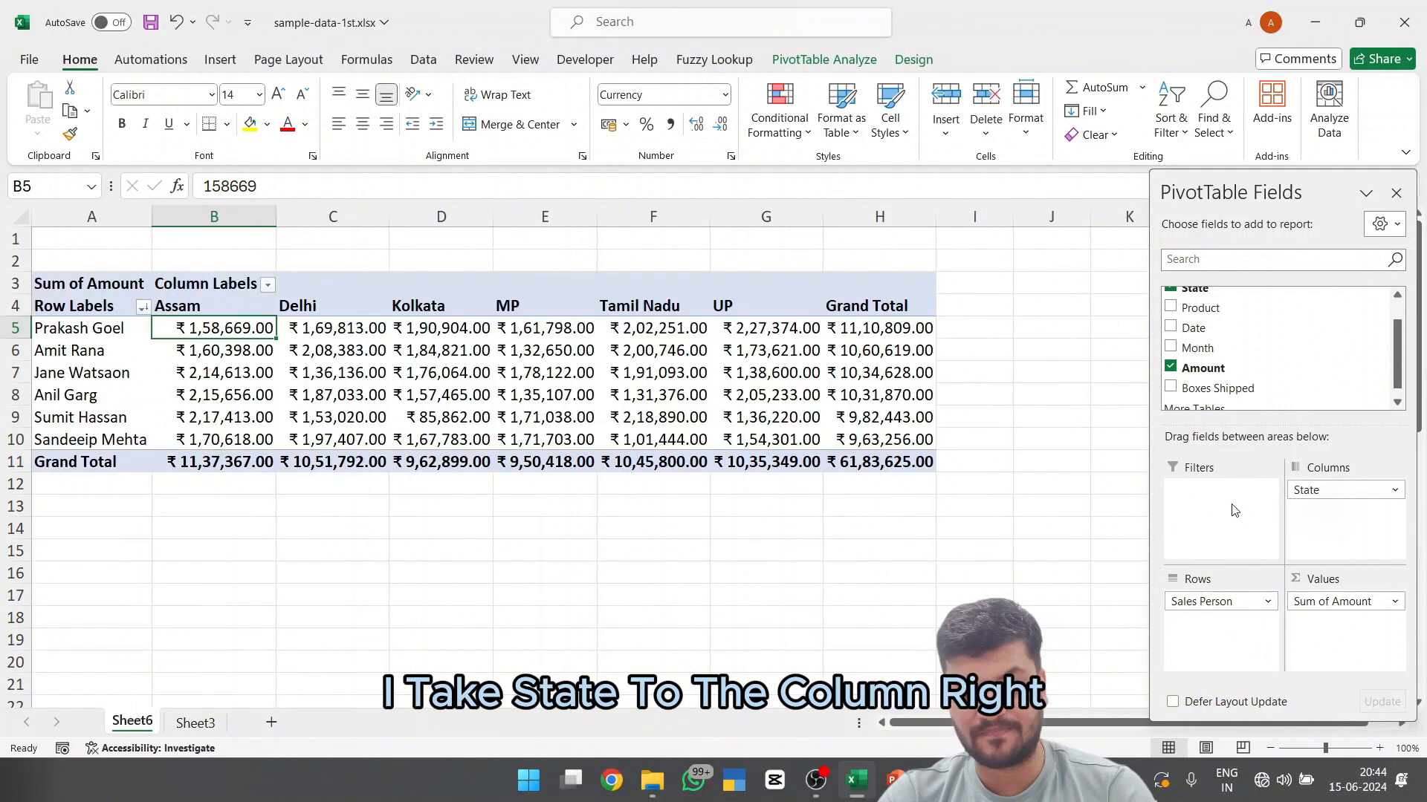
# Examine the amounts each sales person sold per state, comparing the first rows across the state columns
pyautogui.click(27, 338)
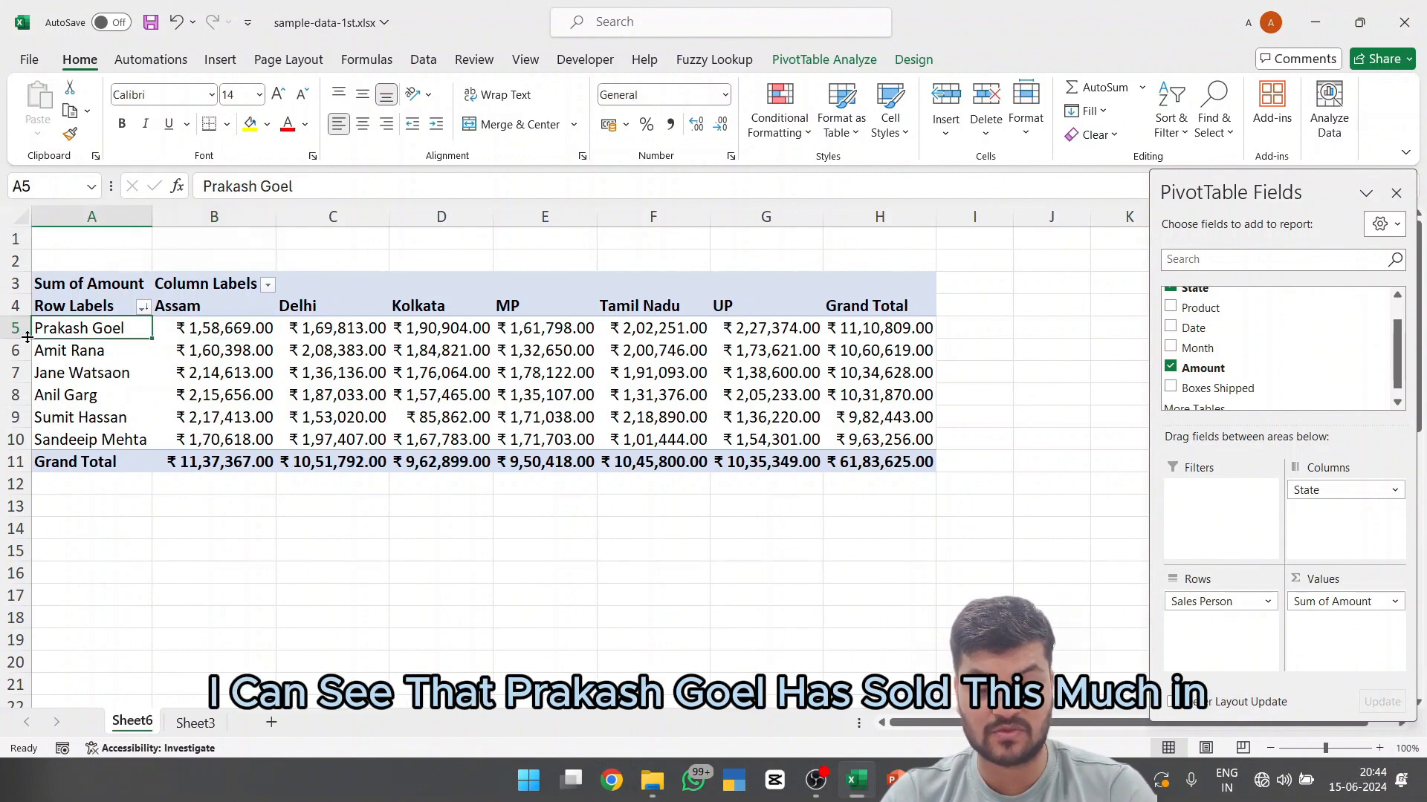
pyautogui.press('Right')
pyautogui.press('Up')
pyautogui.press('Down')
pyautogui.press('Right')
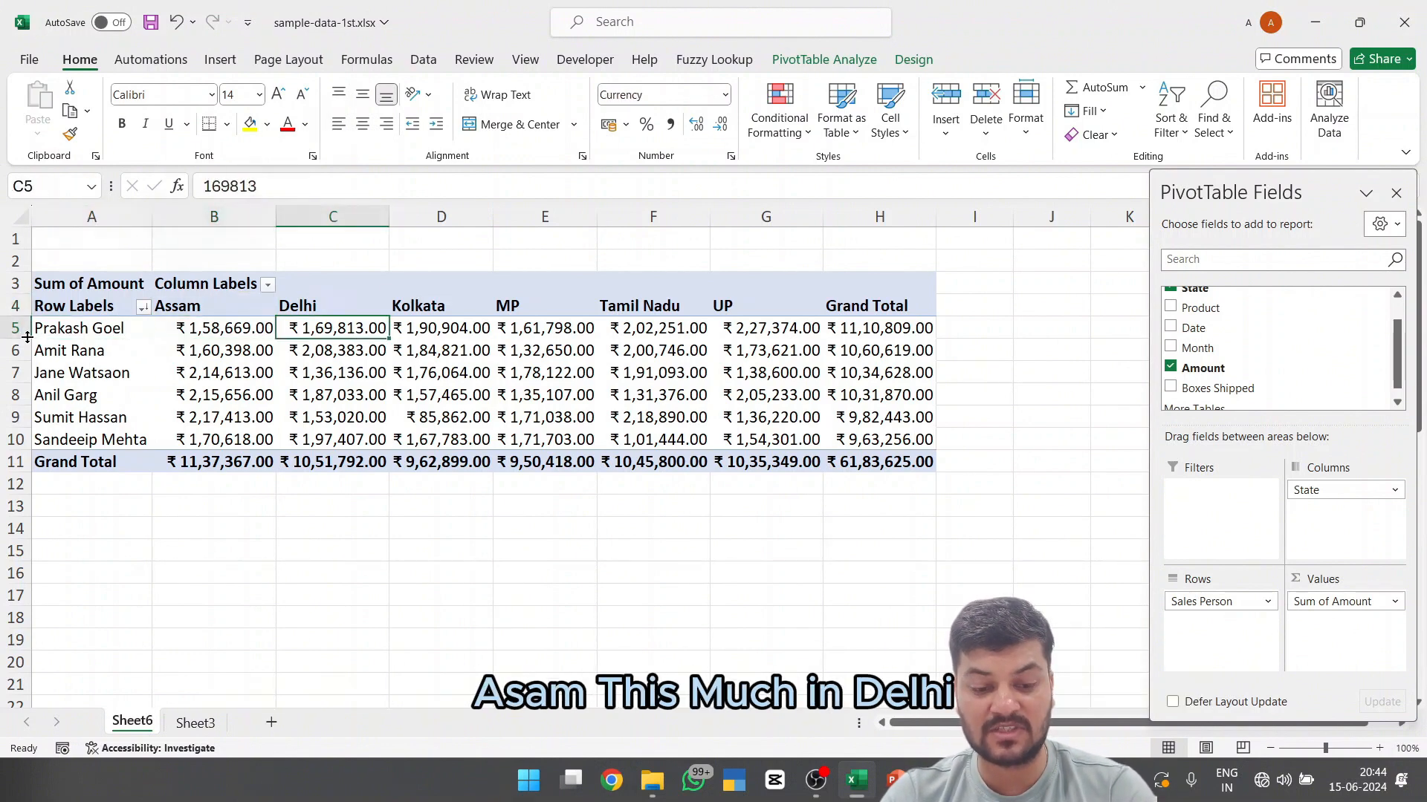
pyautogui.press('Up')
pyautogui.press('Down')
pyautogui.press('Down')
pyautogui.press('Left')
pyautogui.press('Left')
pyautogui.press('Right')
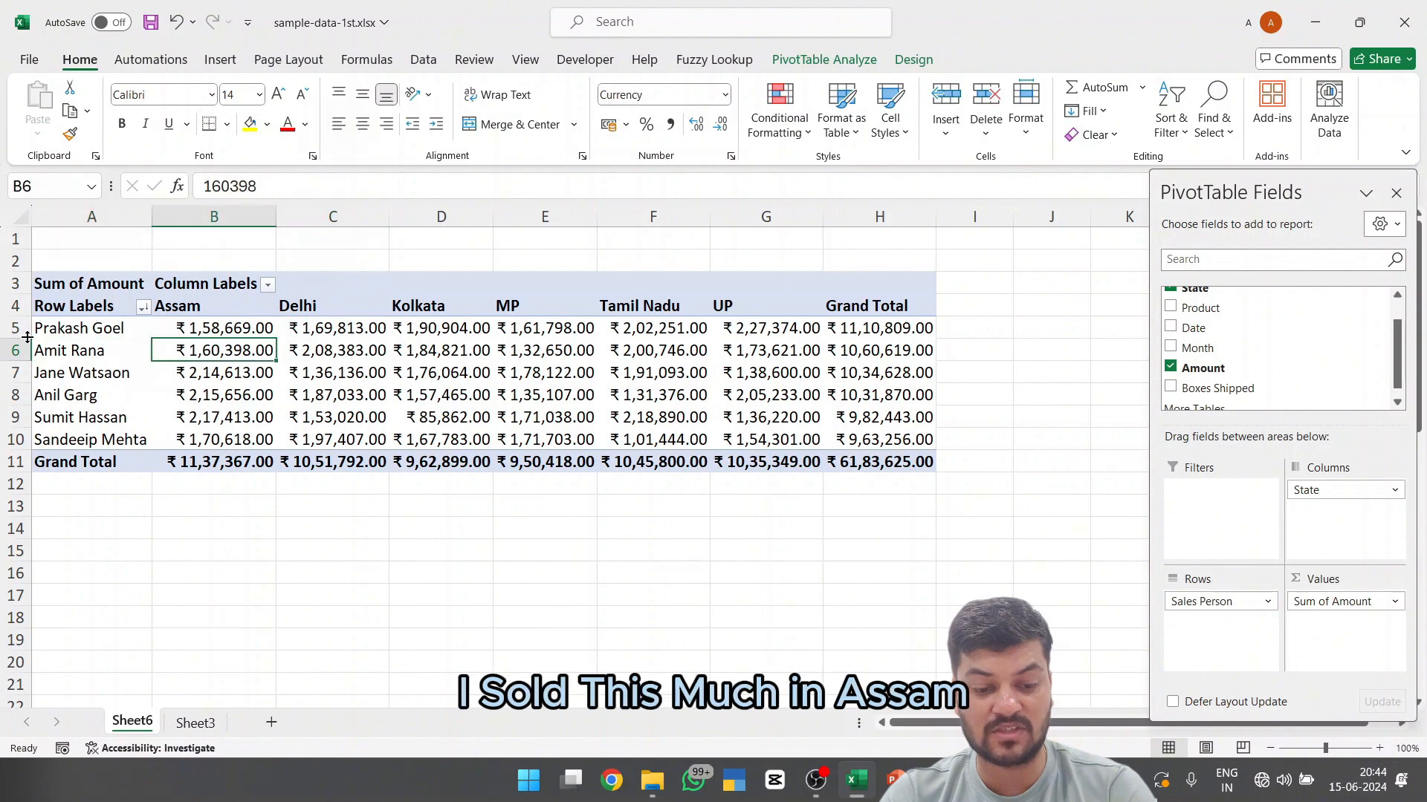
pyautogui.press('Right')
pyautogui.press('Right')
pyautogui.press('Right')
pyautogui.press('Right')
pyautogui.press('Right')
pyautogui.press('Right')
pyautogui.press('Right')
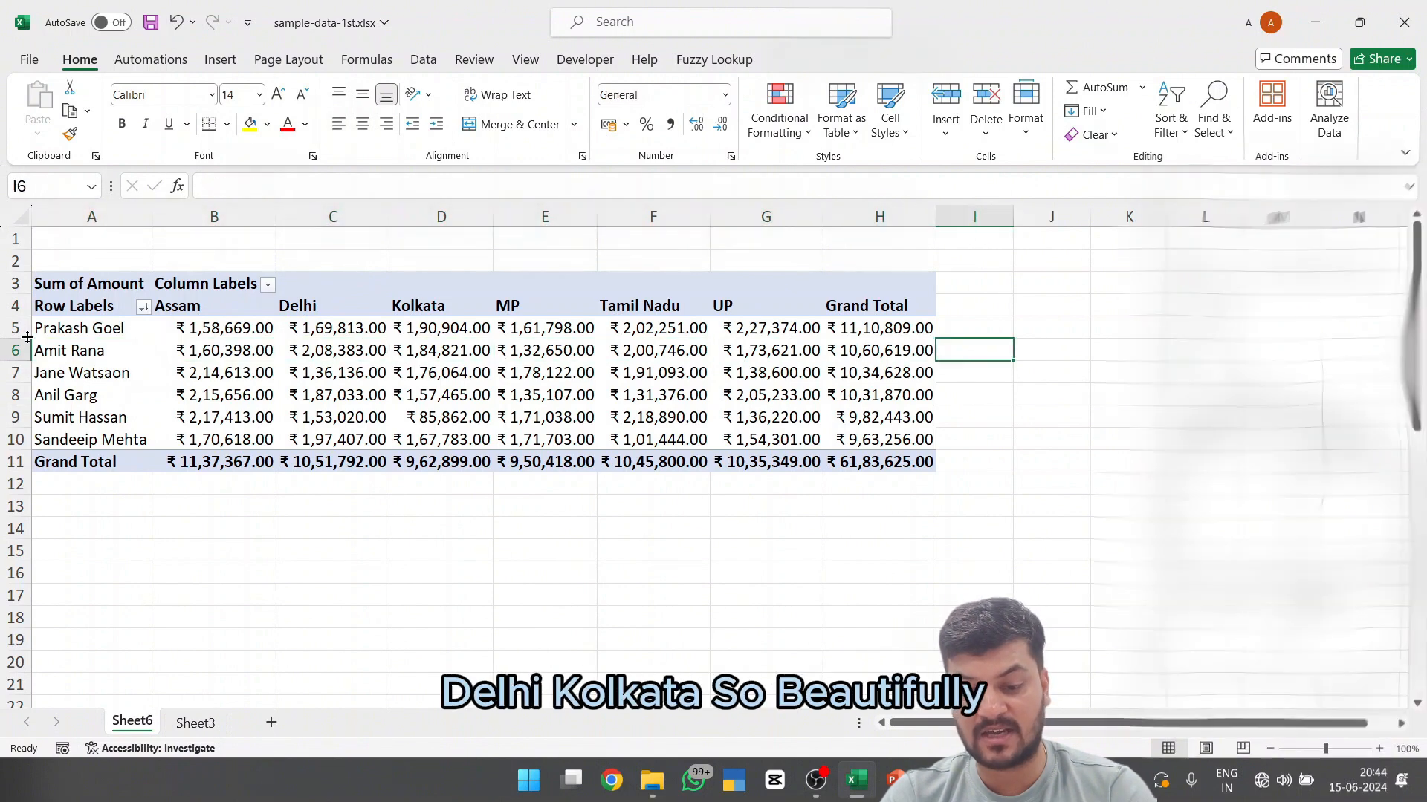
pyautogui.press('Left')
pyautogui.press('Left')
pyautogui.press('Left')
pyautogui.press('Left')
pyautogui.press('Left')
pyautogui.press('Left')
pyautogui.press('Left')
pyautogui.press('Left')
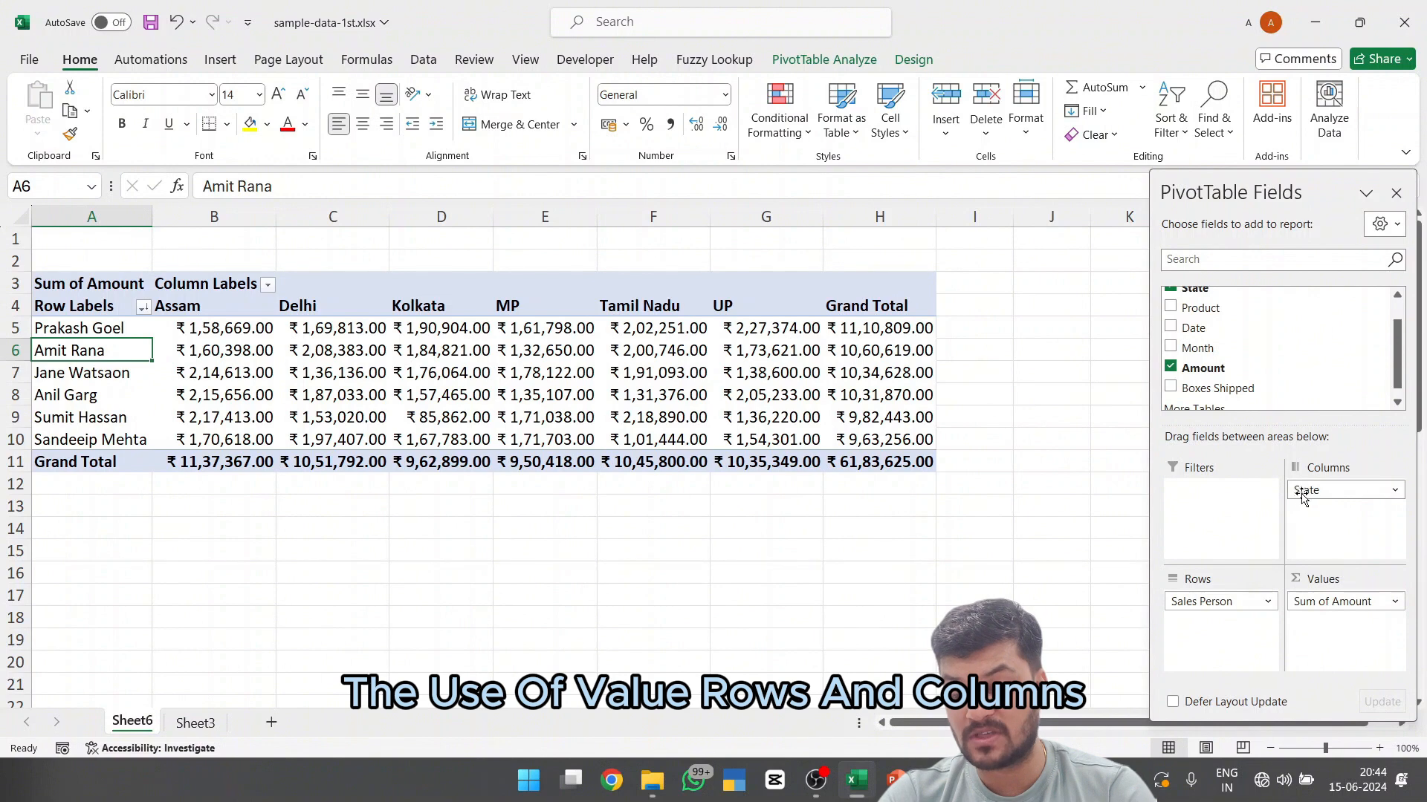
pyautogui.click(639, 399)
pyautogui.press('Up')
pyautogui.press('Up')
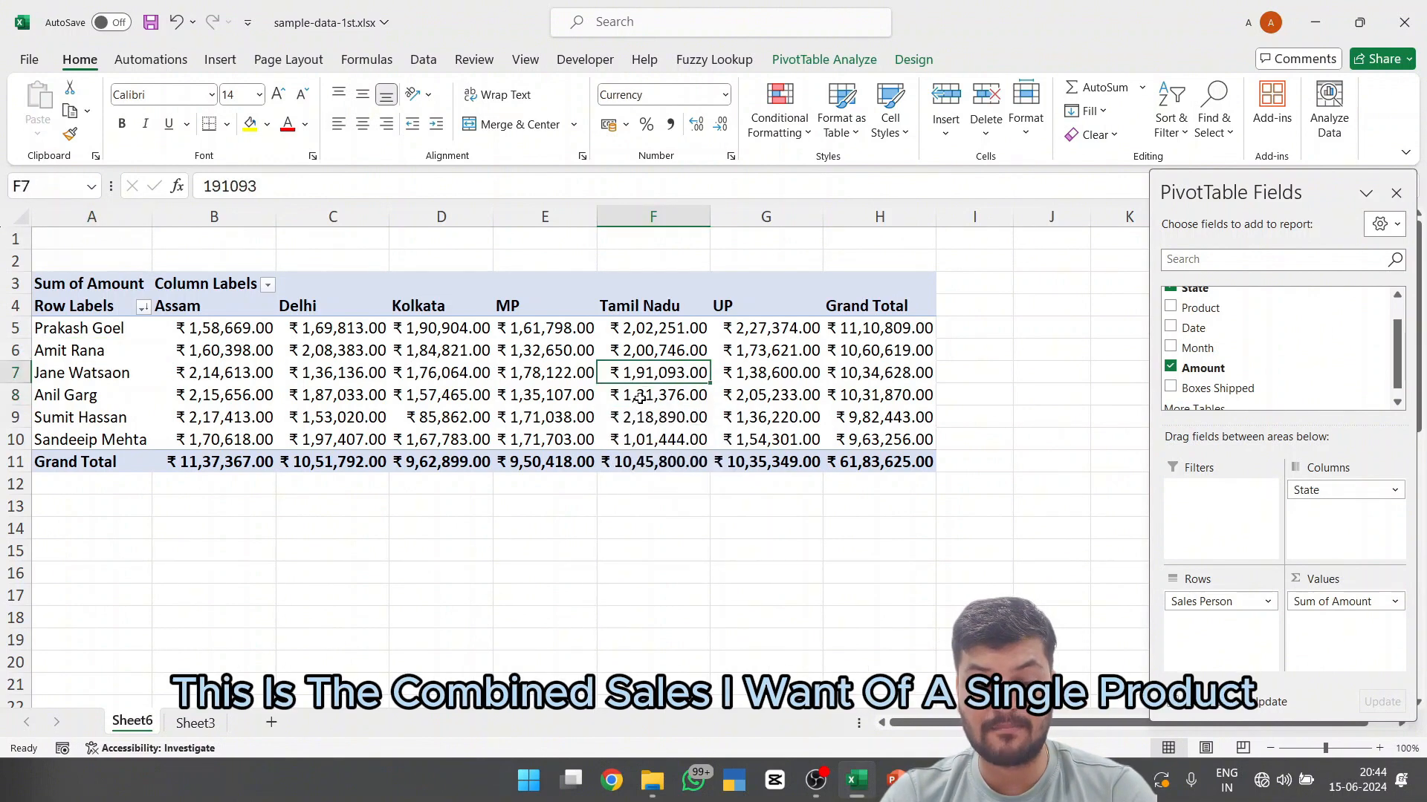
# Add Product to the pivot table as a report filter and check the alternative placement options for that field
pyautogui.hotkey('ctrl', 'Up')
pyautogui.hotkey('ctrl', 'Left')
pyautogui.hotkey('ctrl', 'shift', 'Down')
pyautogui.hotkey('ctrl', 'shift', 'Right')
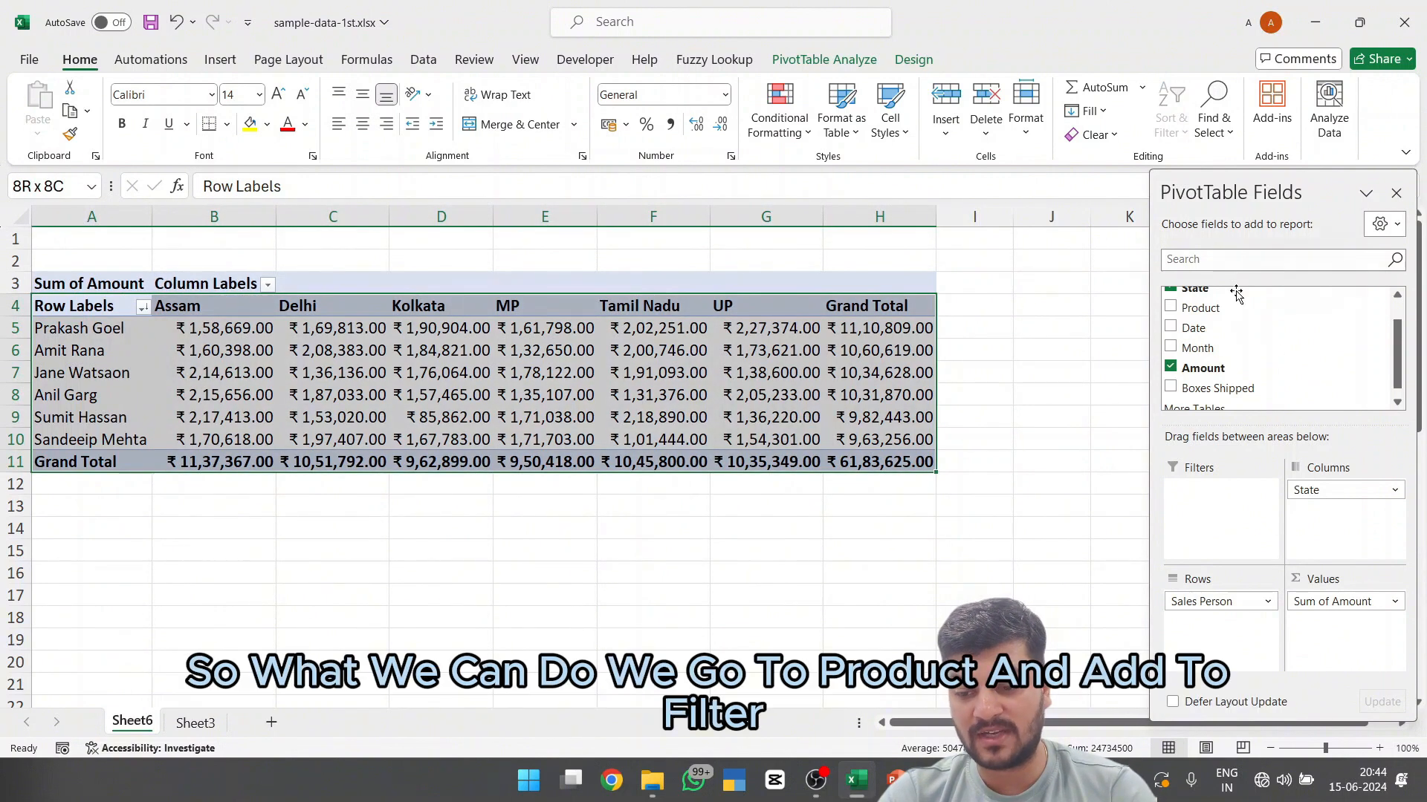
pyautogui.moveTo(1198, 318); pyautogui.dragTo(1226, 506)
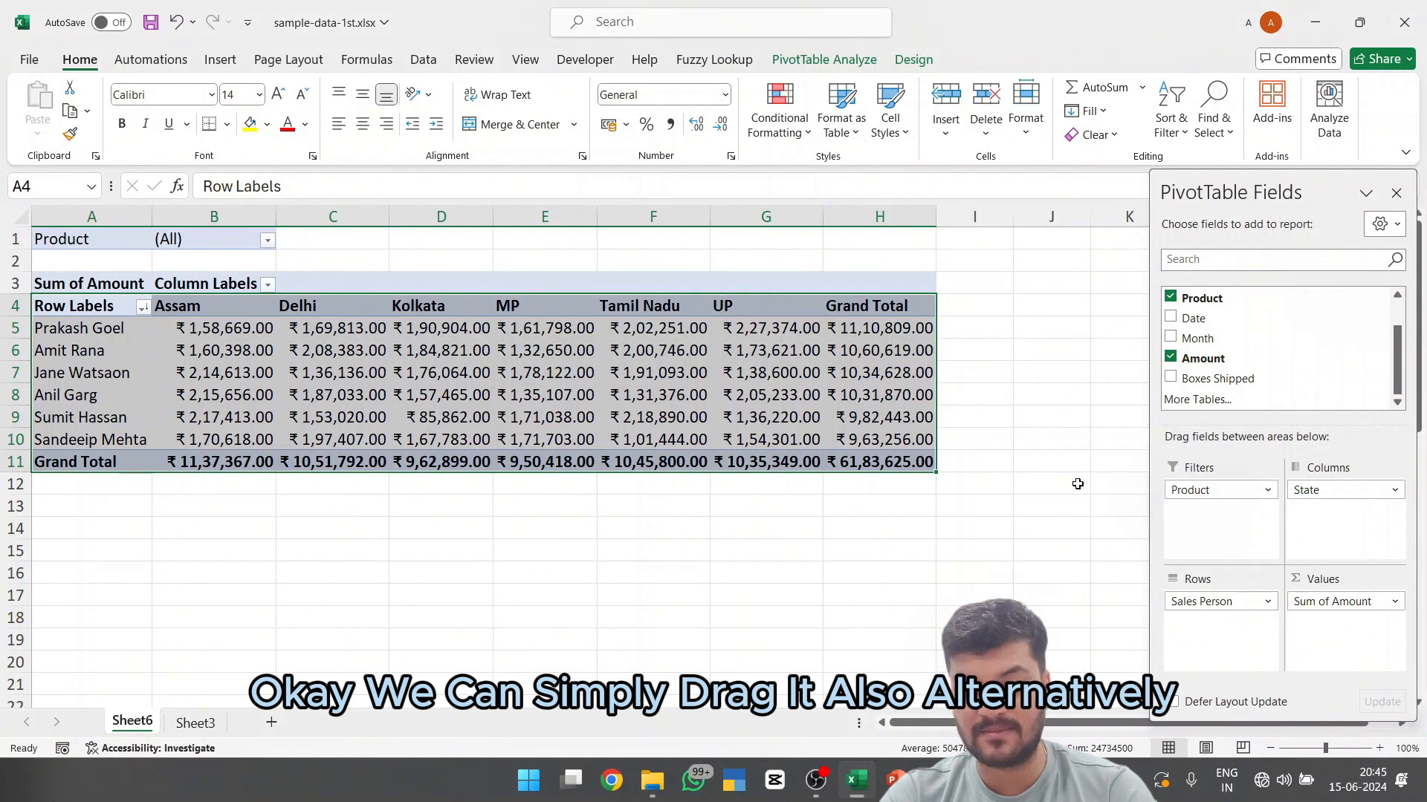
pyautogui.rightClick(1202, 305)
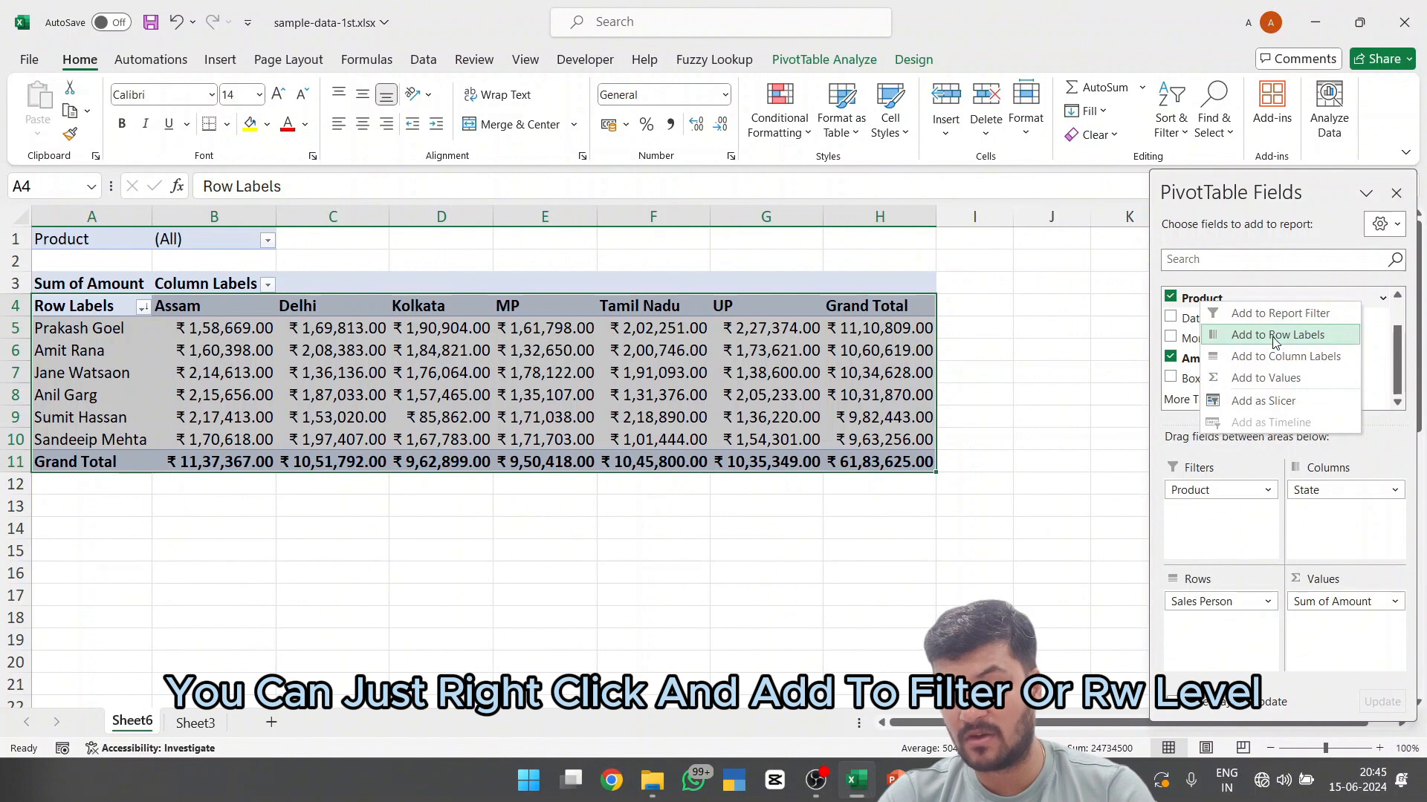
pyautogui.click(1188, 545)
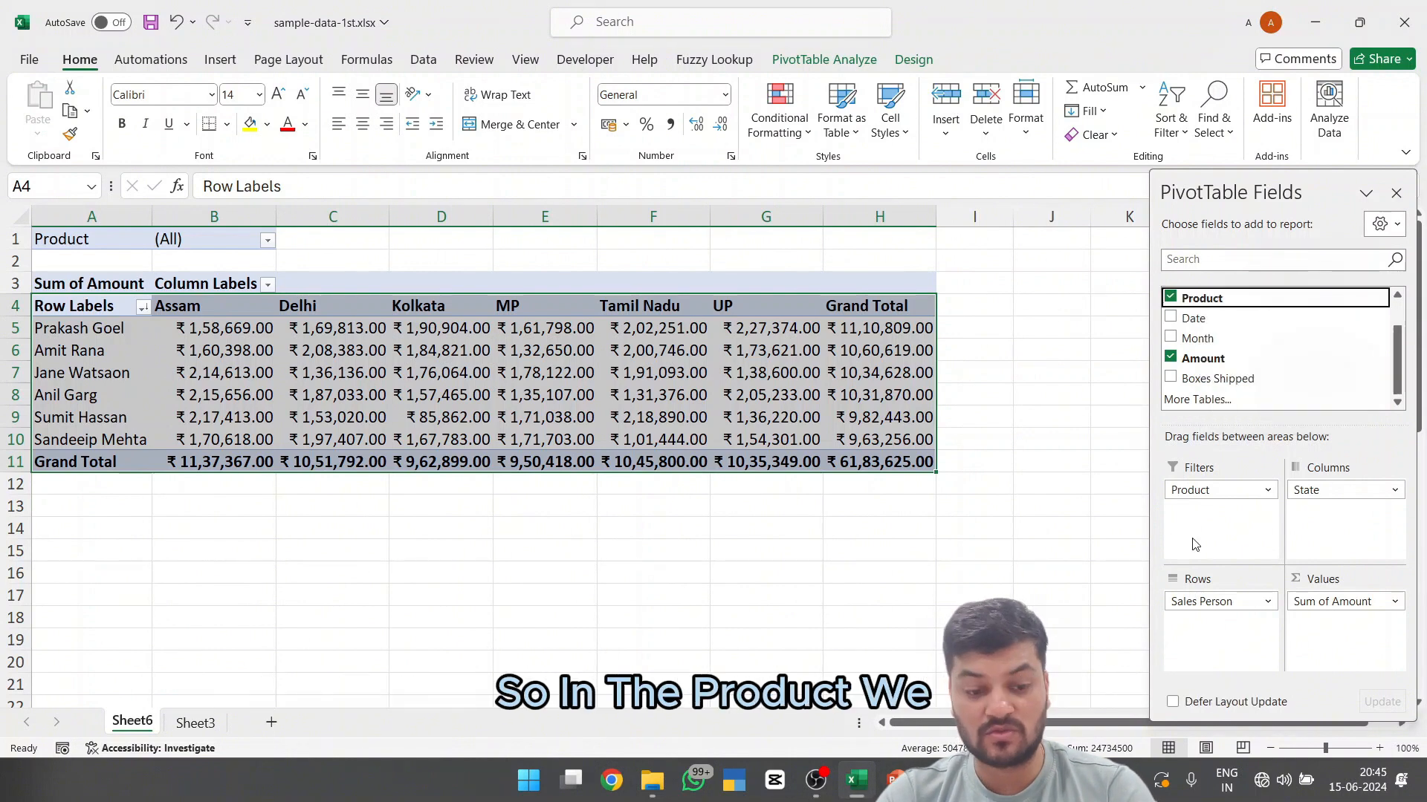
# Filter the pivot table's Product report filter to Furniture, and switch it to IT Products after checking the sales
pyautogui.click(267, 241)
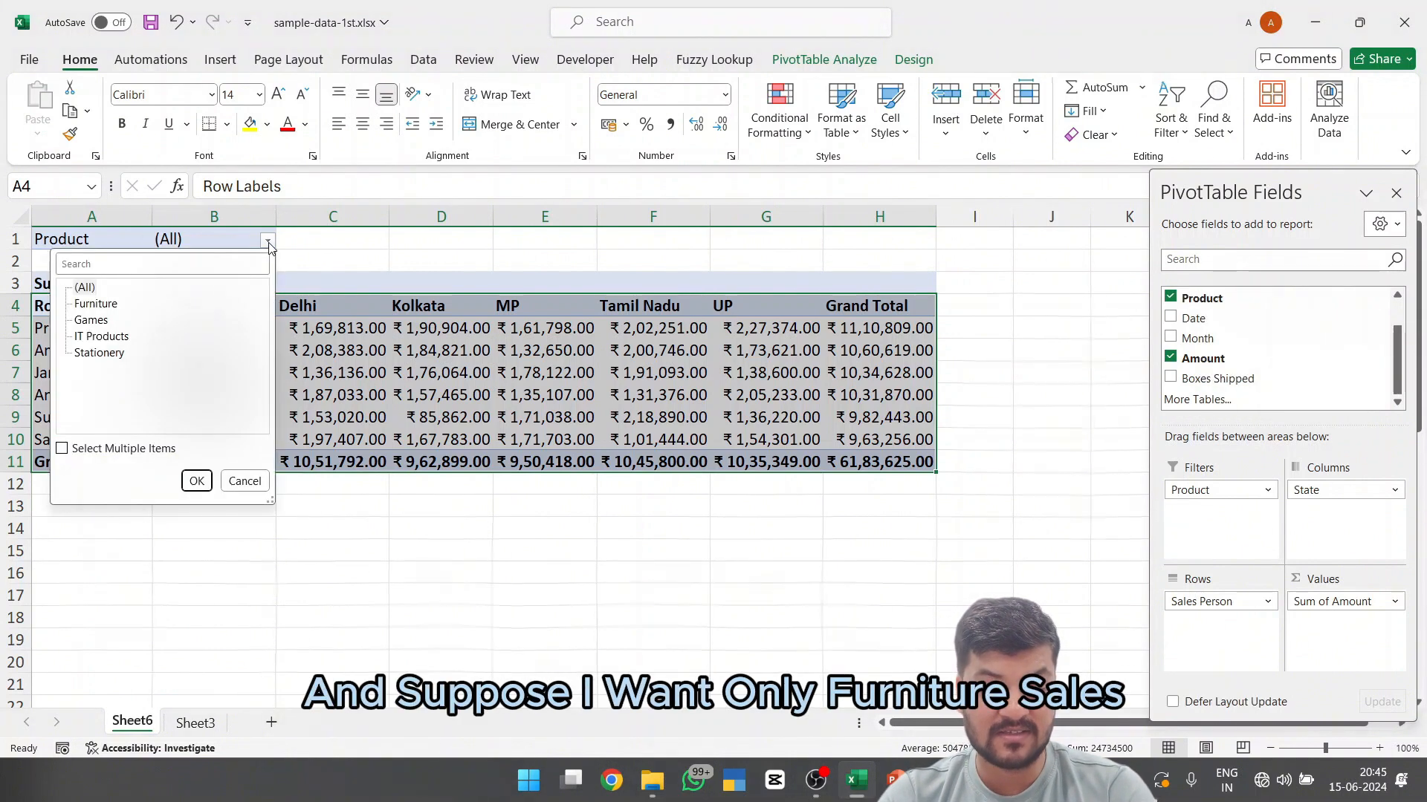
pyautogui.click(95, 305)
pyautogui.click(194, 481)
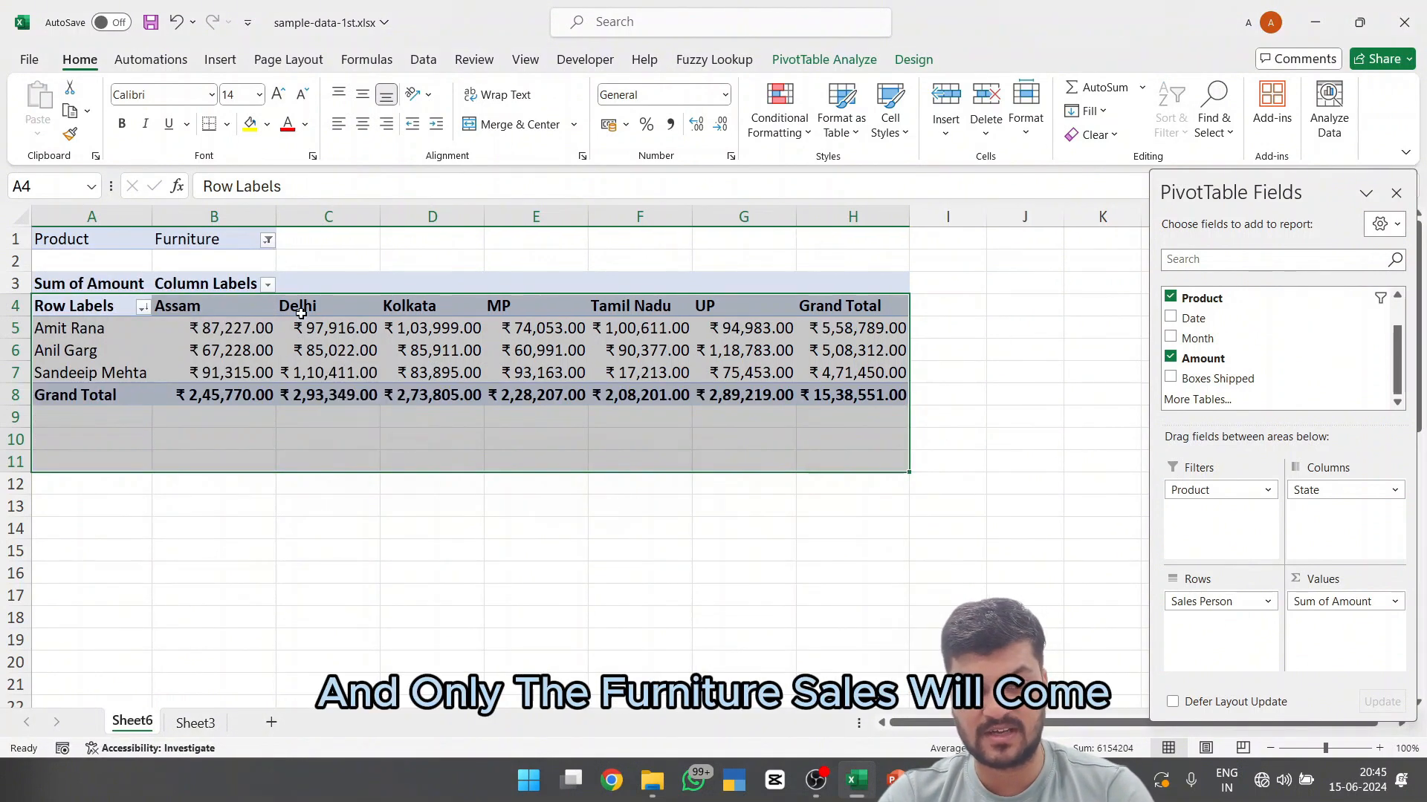
pyautogui.click(267, 240)
pyautogui.click(100, 336)
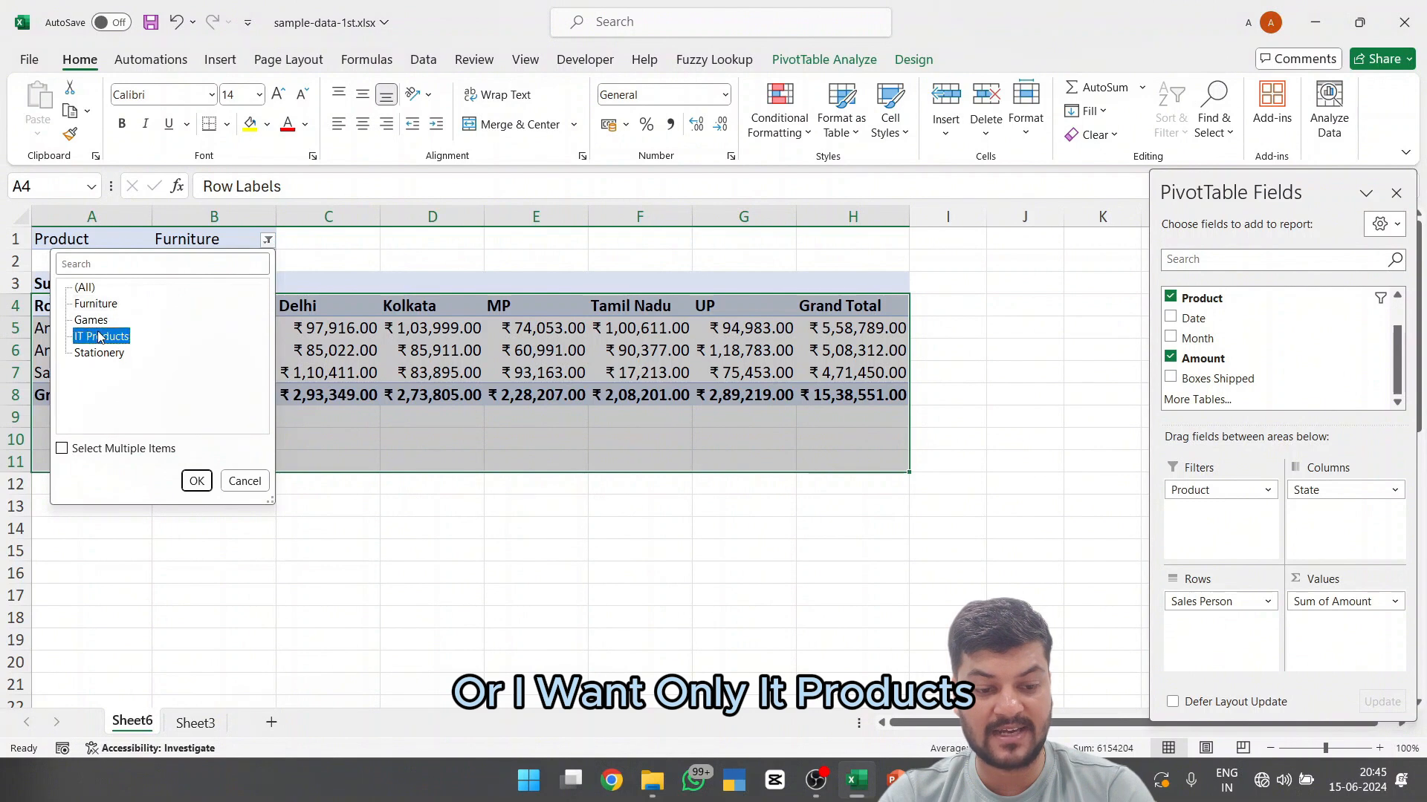
pyautogui.click(195, 480)
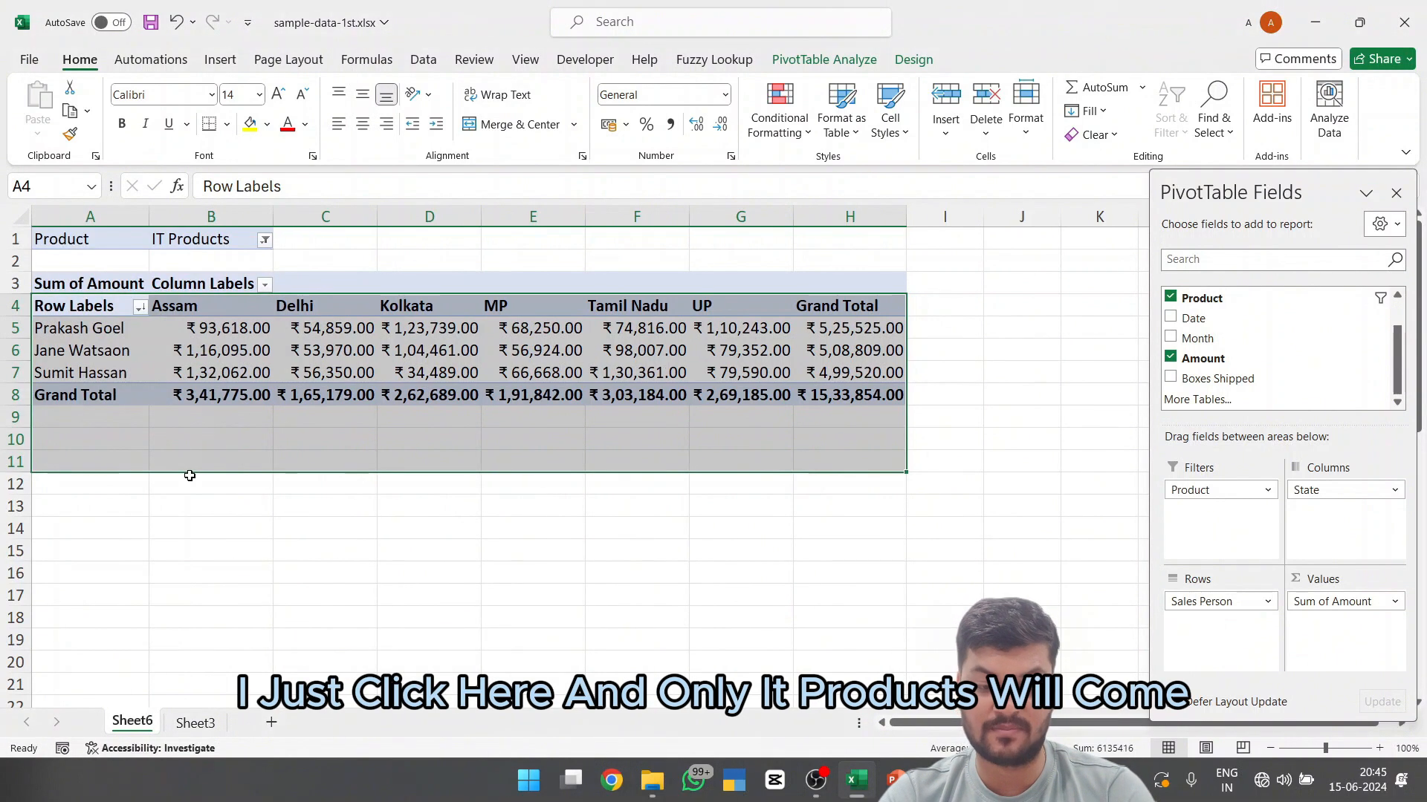
# Allow multiple items in the Product report filter and include Furniture, Games and IT Products, leaving out Stationery
pyautogui.click(265, 242)
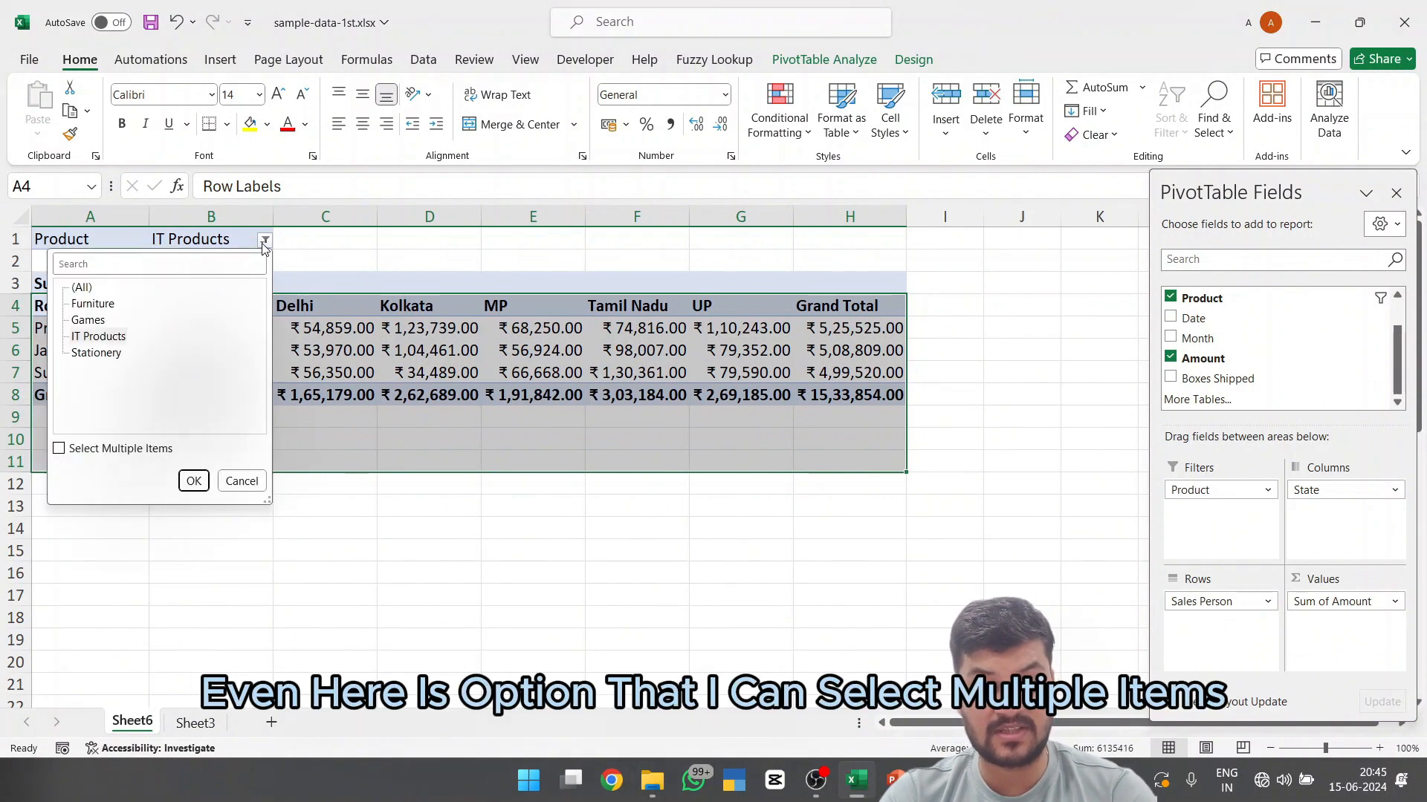
pyautogui.click(60, 452)
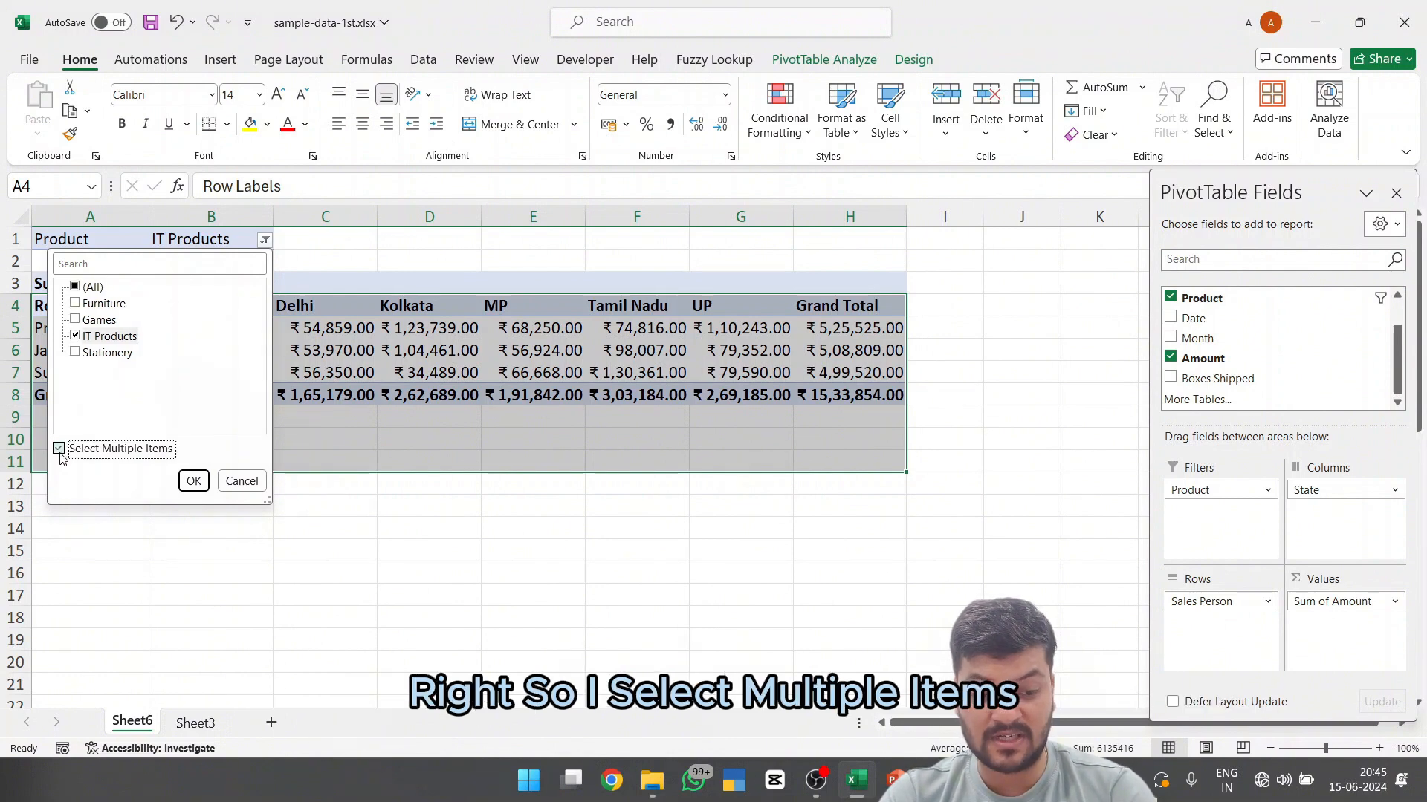
pyautogui.click(76, 305)
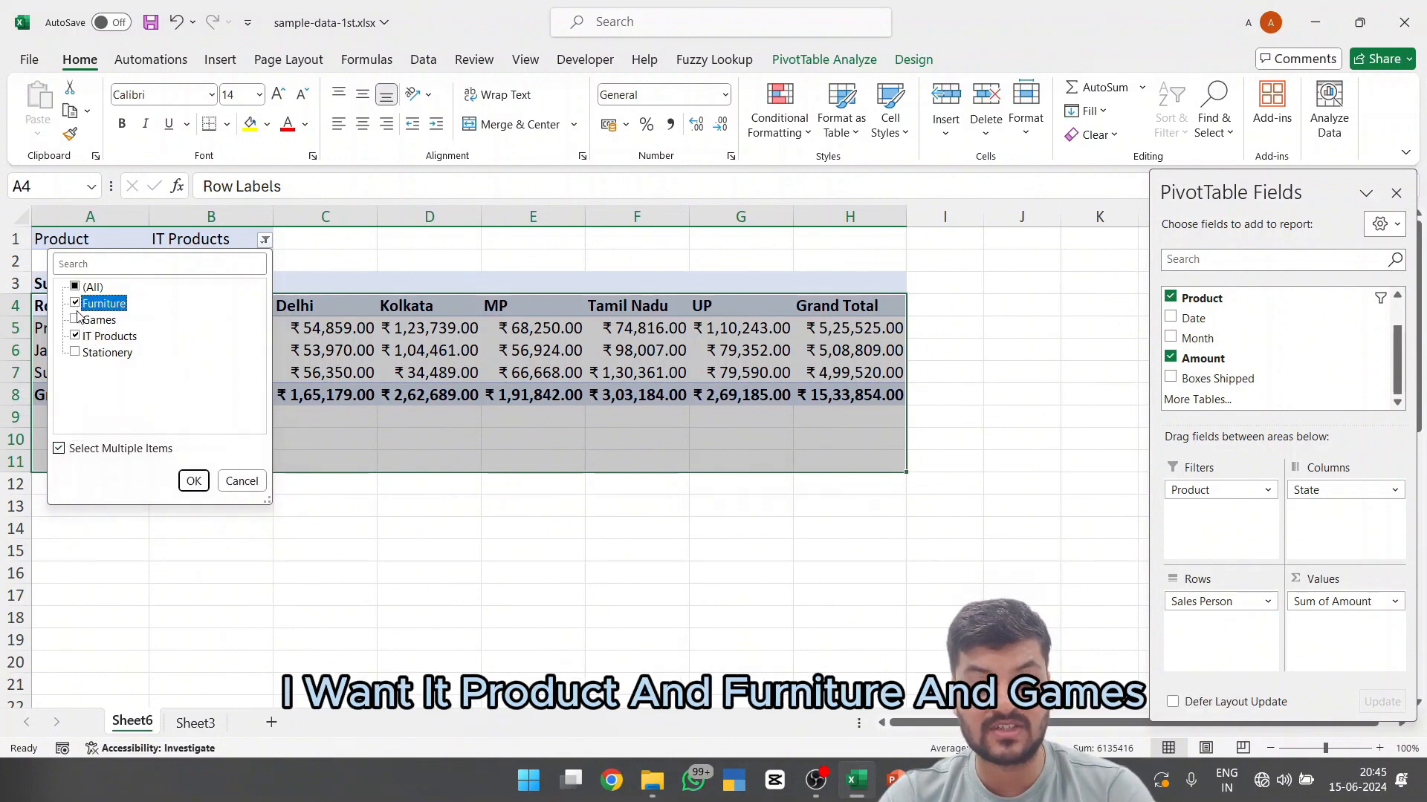
pyautogui.click(76, 319)
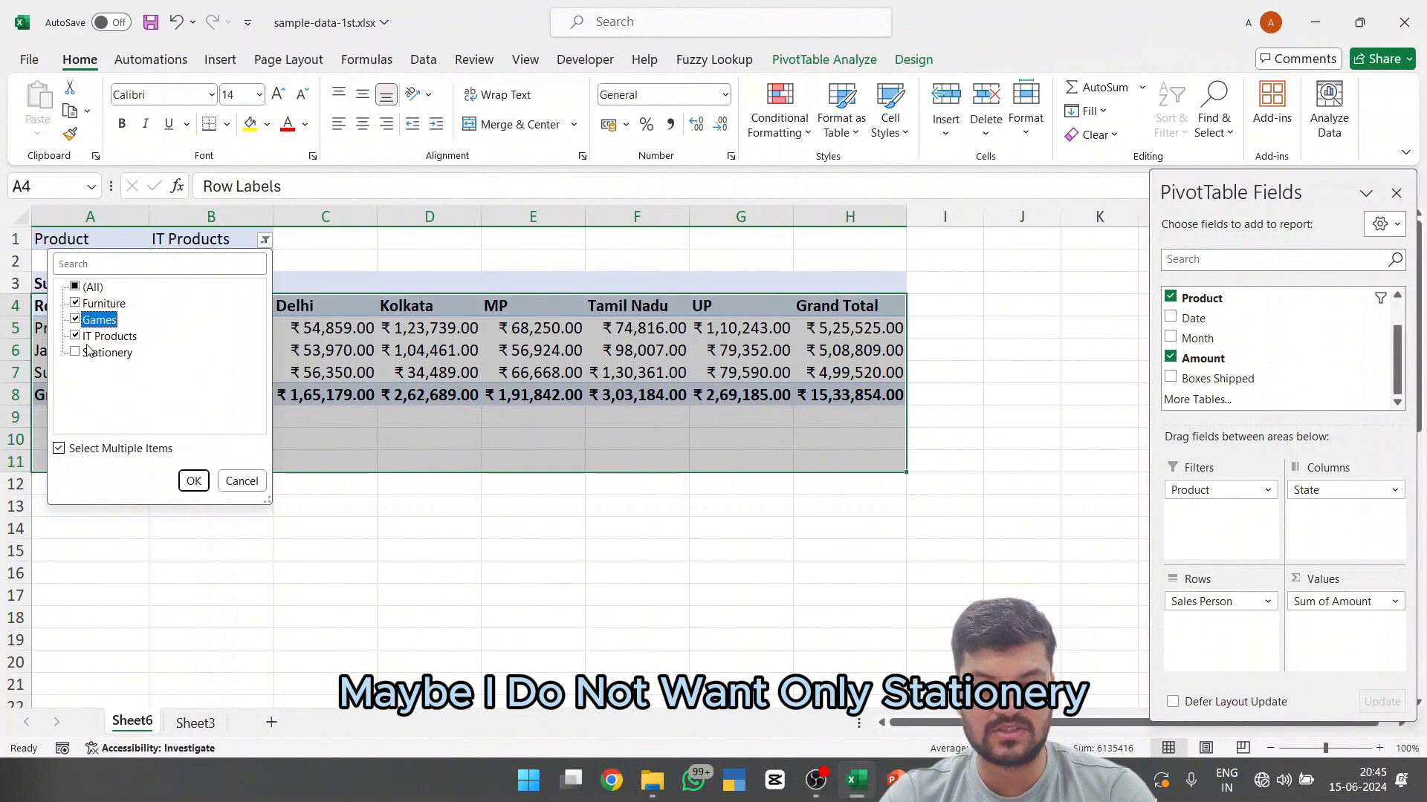
pyautogui.click(193, 480)
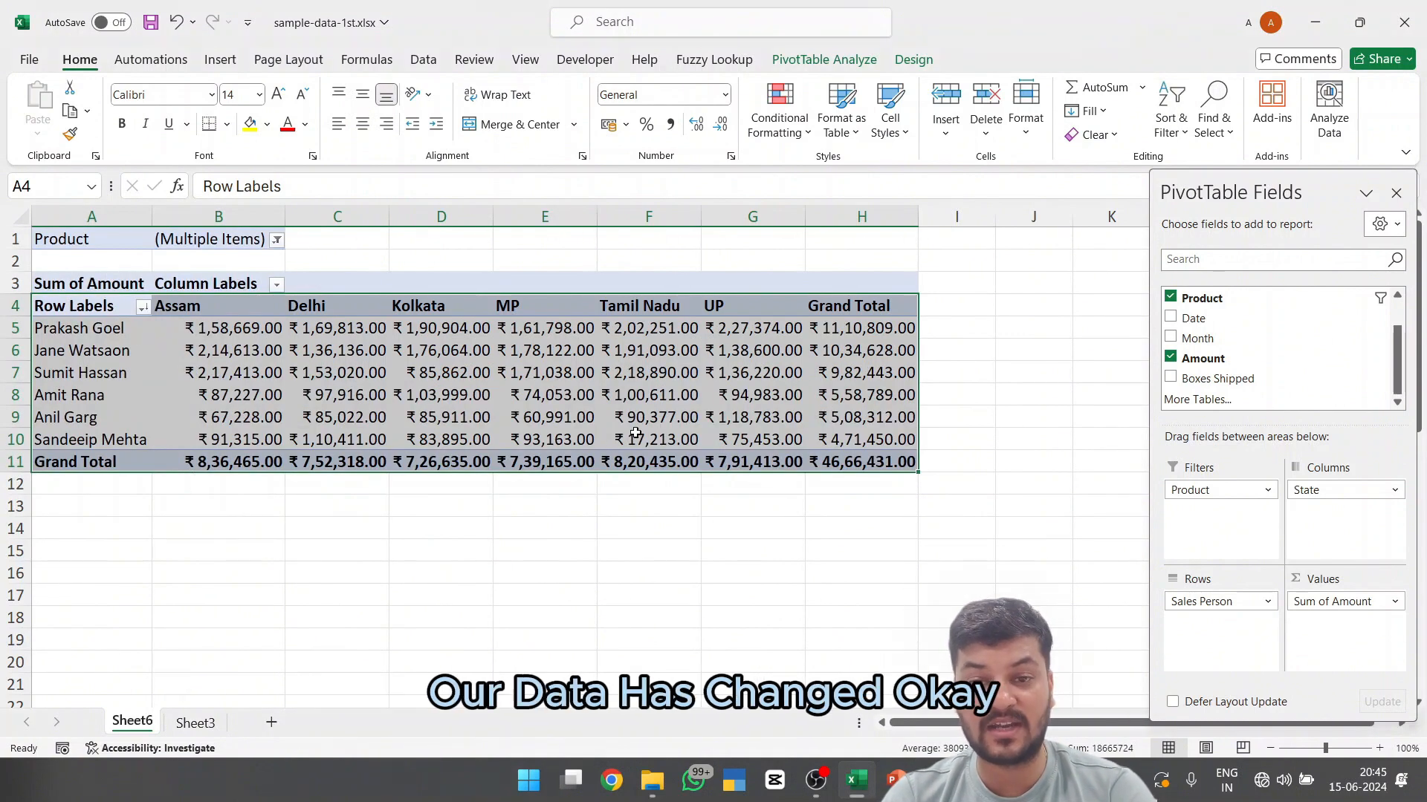
# Compare the pivot-specific tools available with a cell inside the pivot table selected and with a cell outside it selected
pyautogui.moveTo(636, 433)
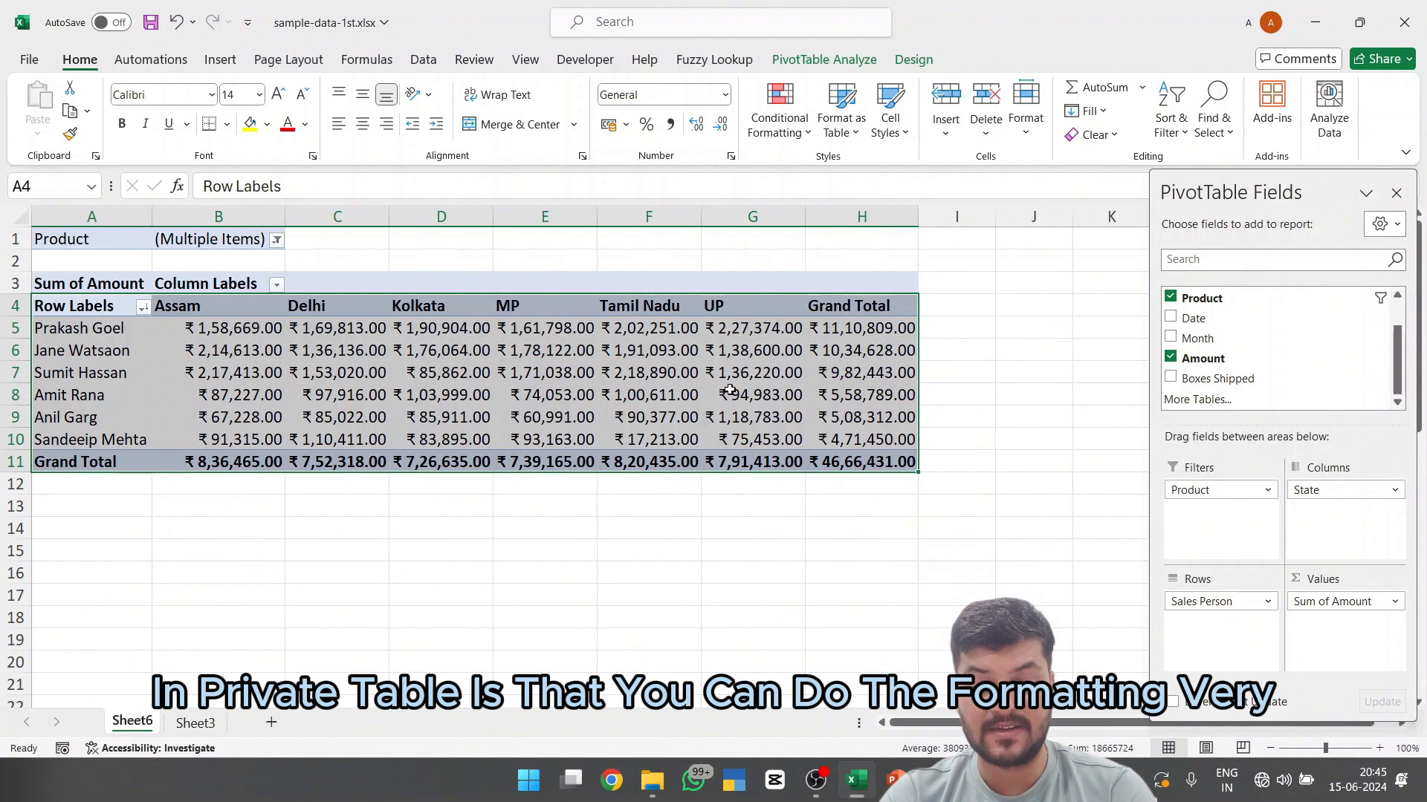
pyautogui.moveTo(643, 379)
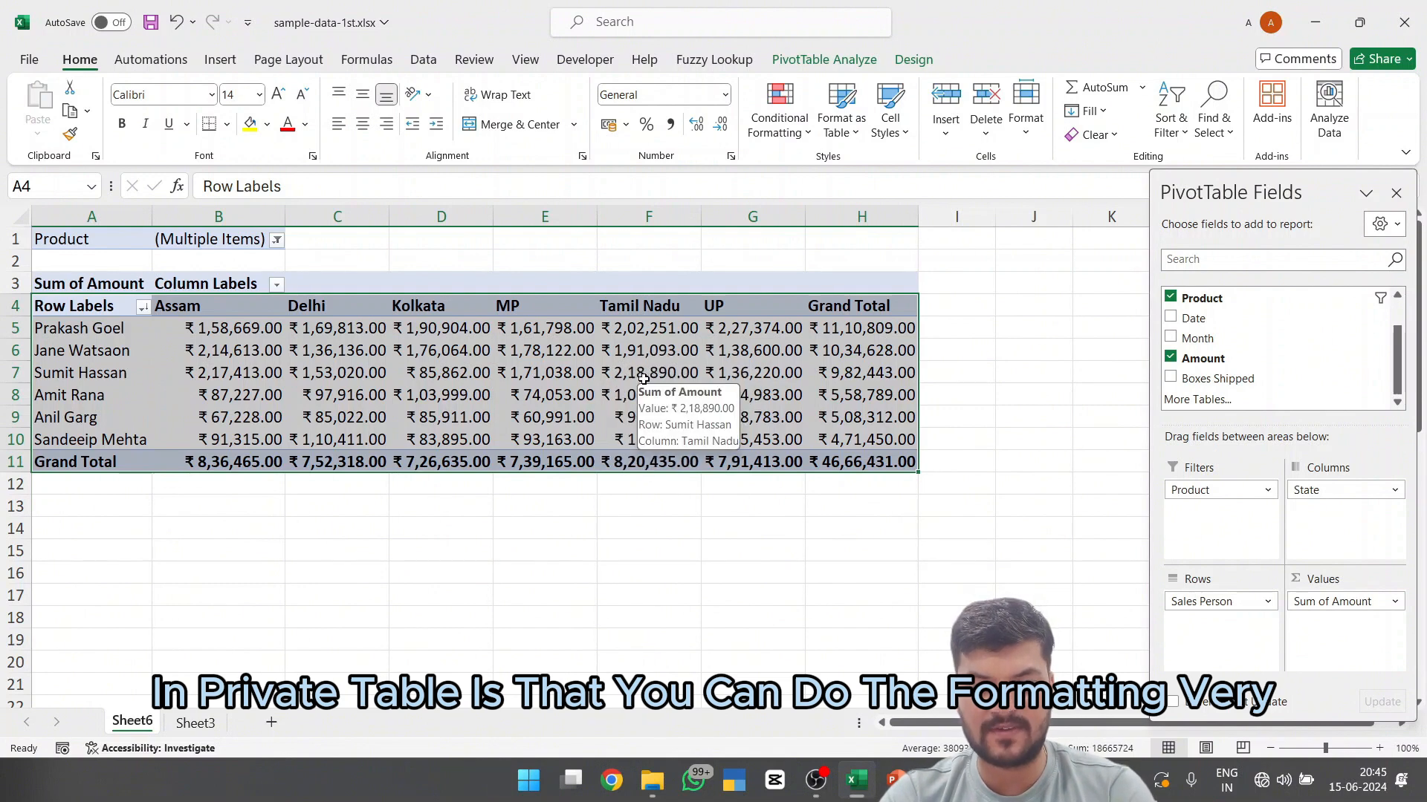
pyautogui.click(549, 354)
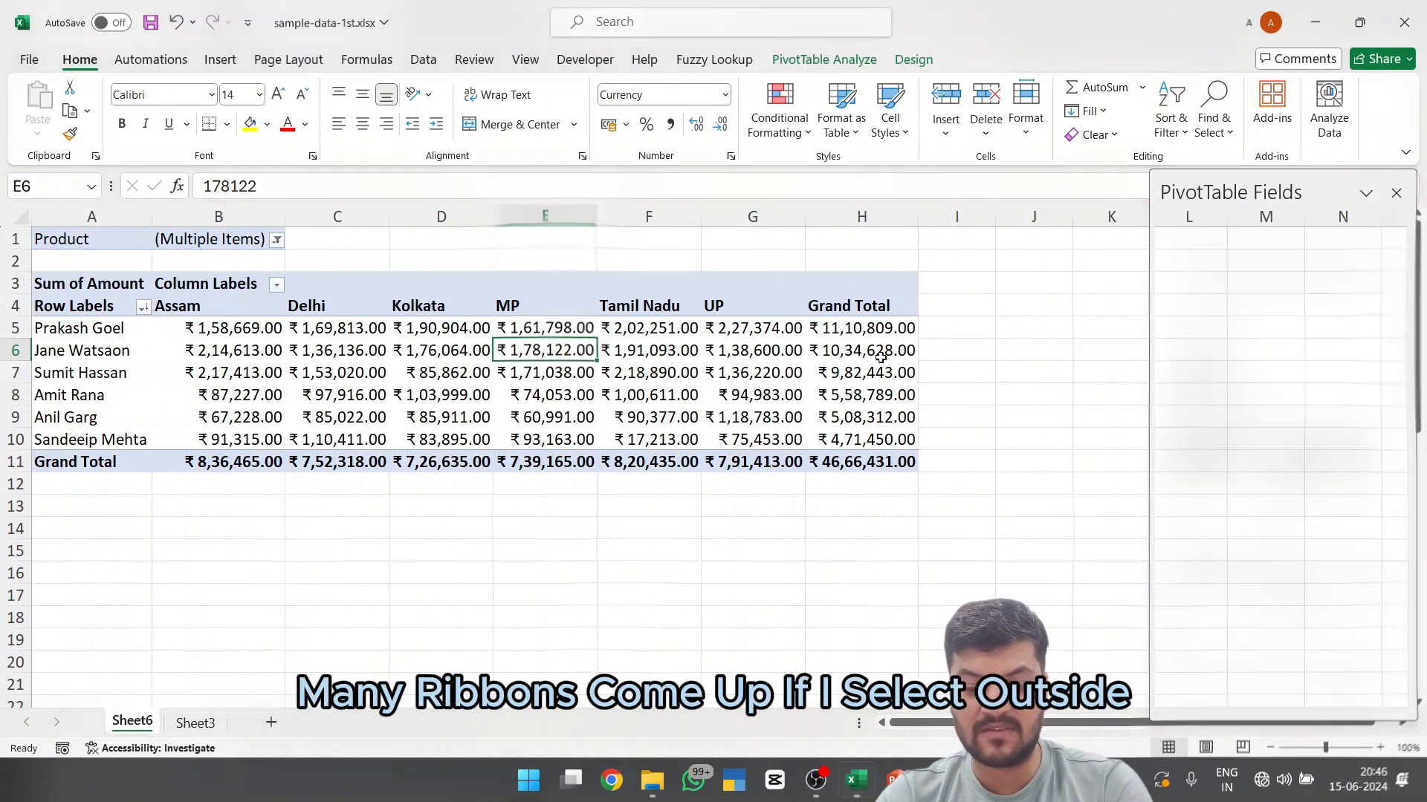
pyautogui.click(977, 346)
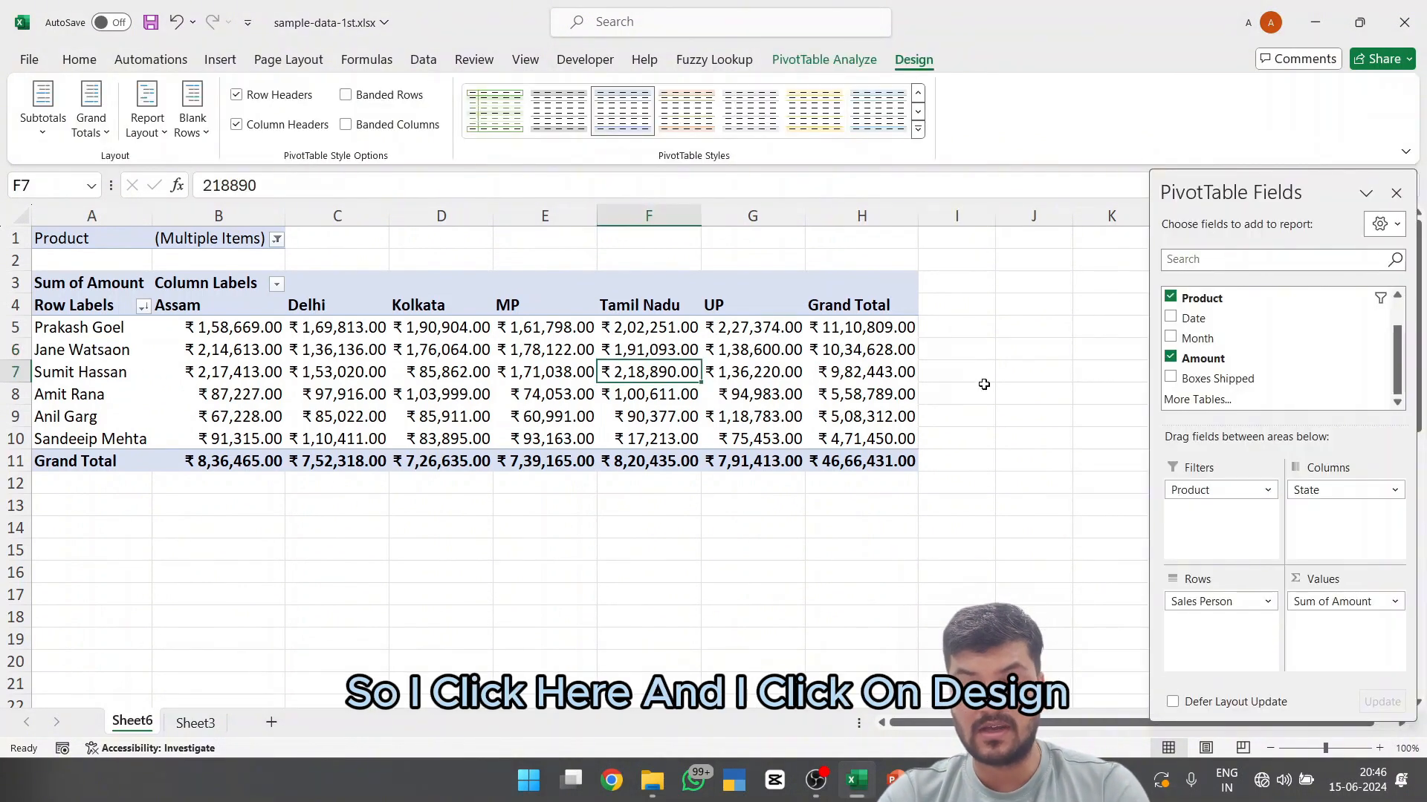
pyautogui.click(984, 384)
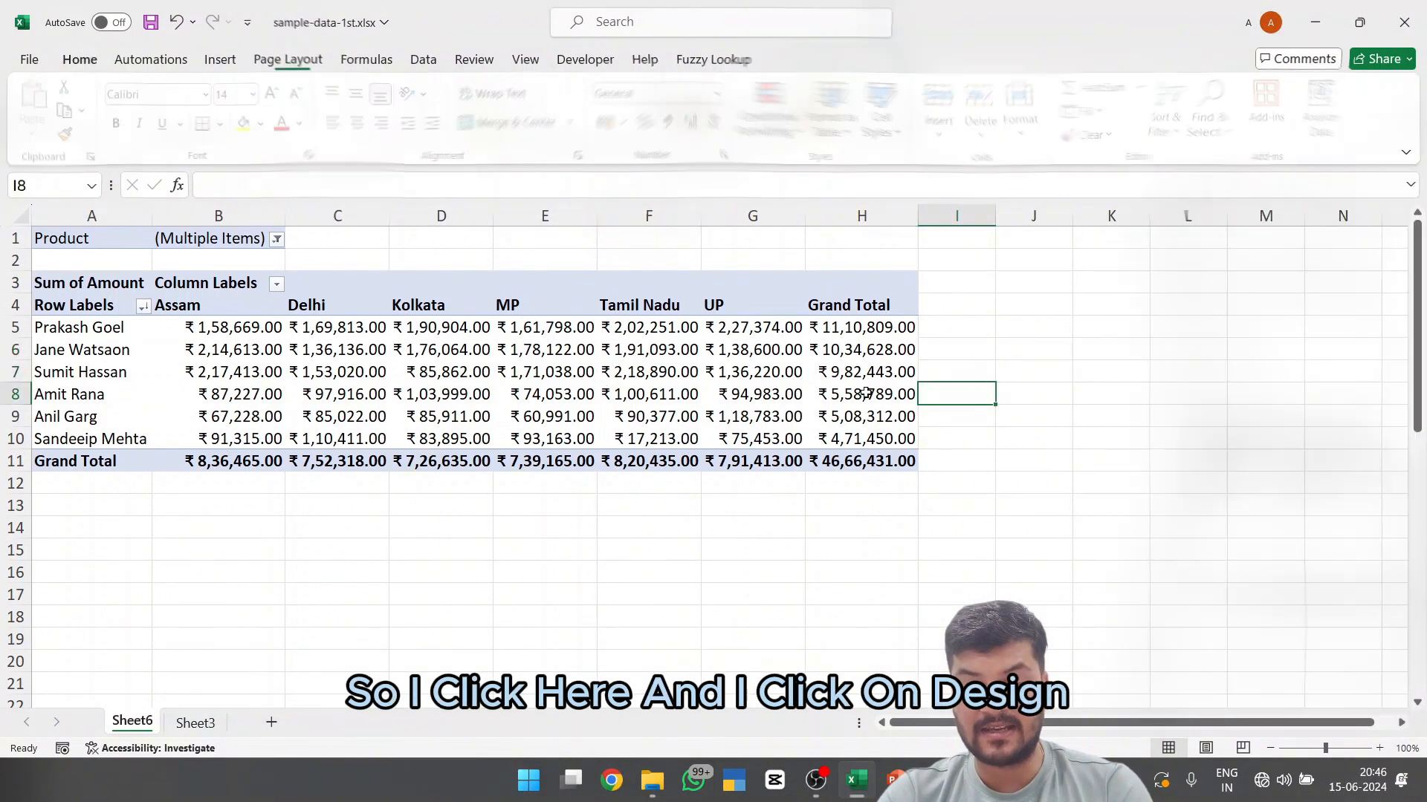
# Apply the blue style from the first row of the Dark PivotTable styles to the pivot table
pyautogui.click(862, 394)
pyautogui.click(913, 59)
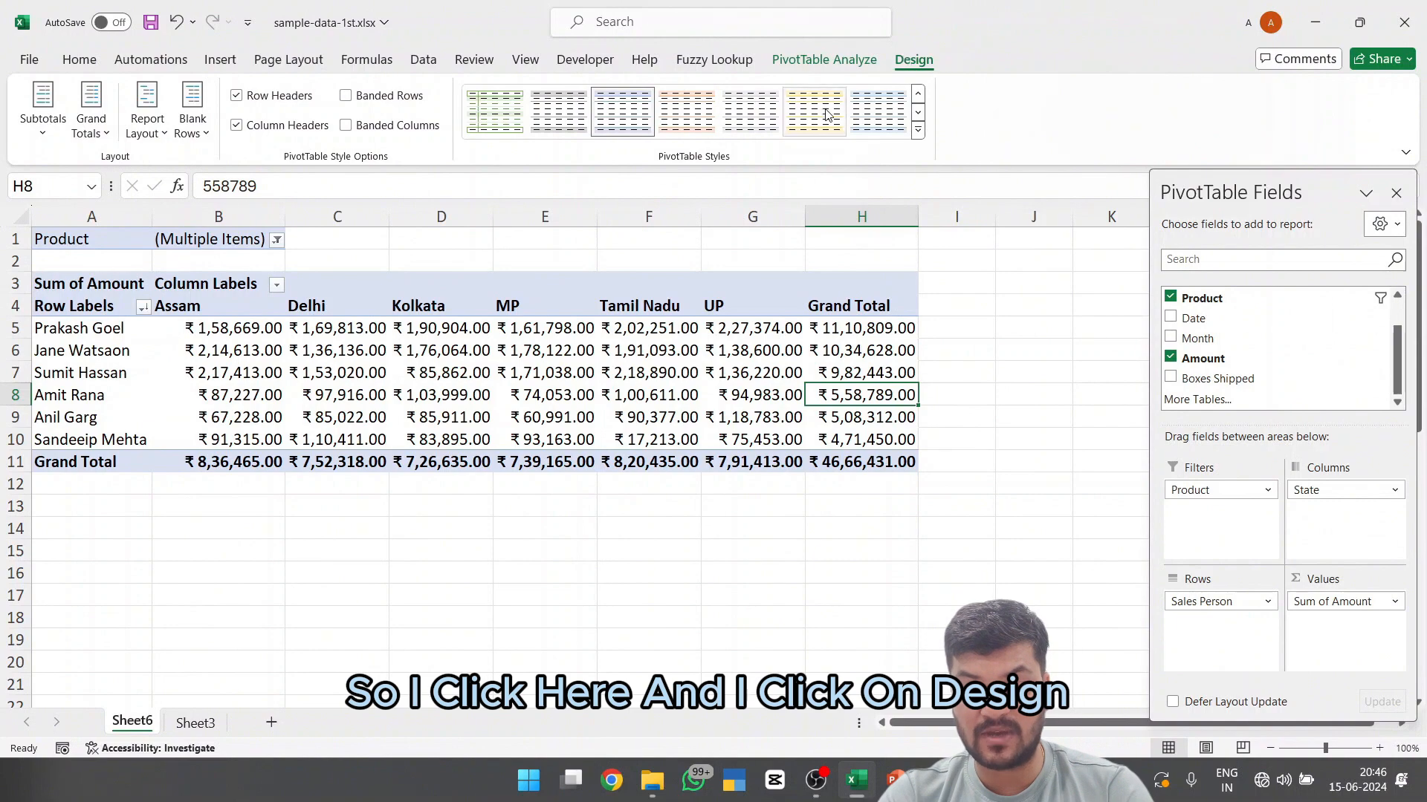
pyautogui.click(917, 131)
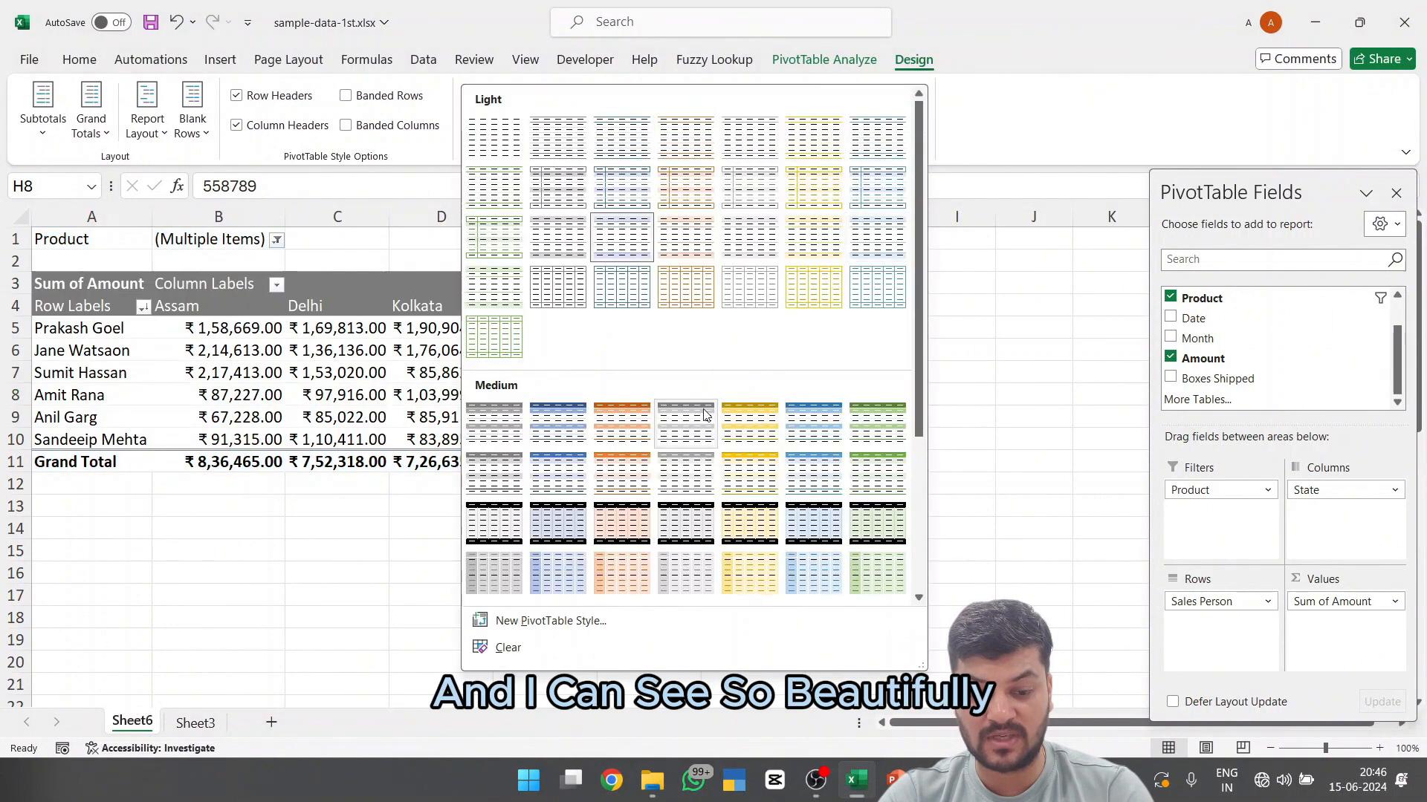
pyautogui.scroll(-3, 812, 298)
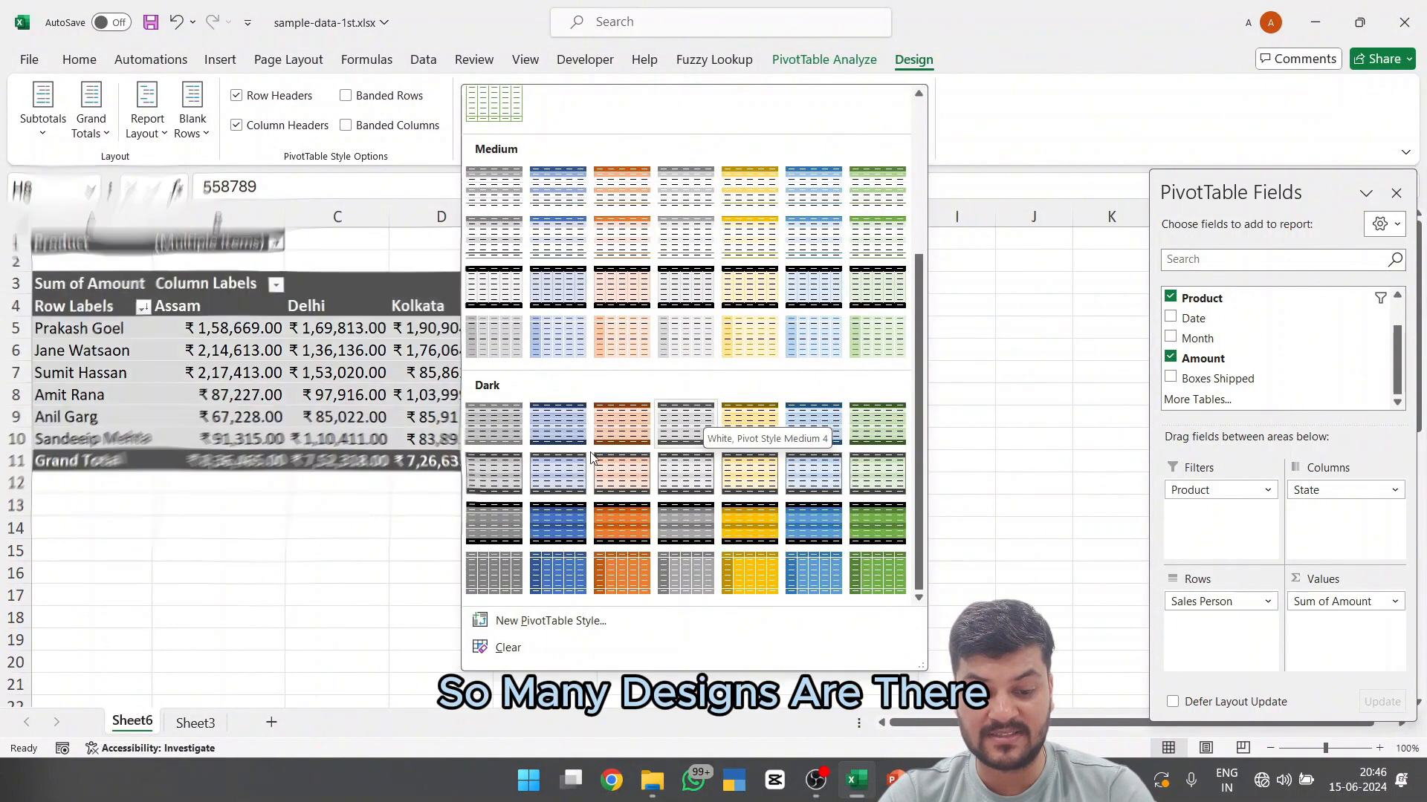
pyautogui.click(552, 428)
pyautogui.click(531, 552)
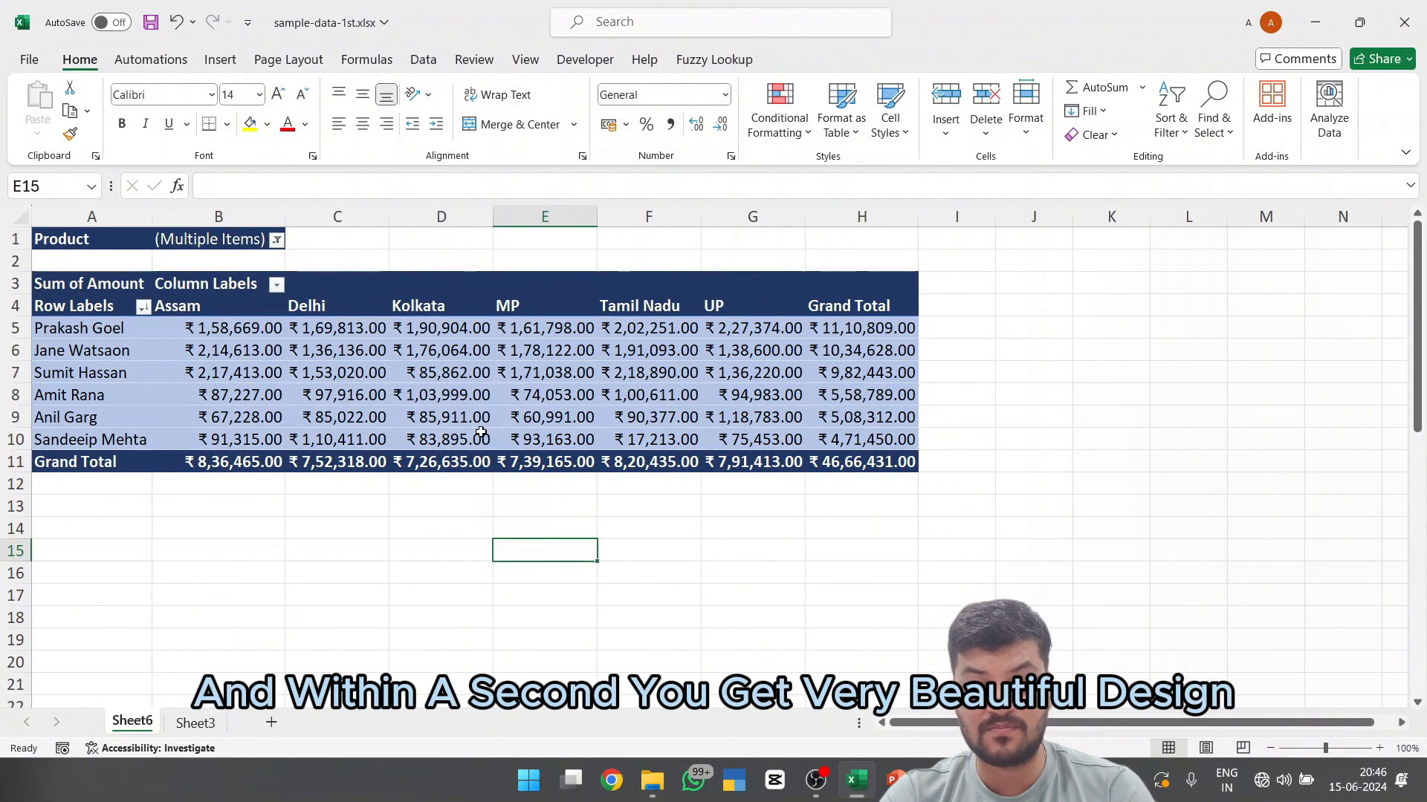
# Turn on banded rows for the pivot table so alternate rows are shaded
pyautogui.click(471, 393)
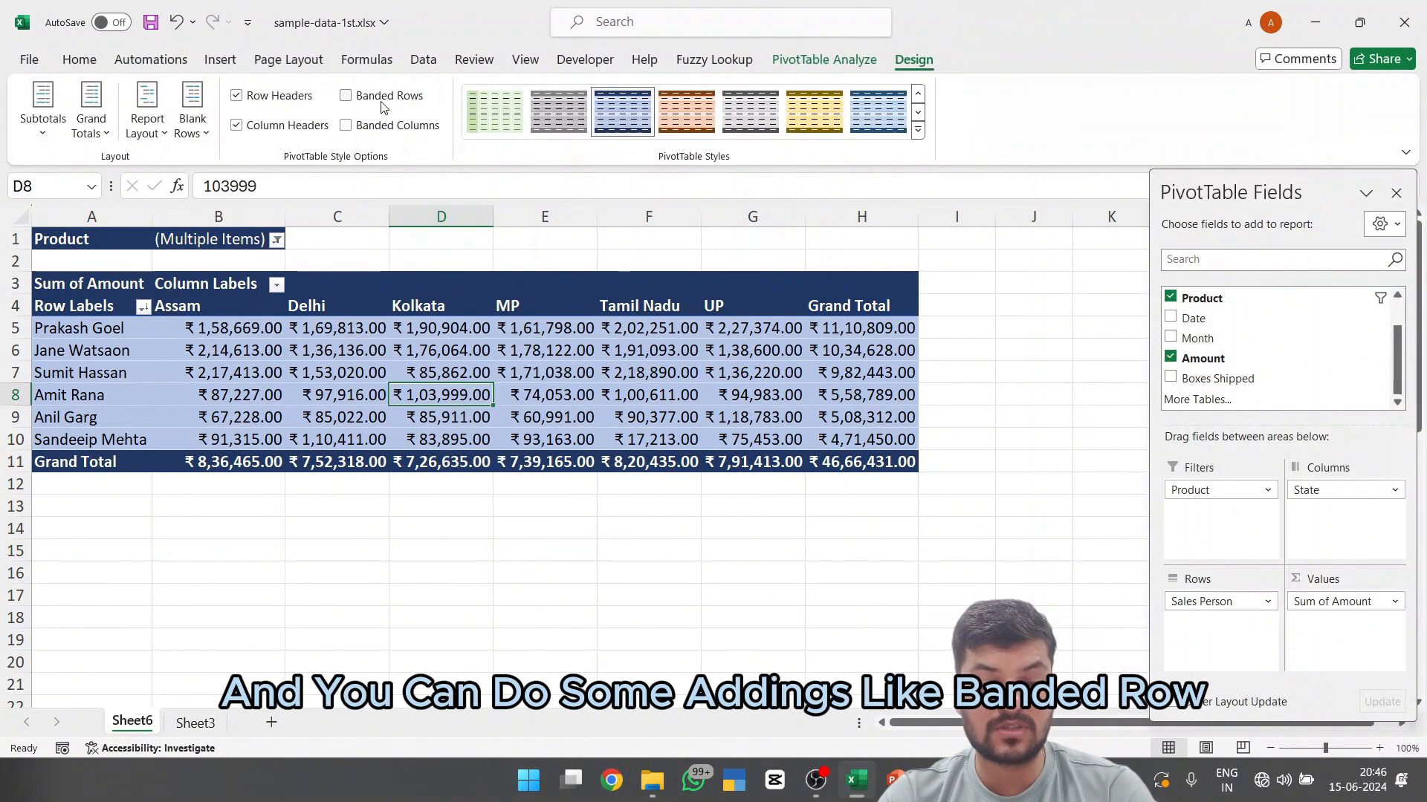
pyautogui.click(347, 97)
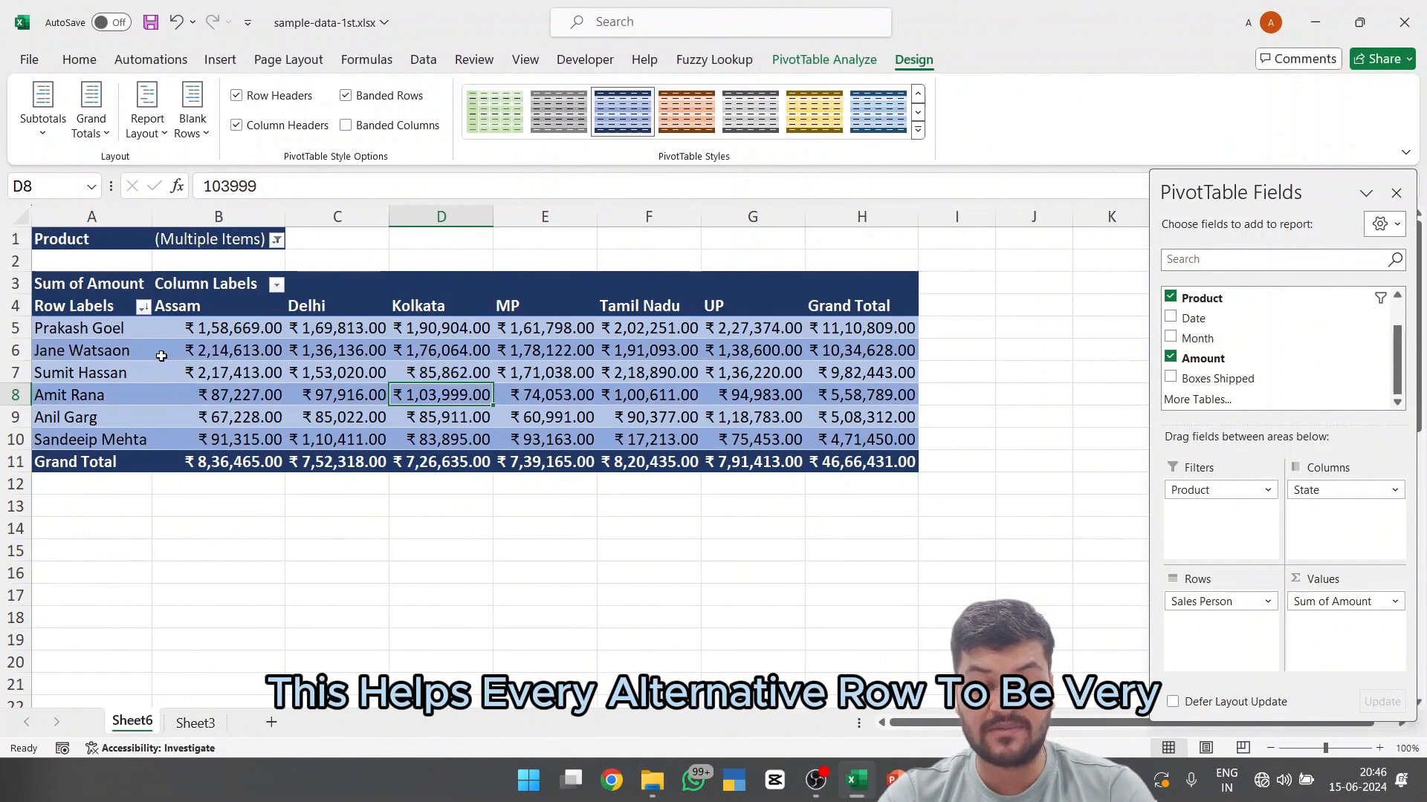
pyautogui.click(691, 336)
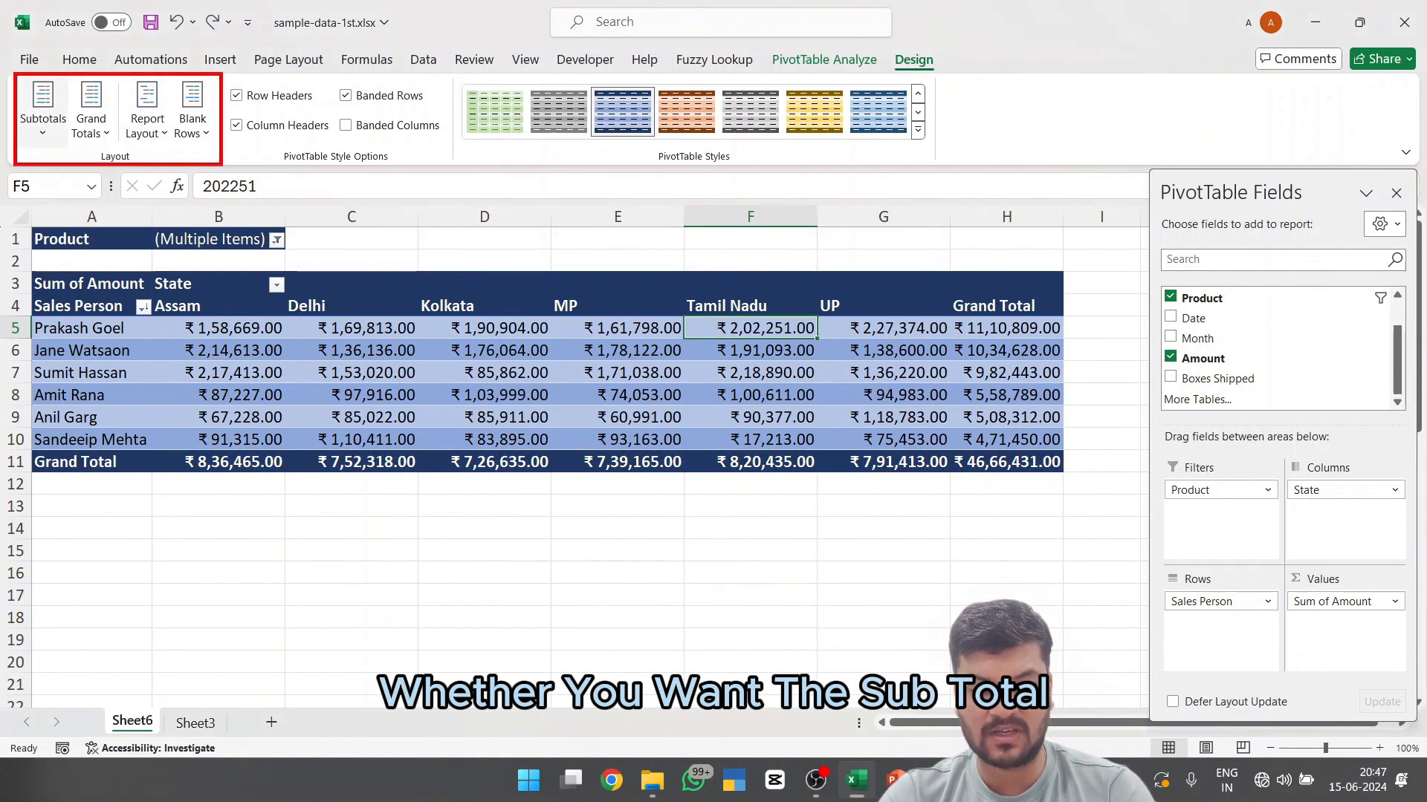
# Turn the pivot table's grand totals off for rows and columns, and turn them back on for rows only
pyautogui.click(93, 123)
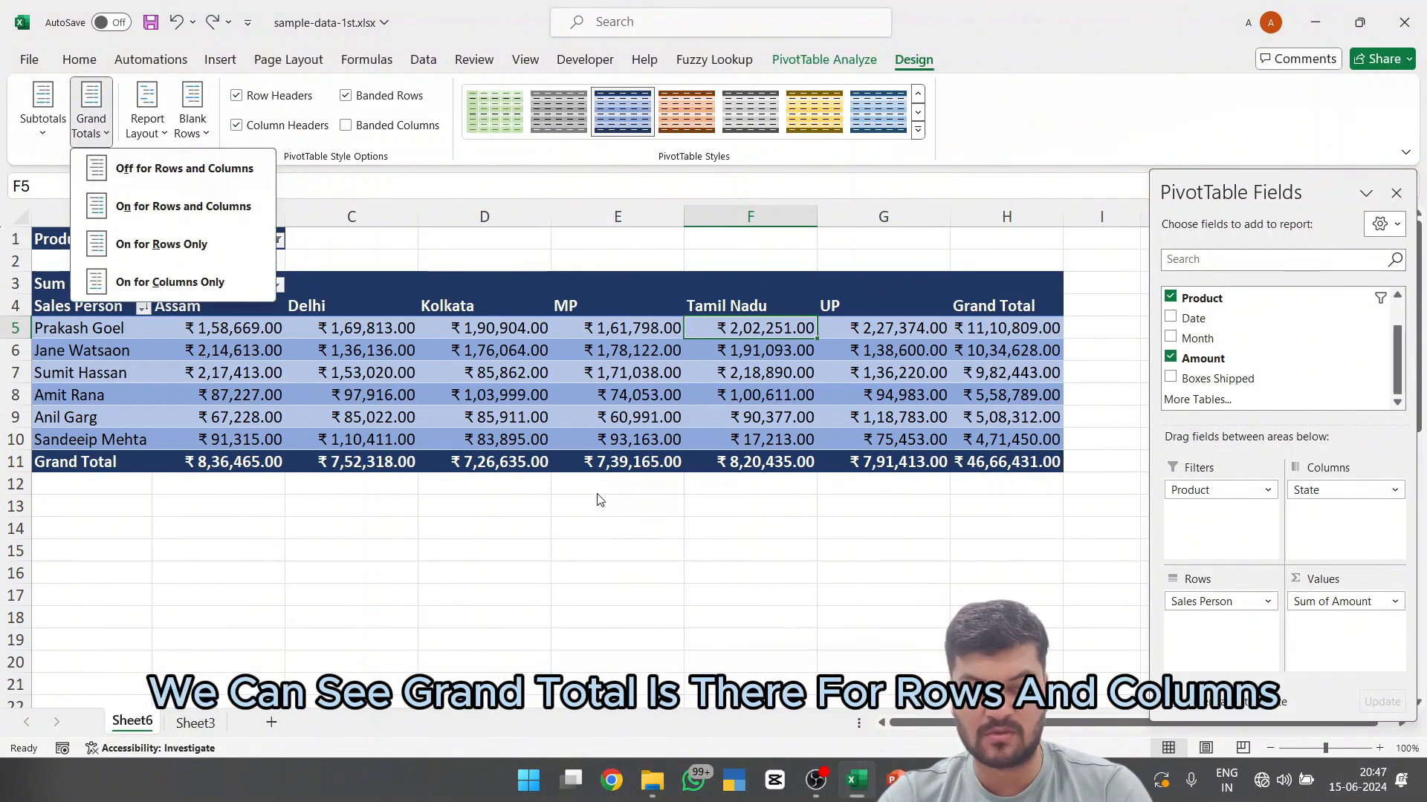
pyautogui.click(194, 169)
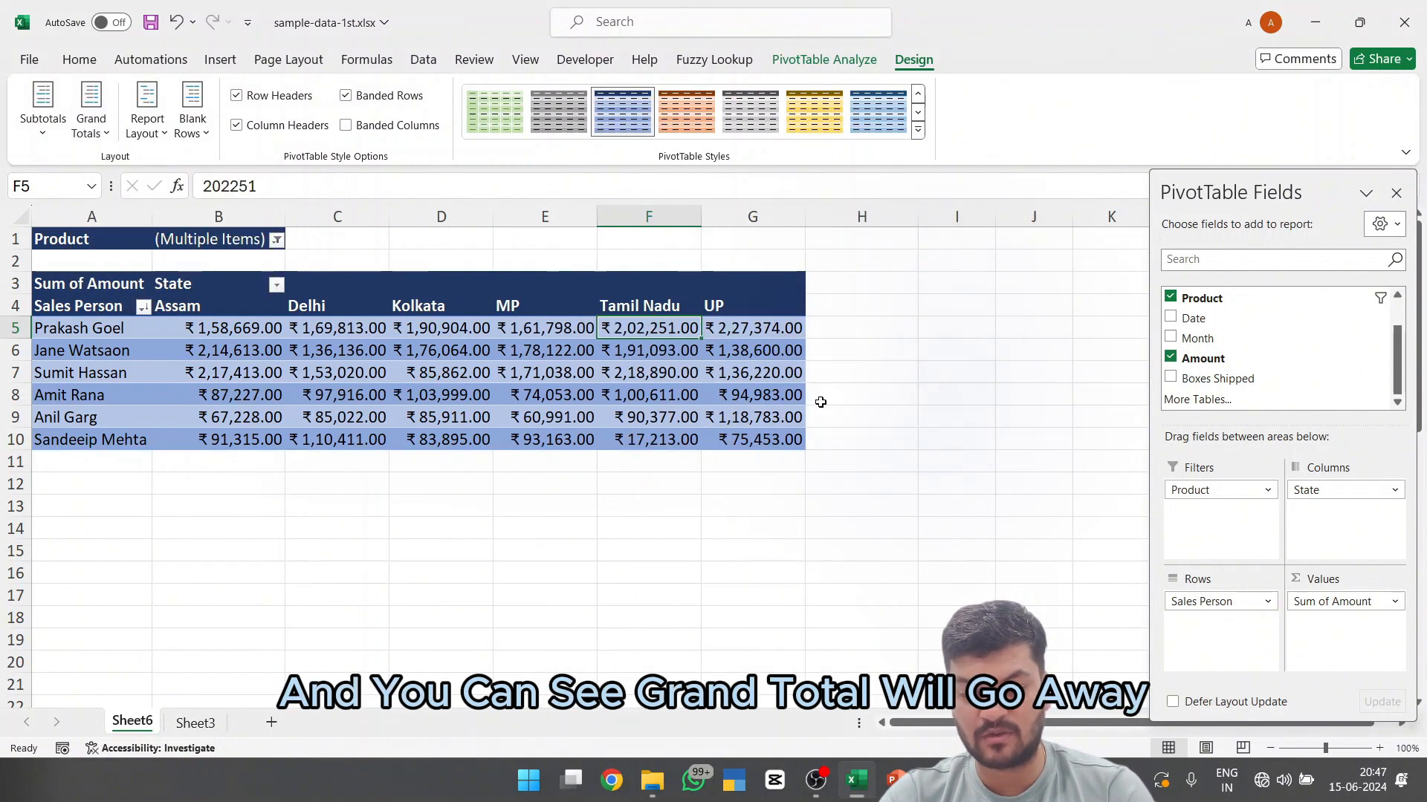
pyautogui.click(254, 350)
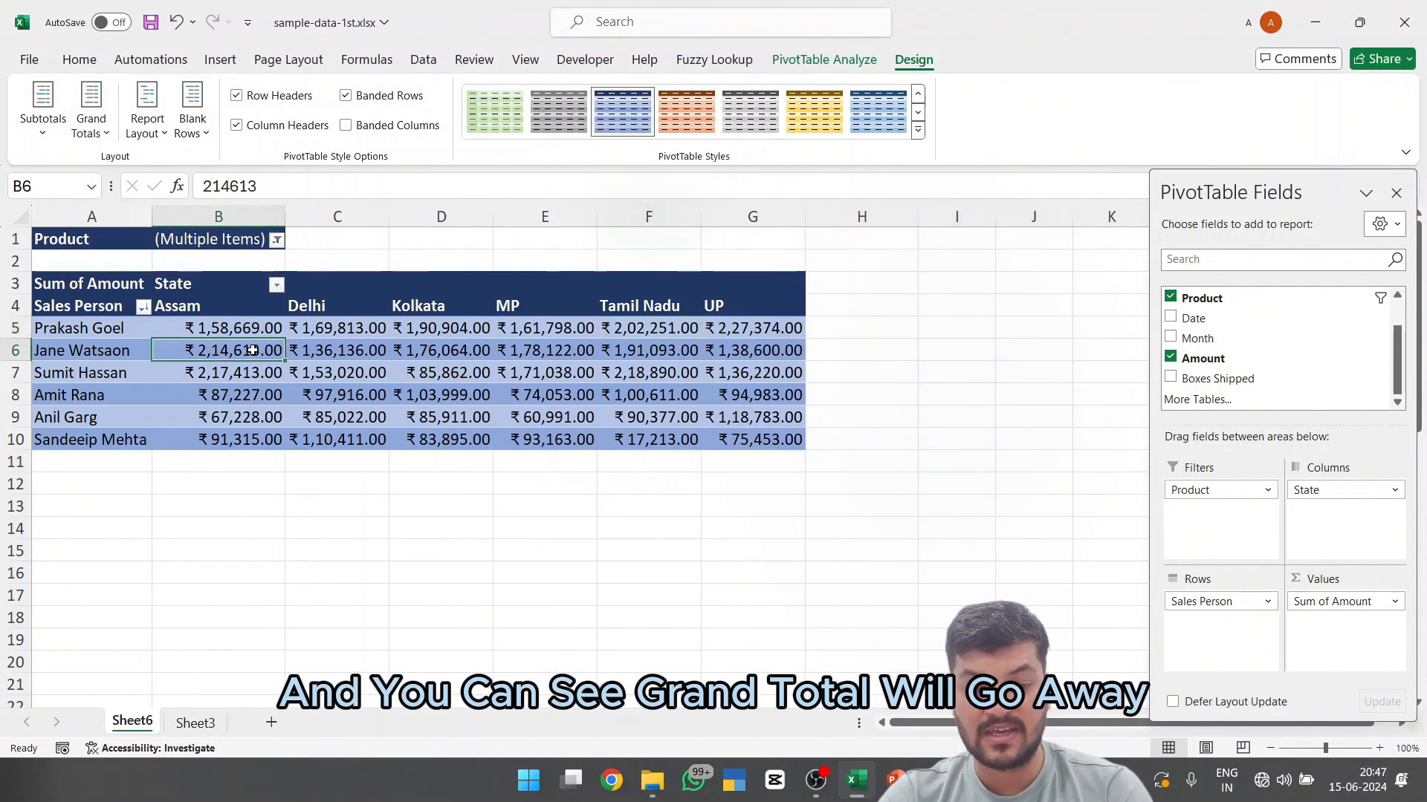
pyautogui.click(104, 132)
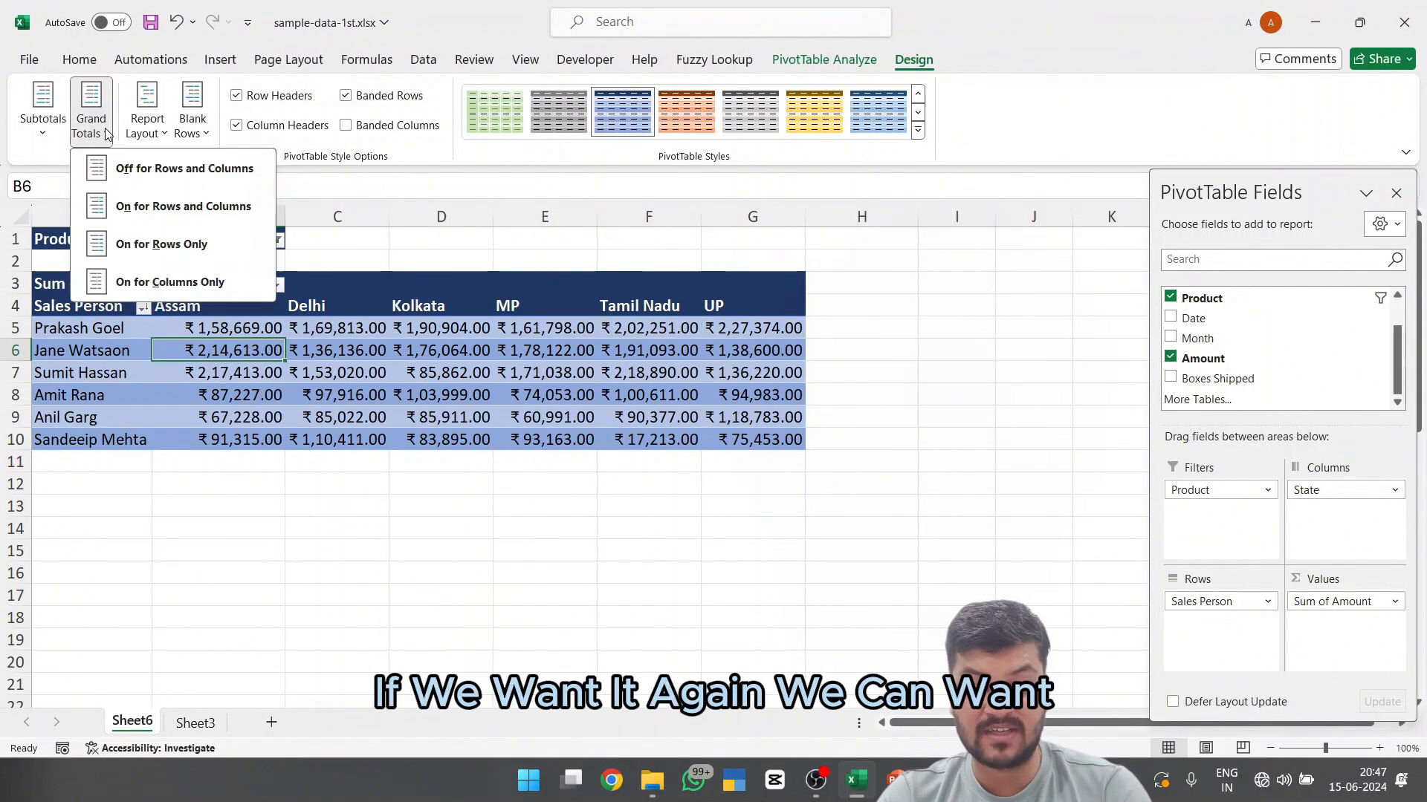
pyautogui.click(157, 243)
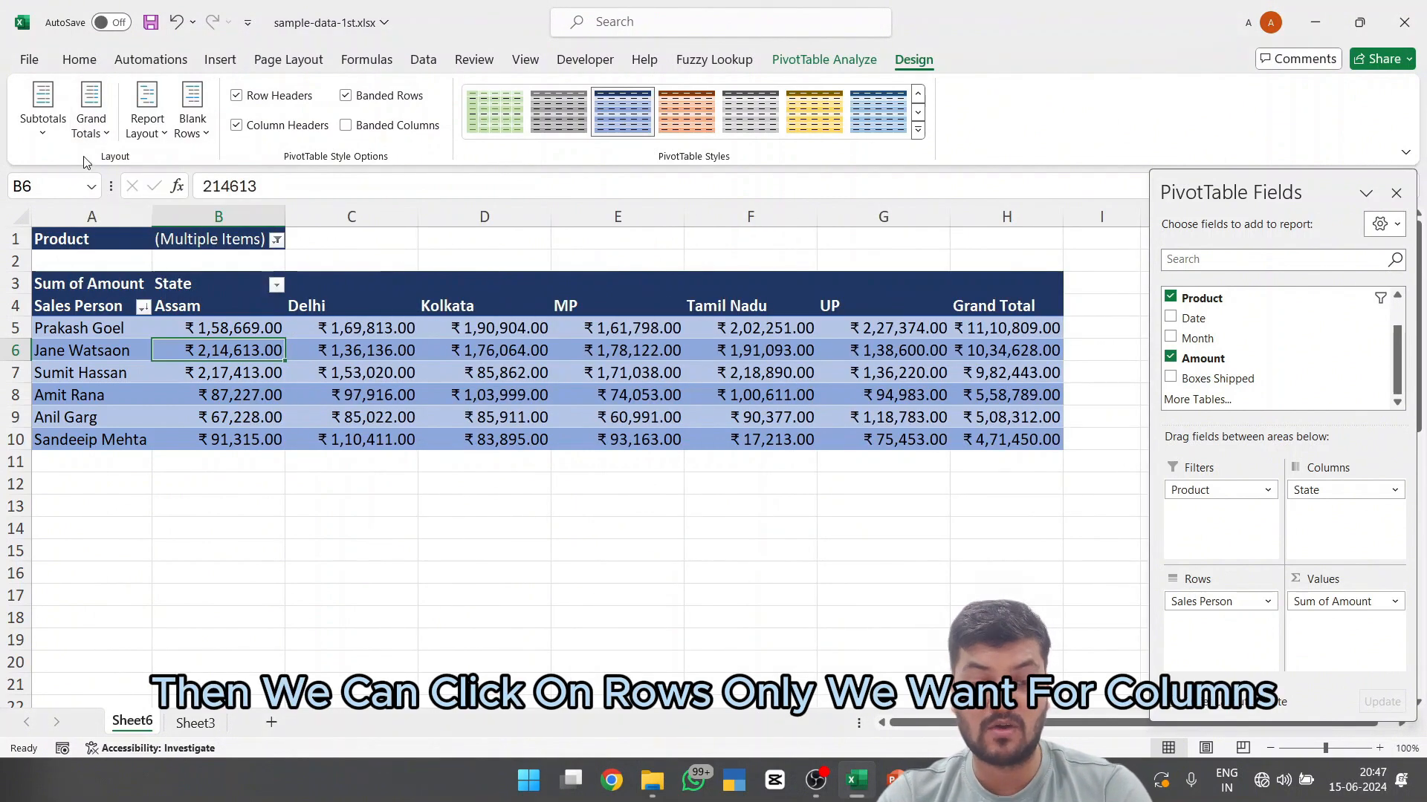
# Set the pivot table's grand totals to be on for columns only
pyautogui.click(93, 127)
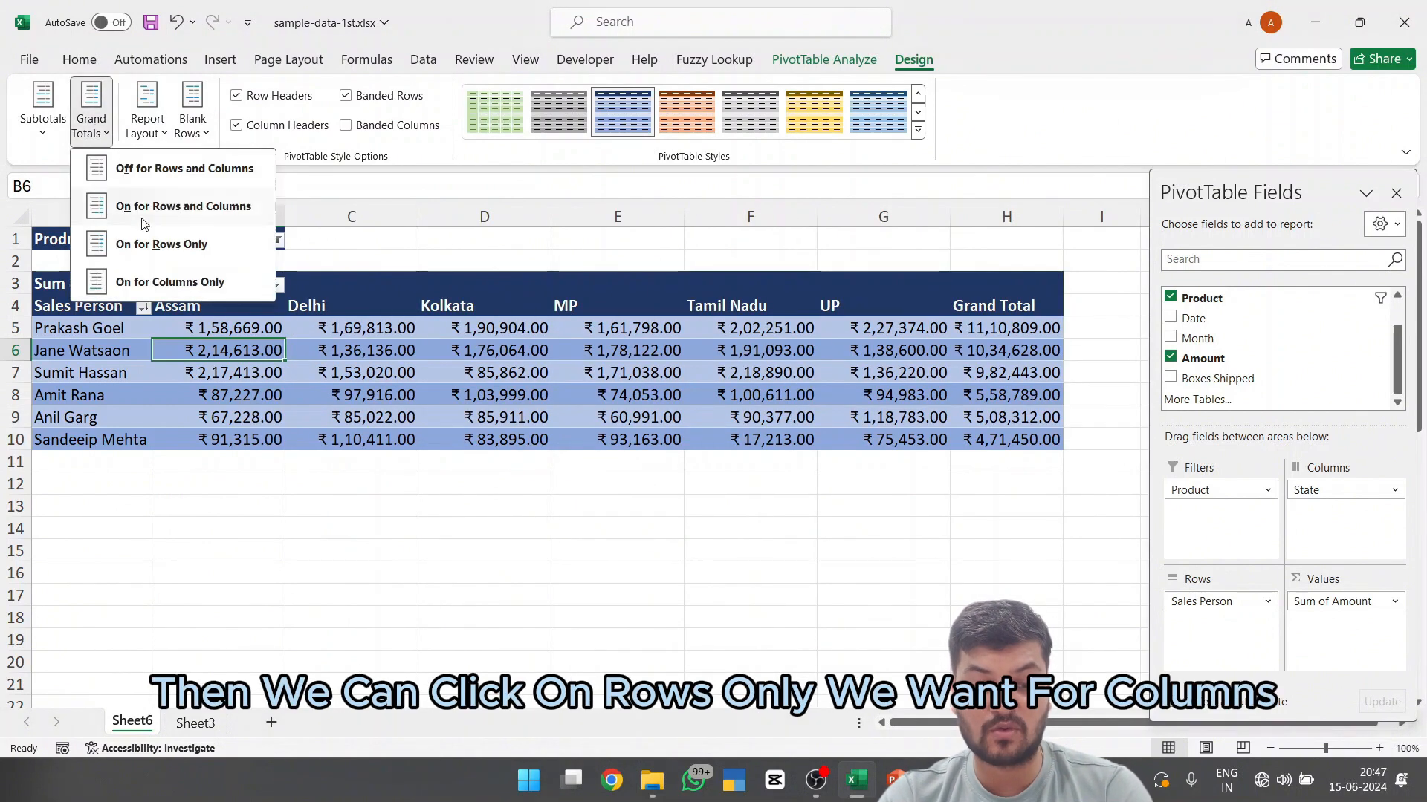
pyautogui.click(156, 282)
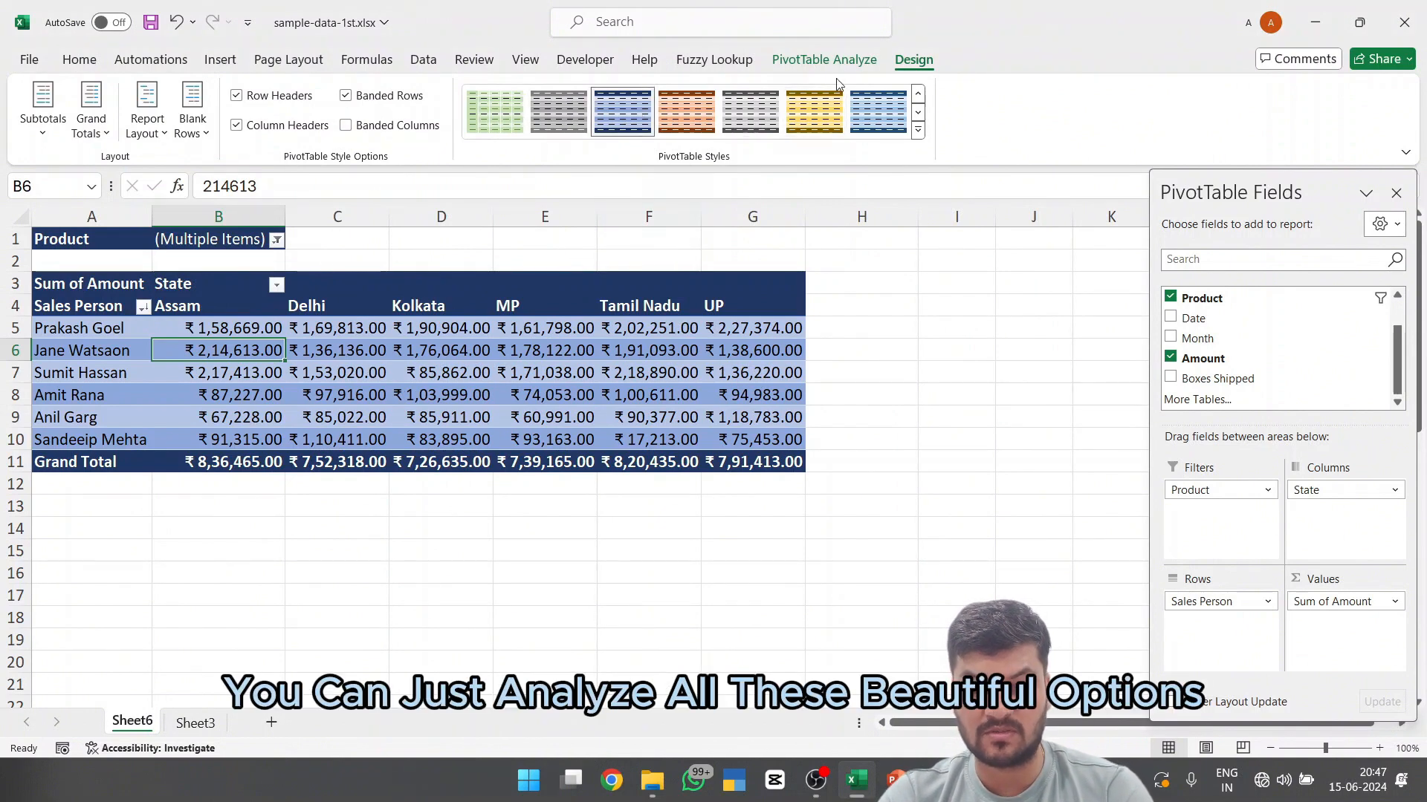
pyautogui.click(684, 357)
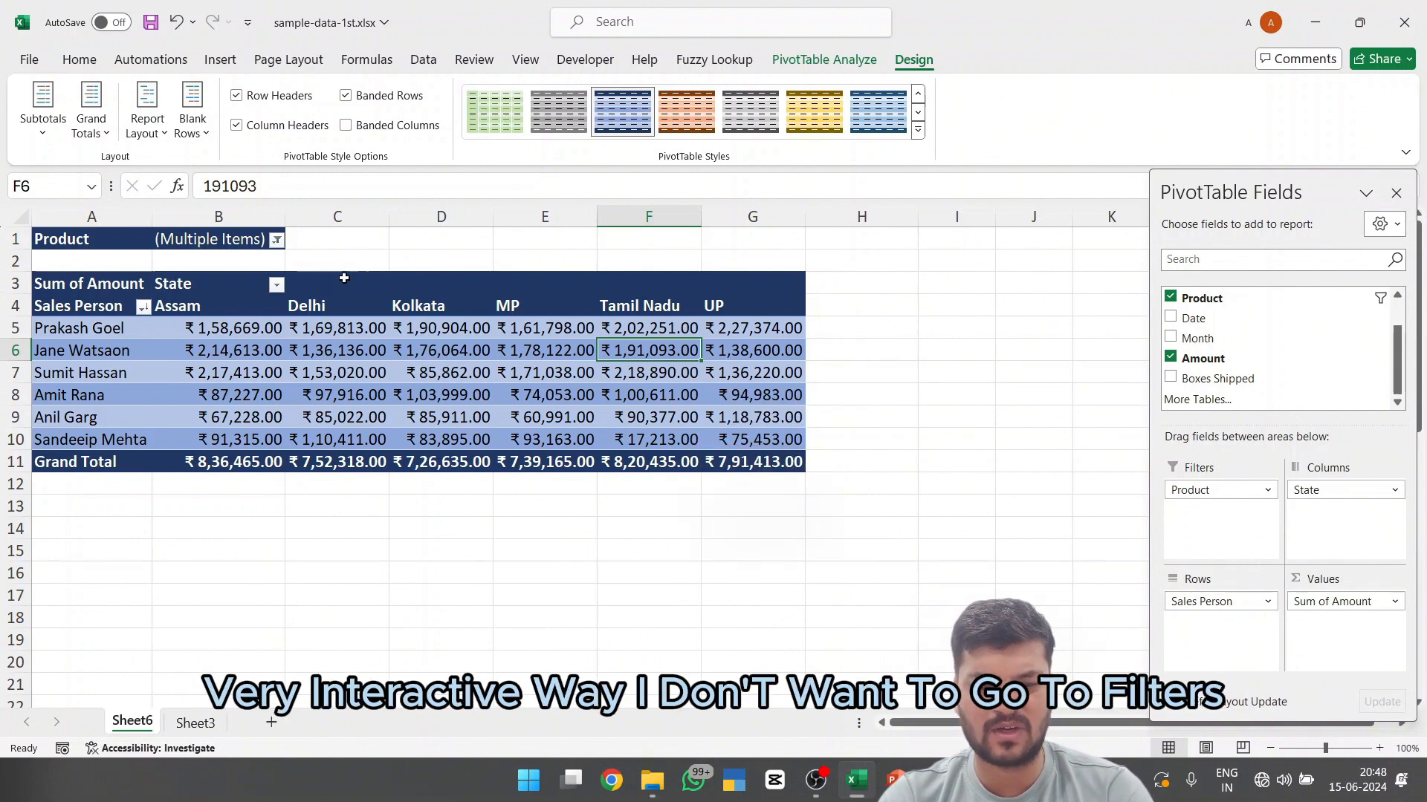
# Add Stationery back to the Product report filter so that all products are included
pyautogui.click(276, 240)
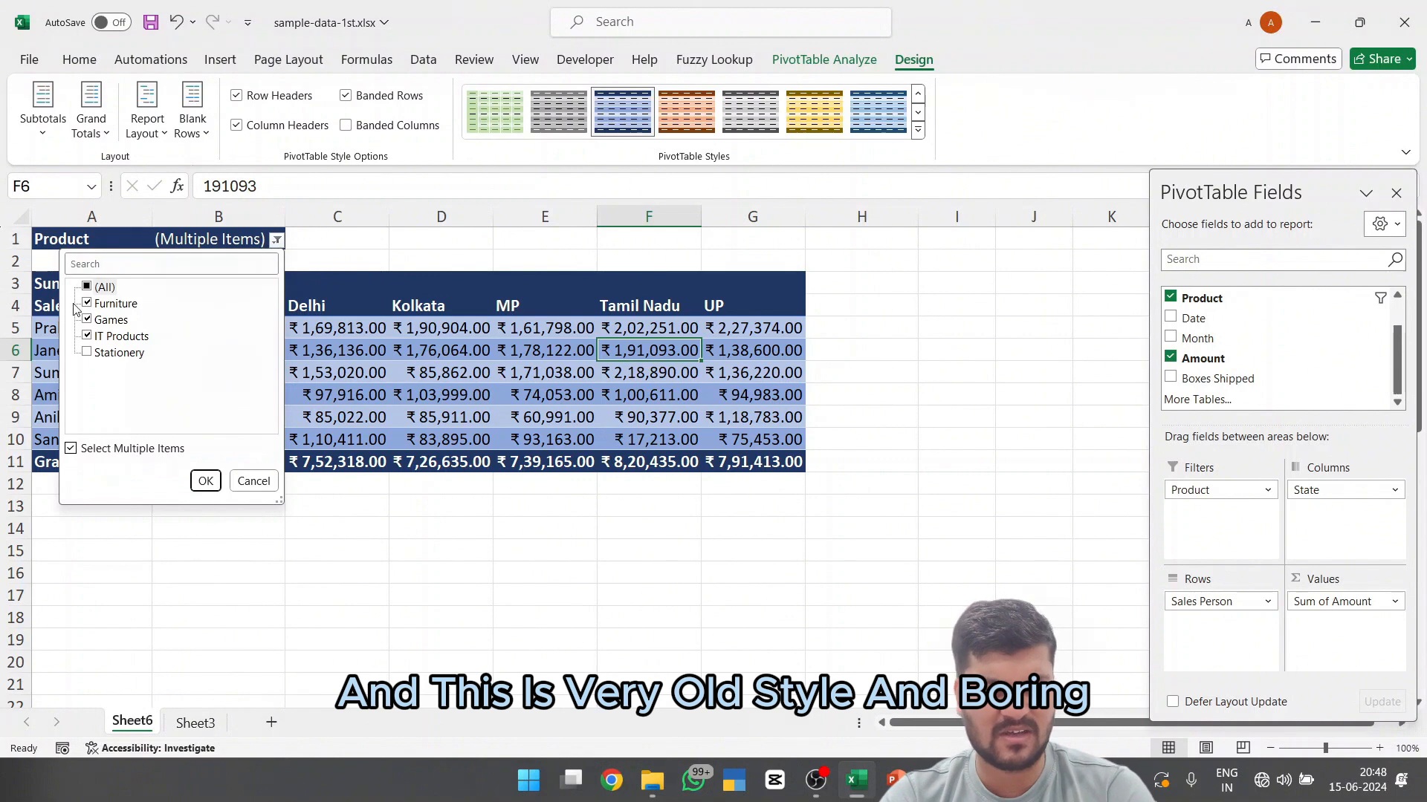
pyautogui.click(88, 353)
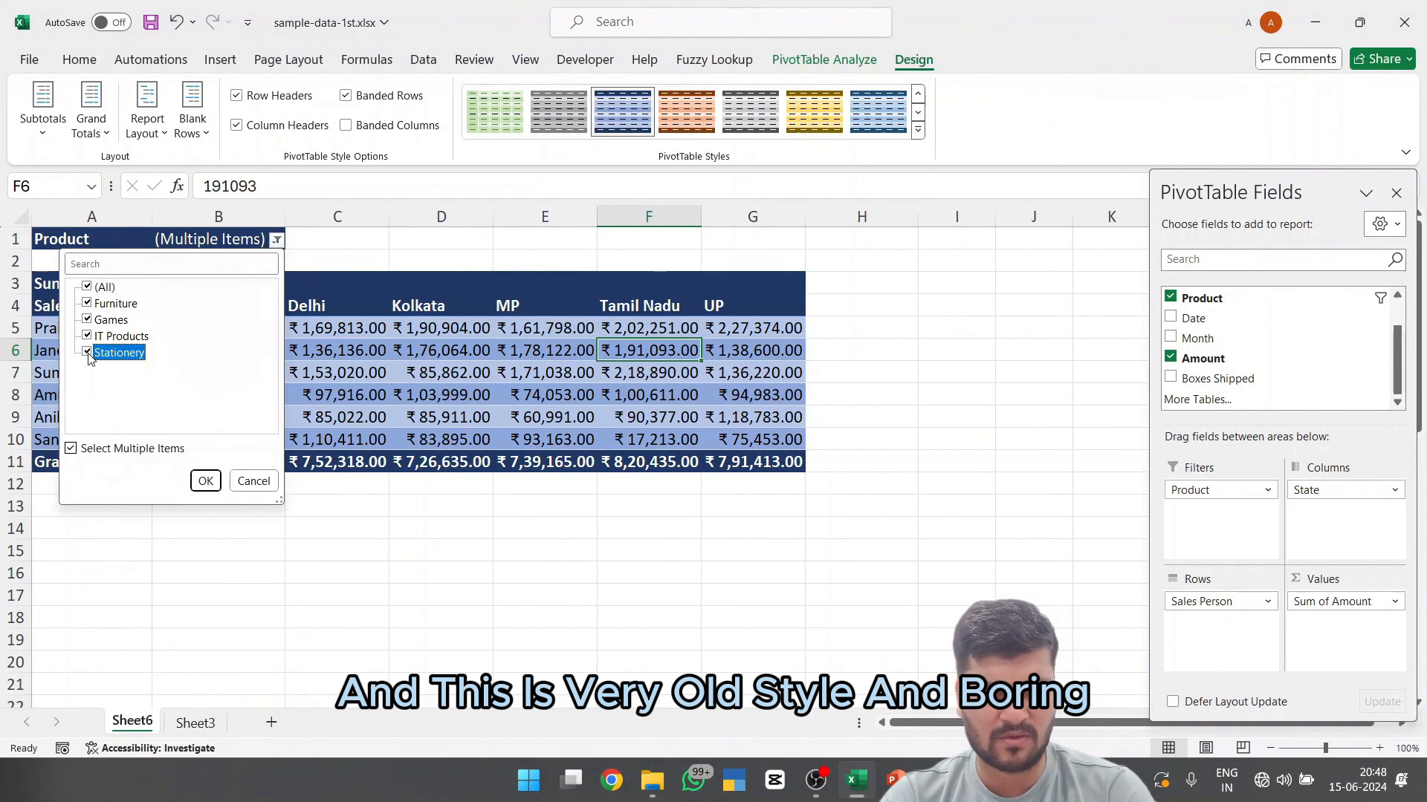
pyautogui.click(206, 482)
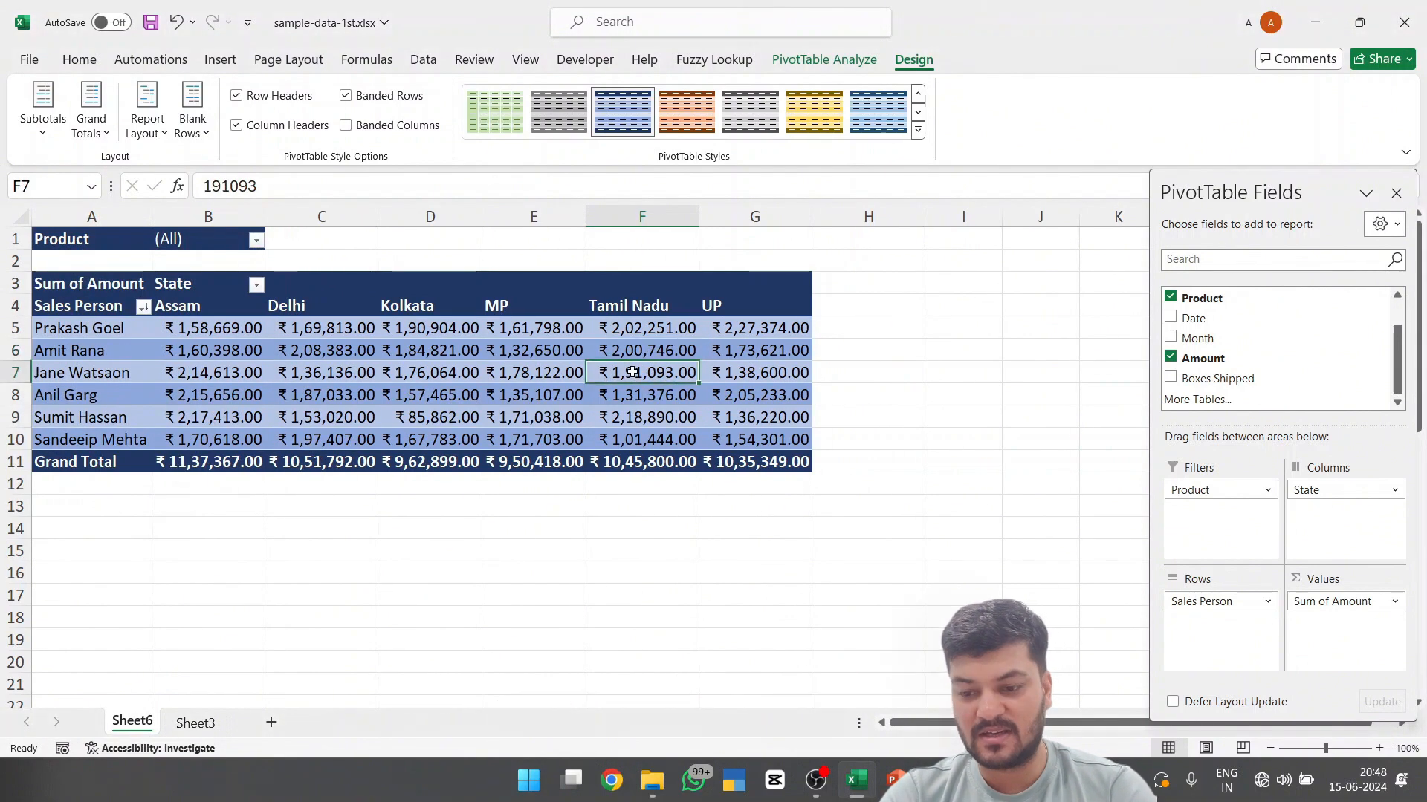
# Add a slicer for the Month field and place it in the empty area beside the pivot table
pyautogui.rightClick(1201, 338)
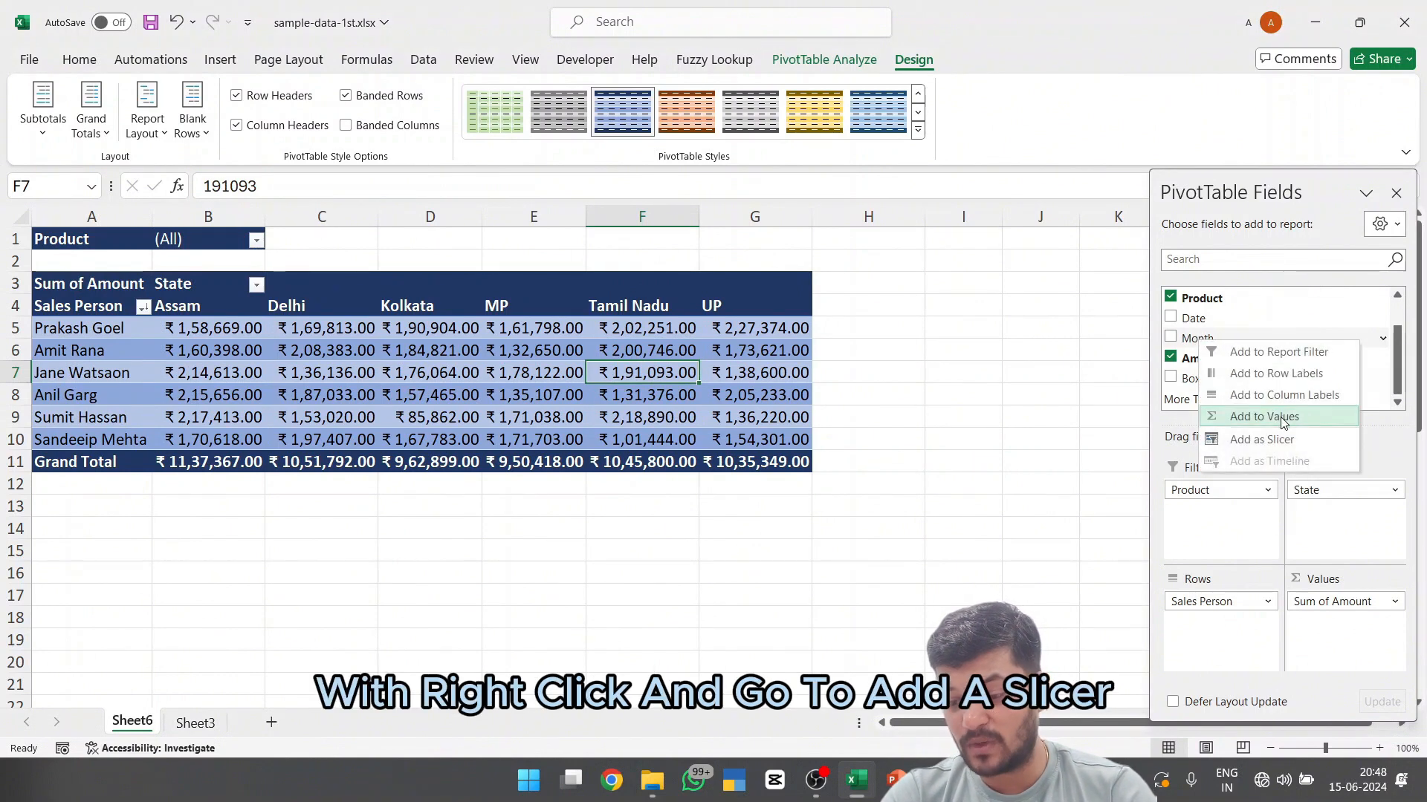
pyautogui.click(1261, 439)
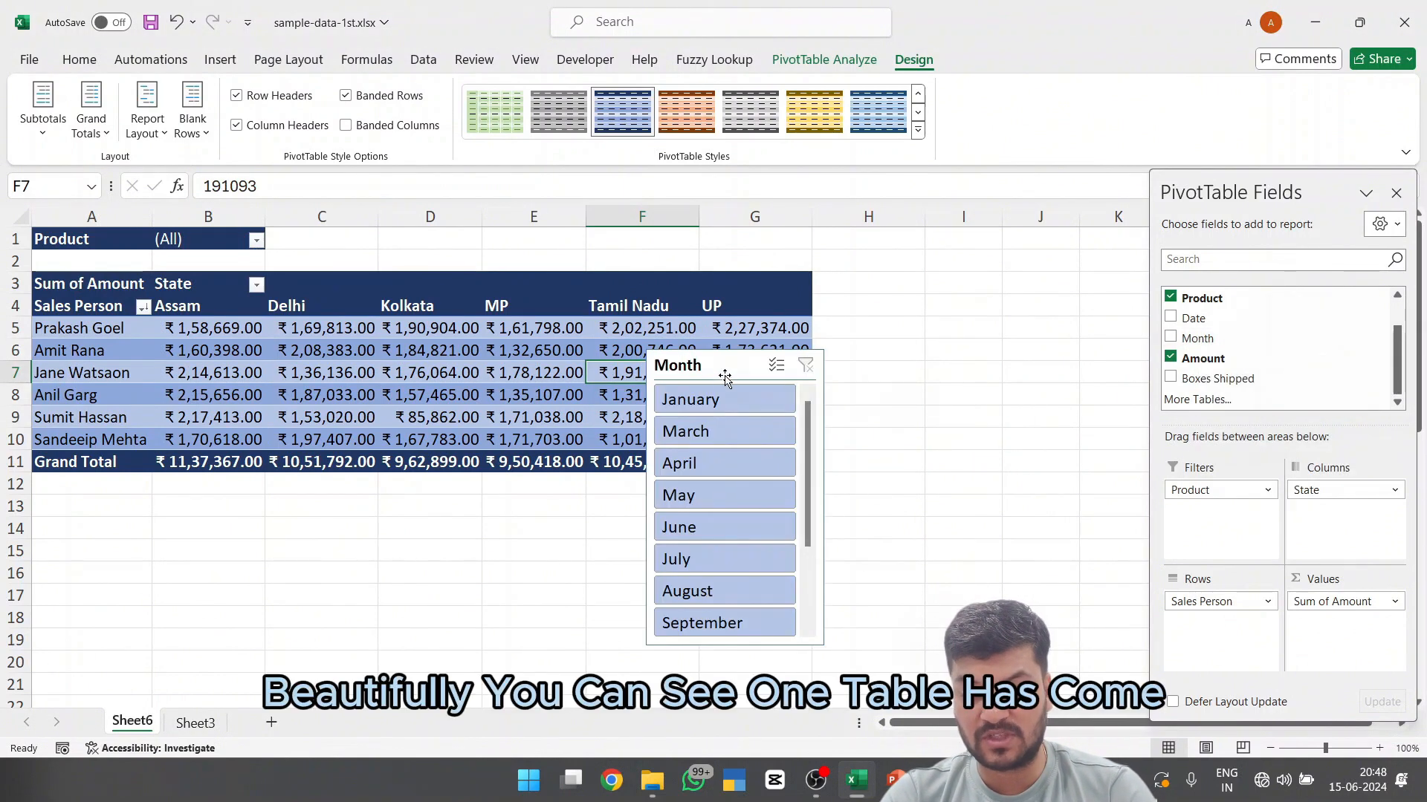
pyautogui.moveTo(723, 373); pyautogui.dragTo(911, 288)
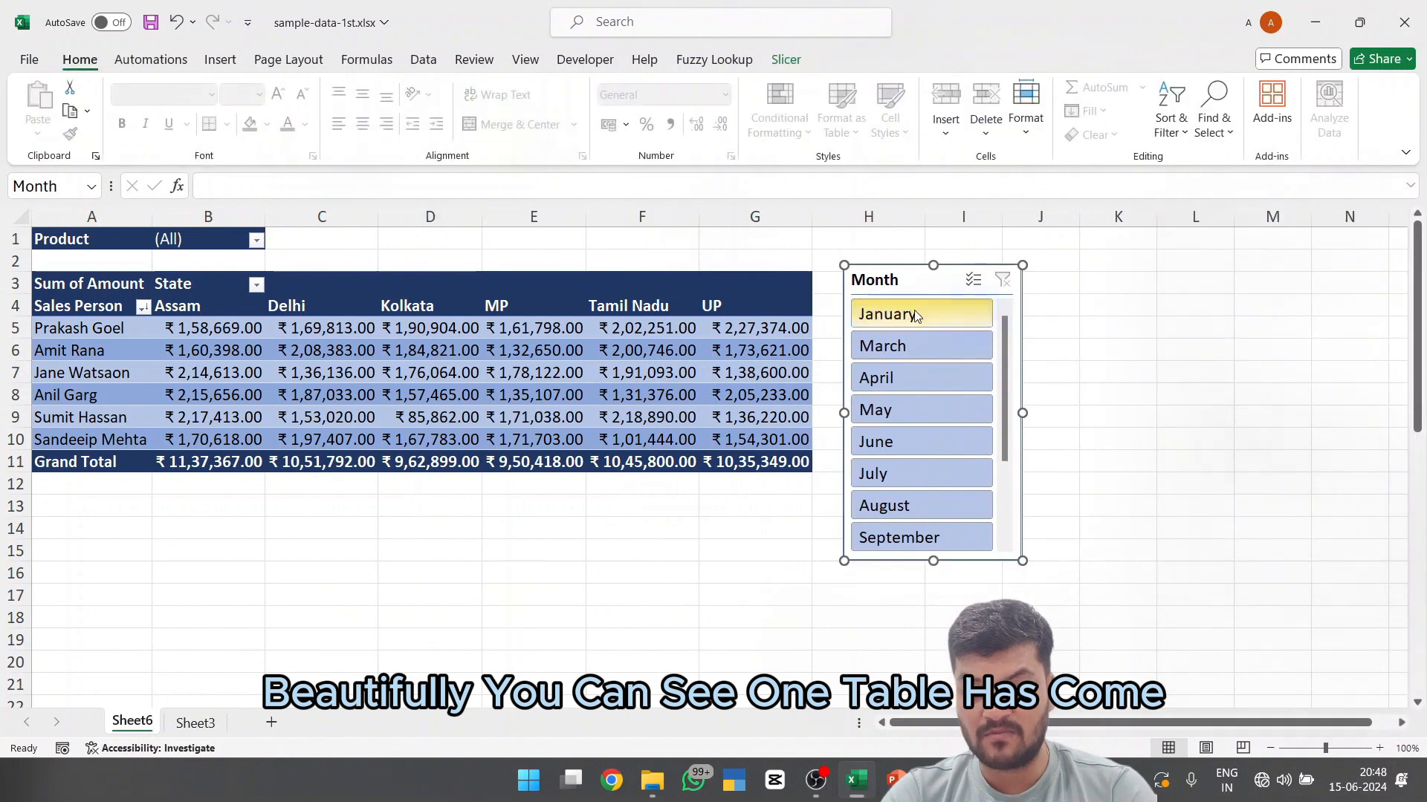
# Use the Month slicer to filter the pivot table to January, and switch it to March
pyautogui.click(914, 316)
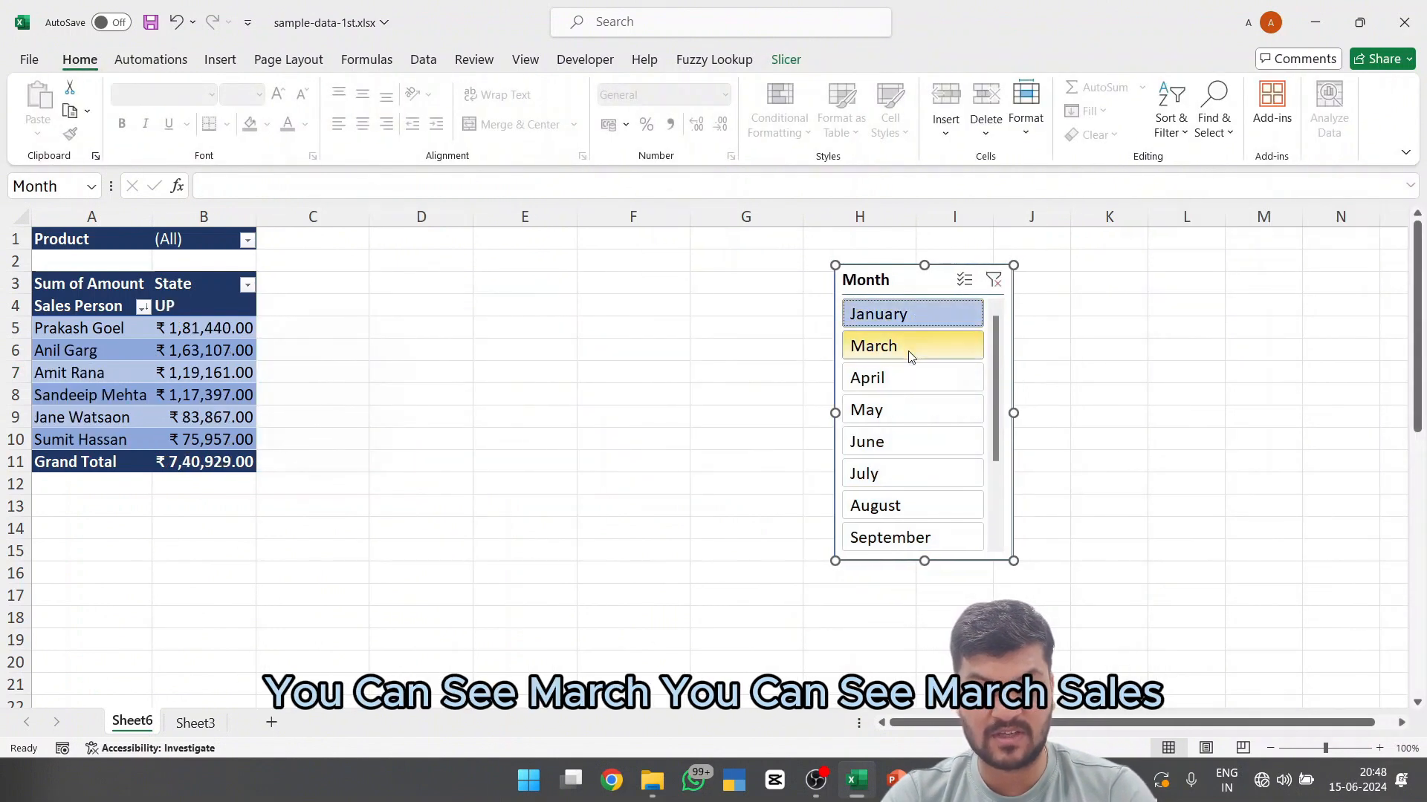
pyautogui.click(911, 354)
# Select April, May and June together in the Month slicer to filter the pivot table by those months
pyautogui.click(908, 388)
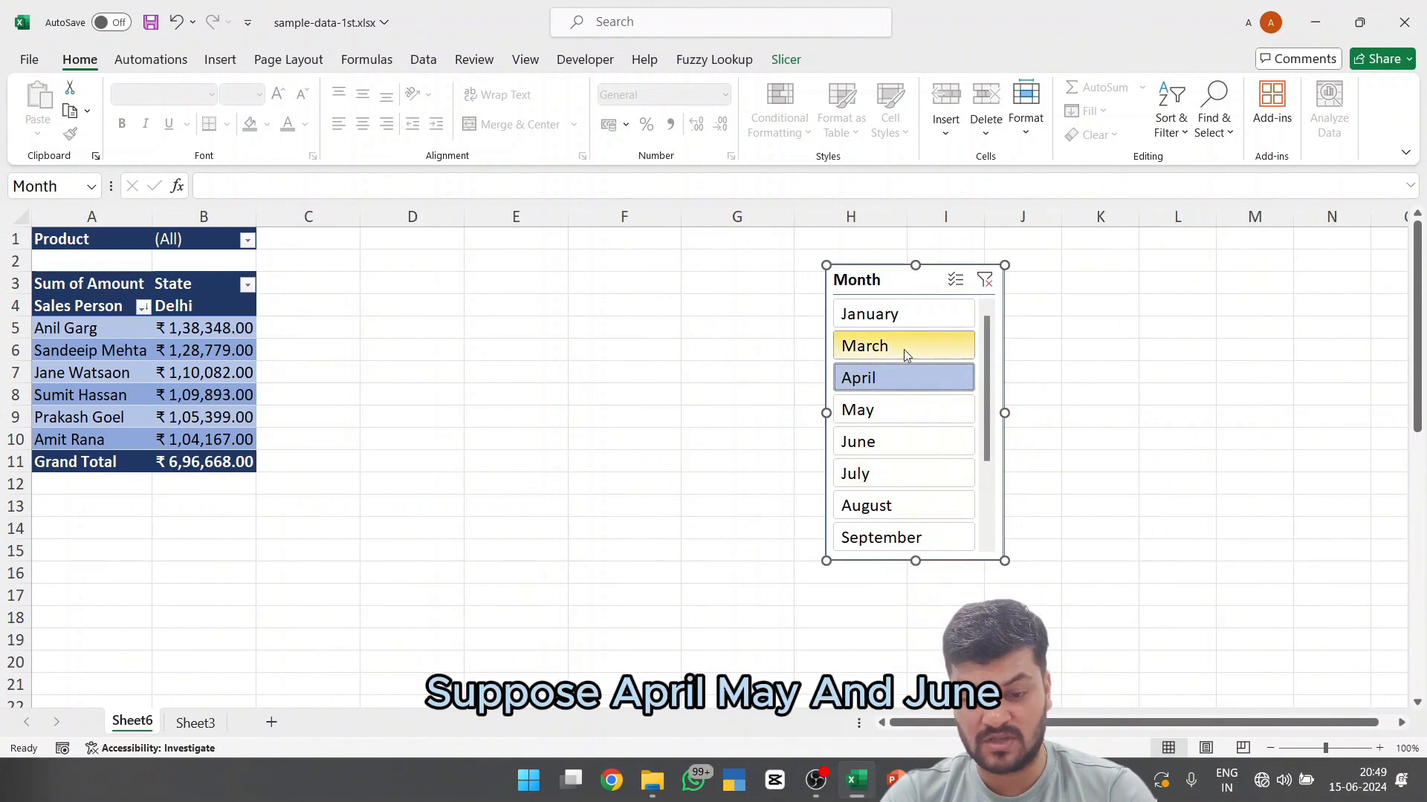
pyautogui.keyDown('ctrl'); pyautogui.click(890, 408); pyautogui.keyUp('ctrl')
pyautogui.keyDown('ctrl'); pyautogui.click(880, 443); pyautogui.keyUp('ctrl')
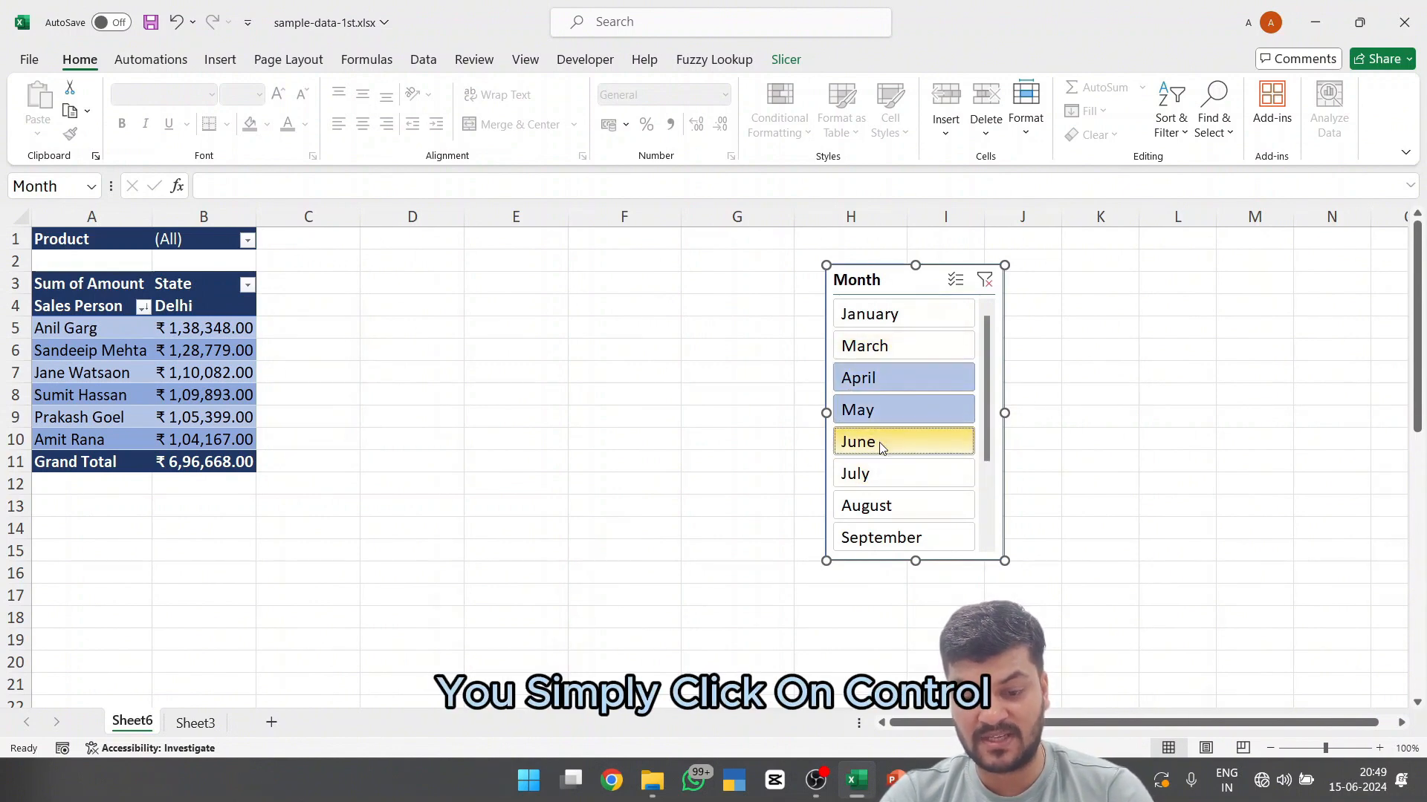